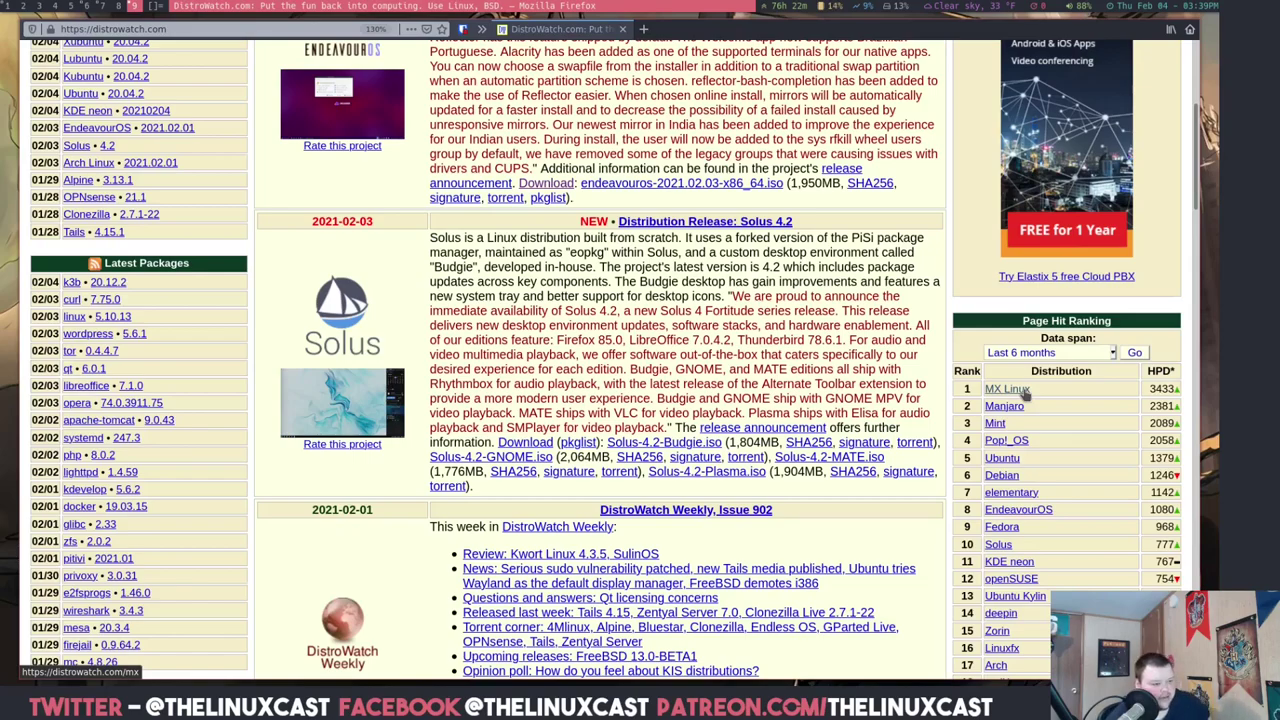
- Open and browse the MX Linux page on DistroWatch, then switch to the VirtualBox workspace 7
click(1024, 395)
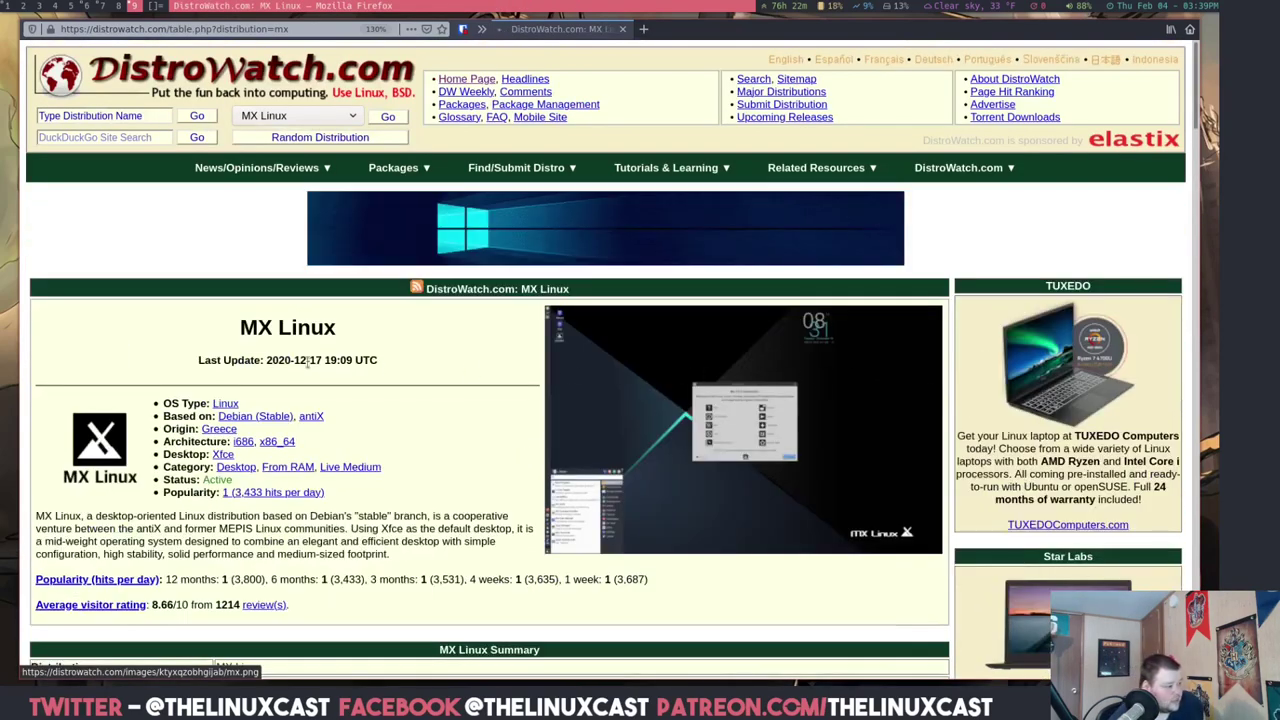
scroll(307, 365, down, 3)
scroll(307, 363, down, 1)
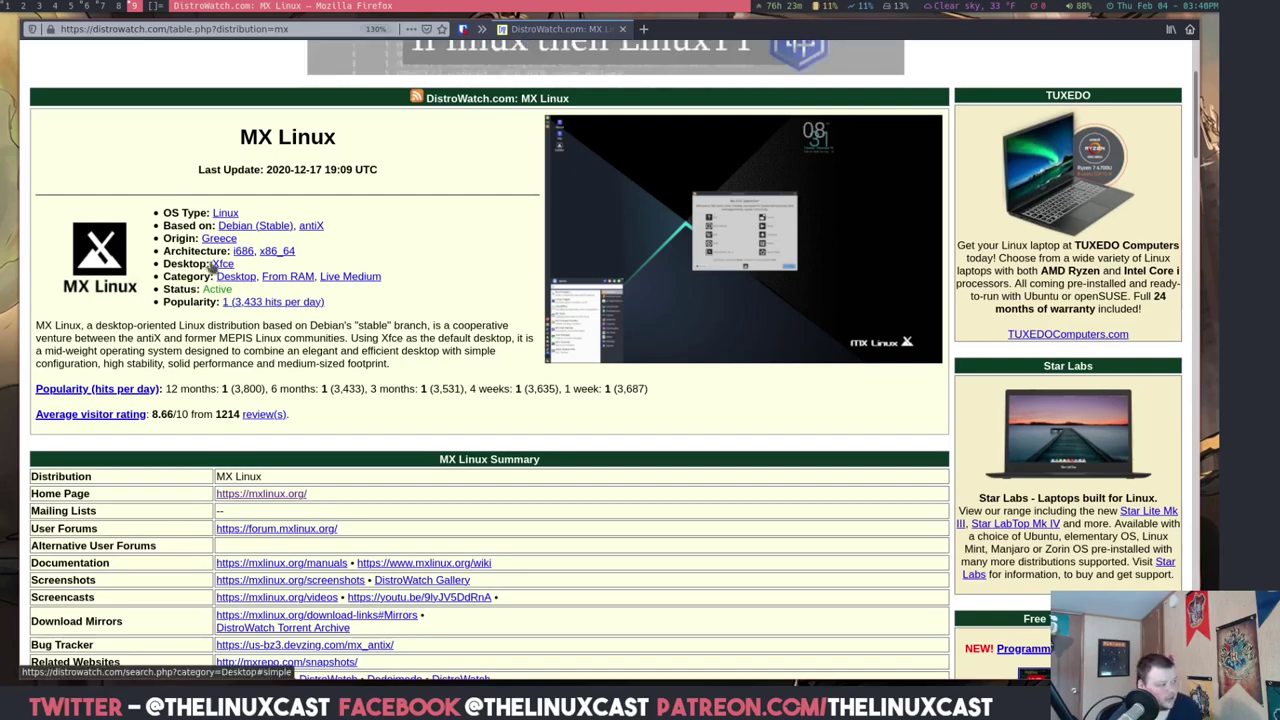
click(101, 8)
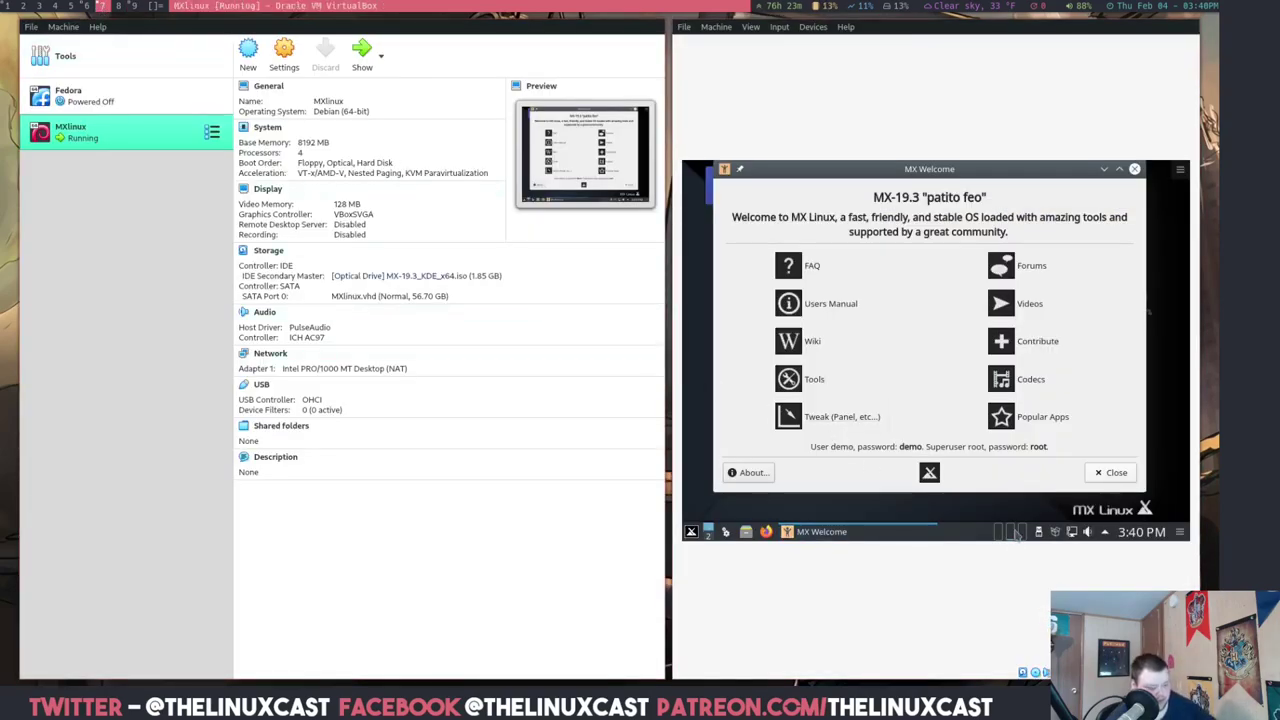
- Make the MX-19.3 VM fullscreen with Host+F and center the MX Welcome window on its desktop
mouse_move(1013, 533)
key(Control_R+f)
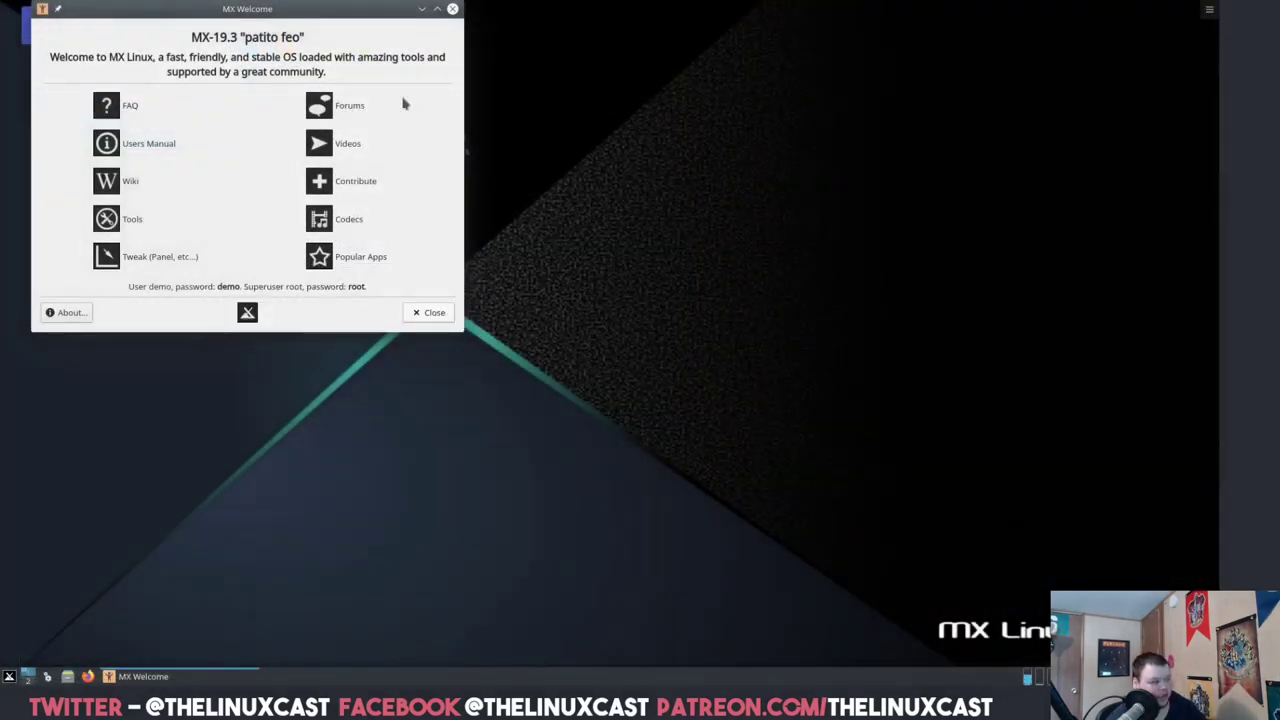
drag(320, 8, 676, 178)
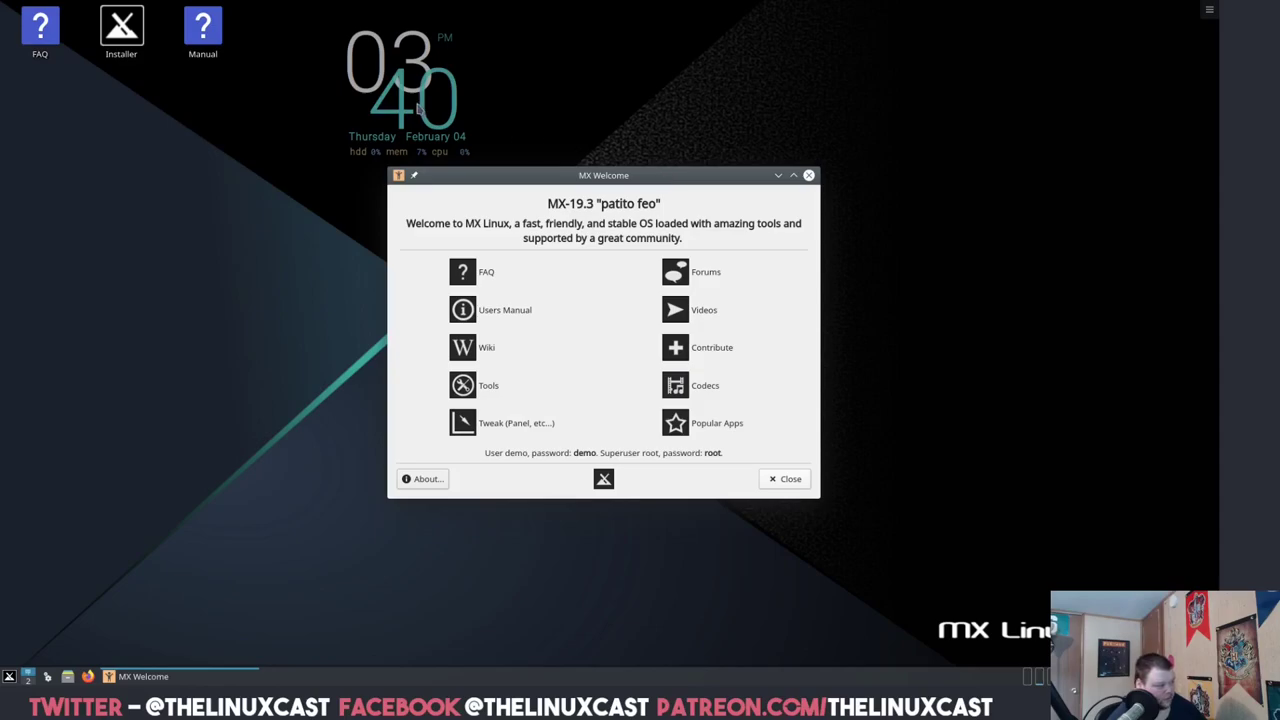
click(9, 677)
click(11, 678)
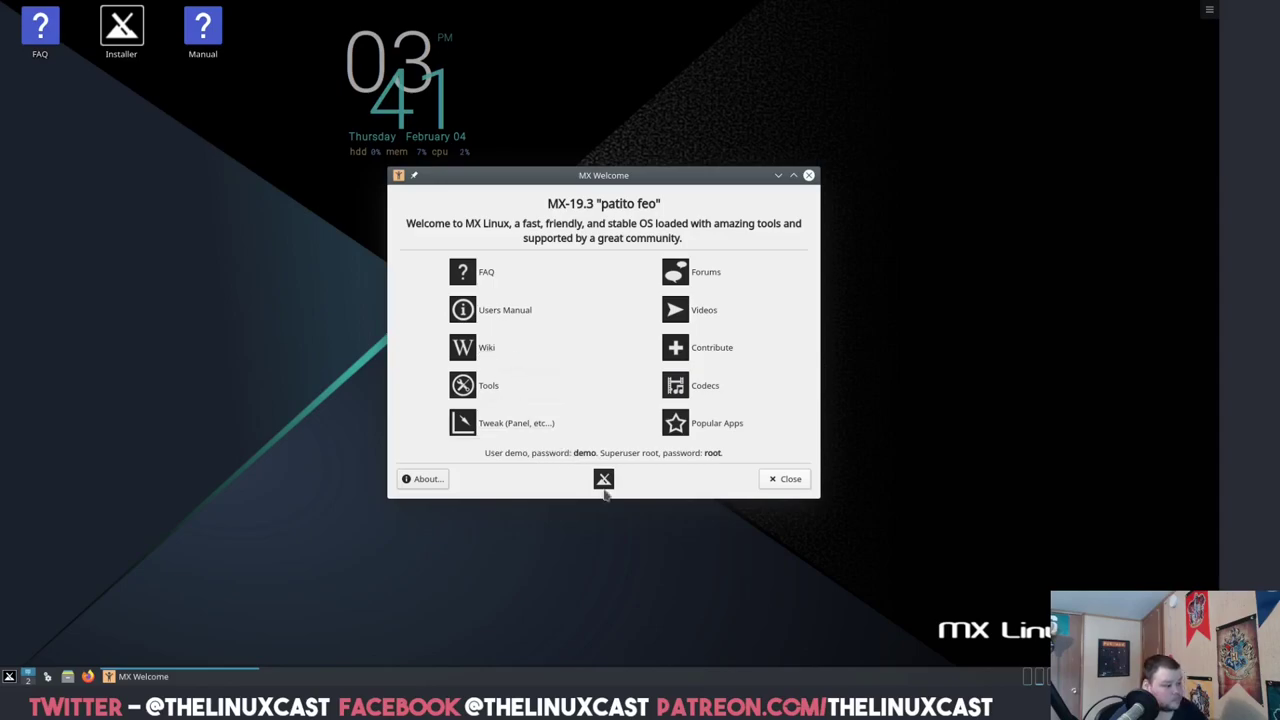
- Close MX Welcome, launch the desktop Installer, and accept the Terms of Use
click(789, 479)
double_click(138, 47)
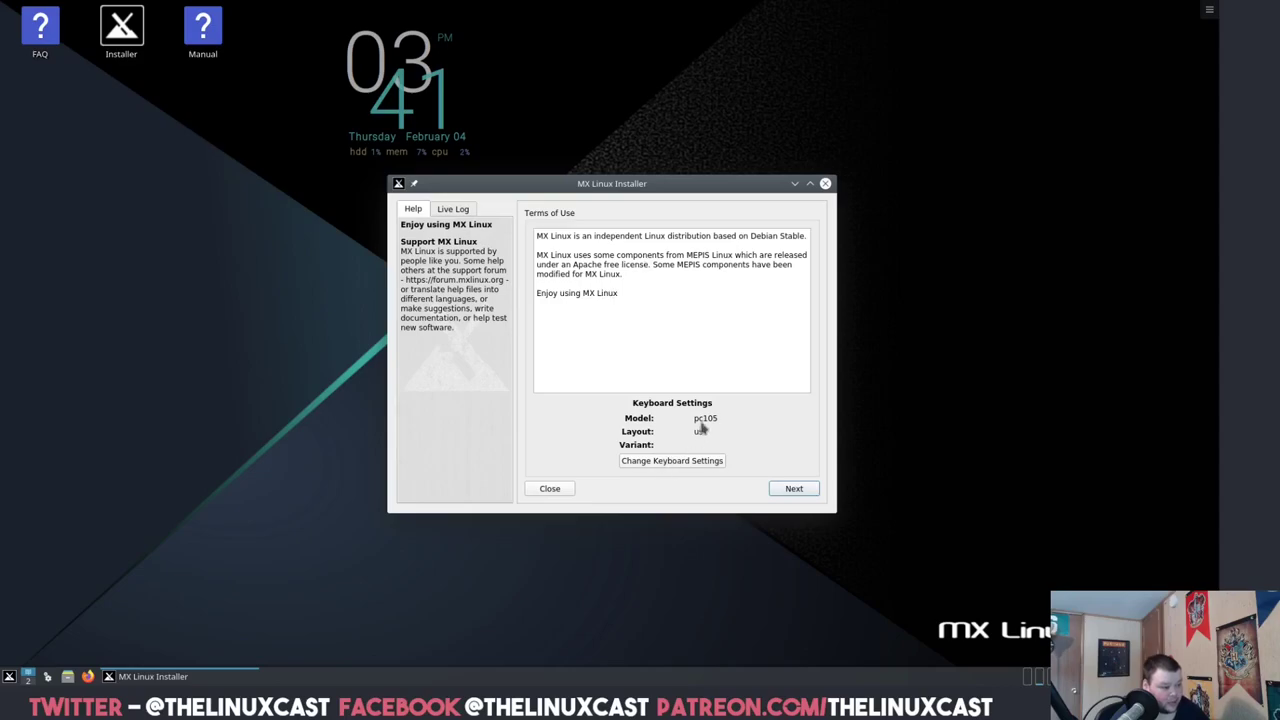
click(789, 489)
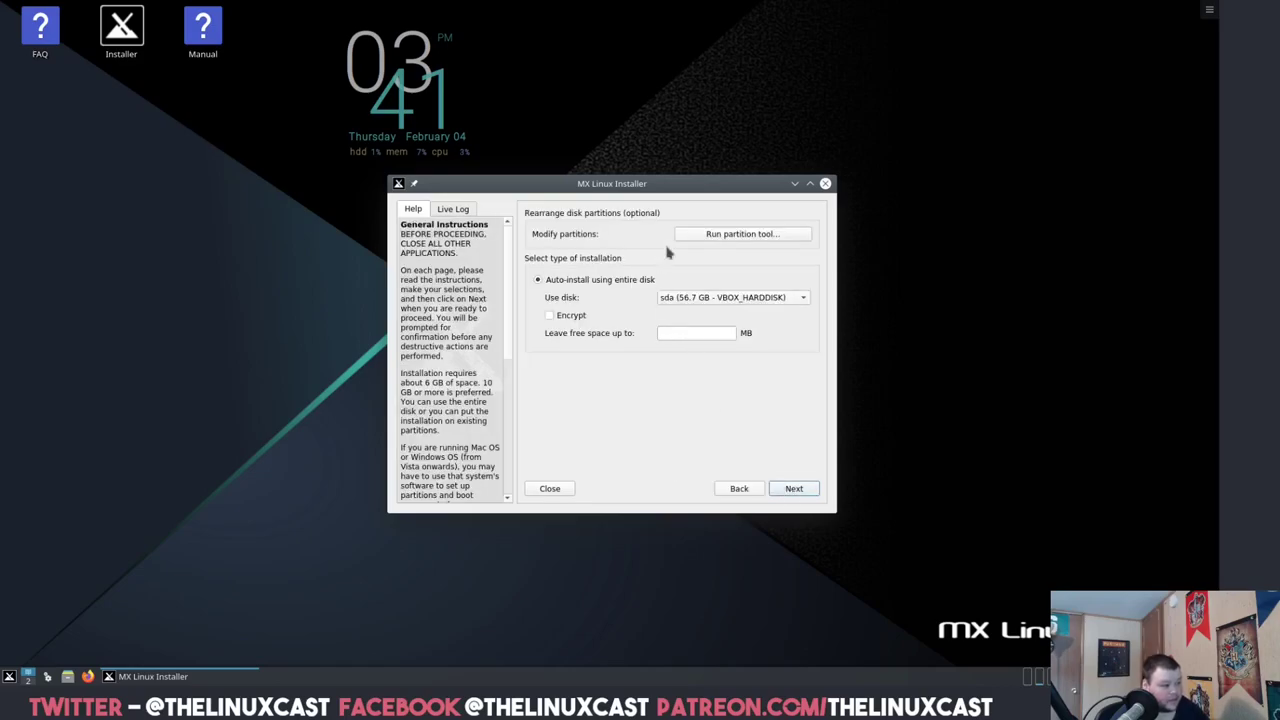
- In the partition tool, write a new MS-Dos partition table to the 56.69 GiB /dev/sda
click(727, 237)
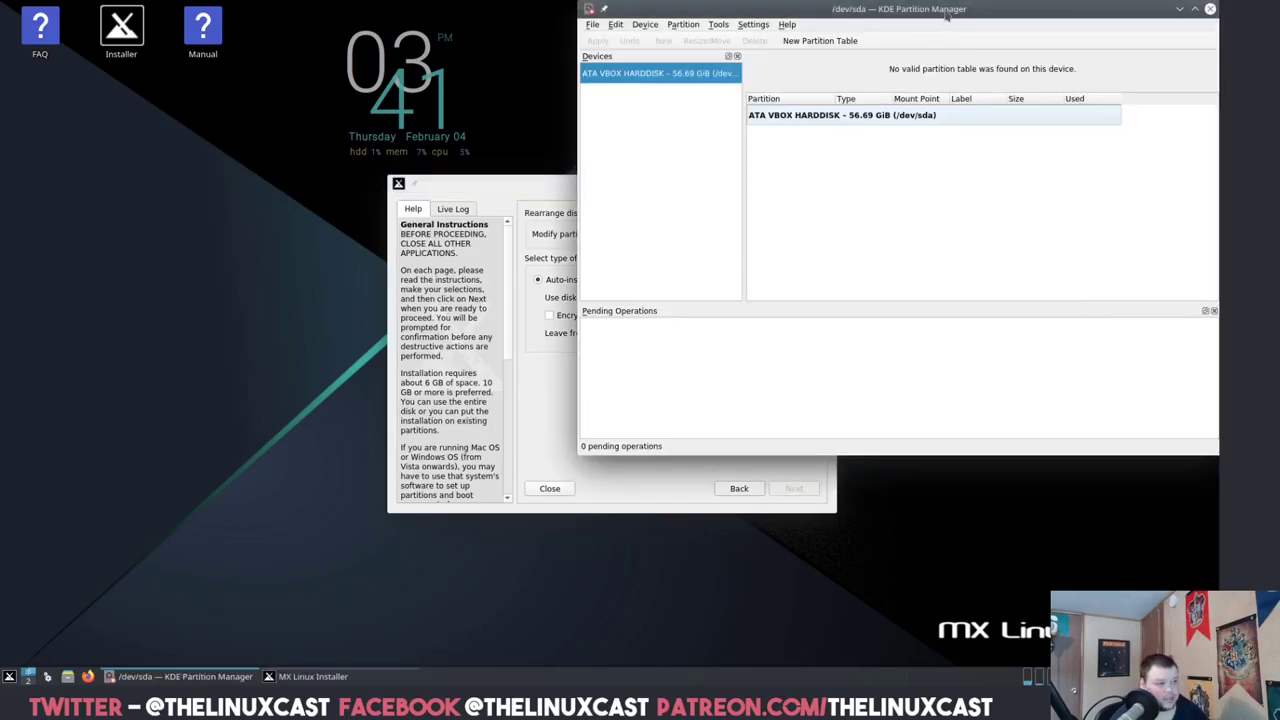
drag(945, 15, 831, 75)
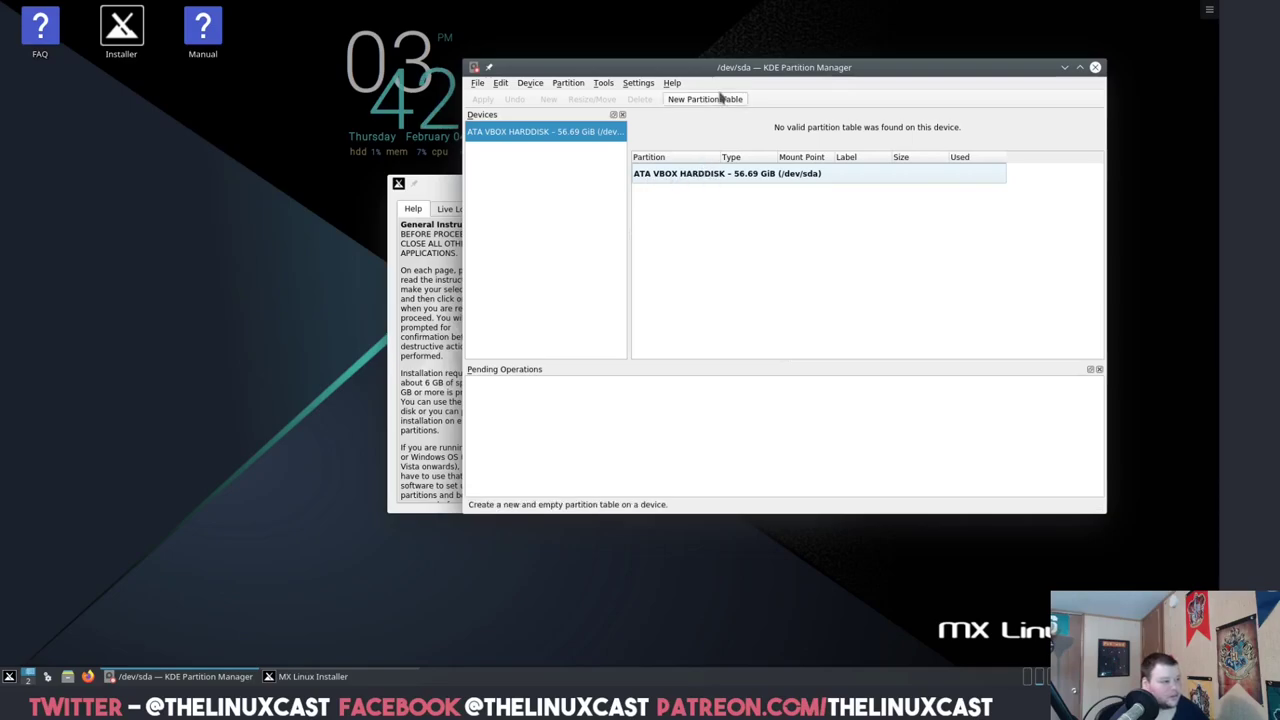
click(717, 101)
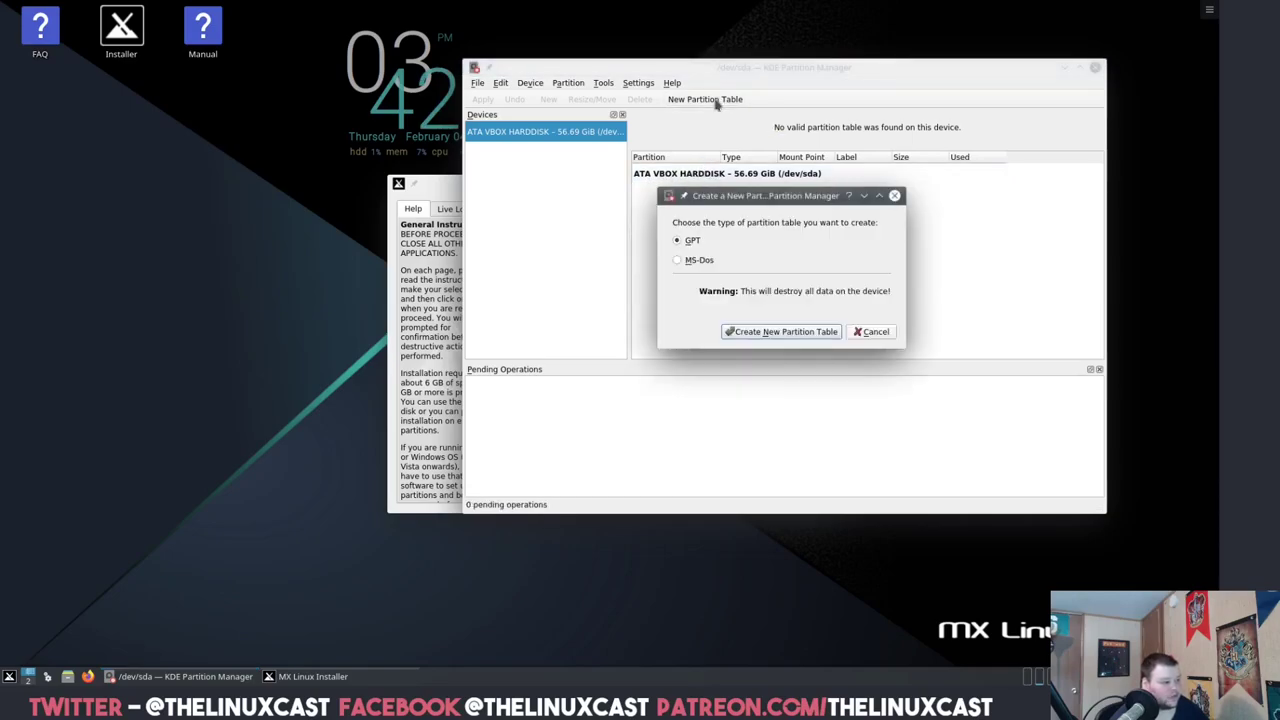
click(695, 262)
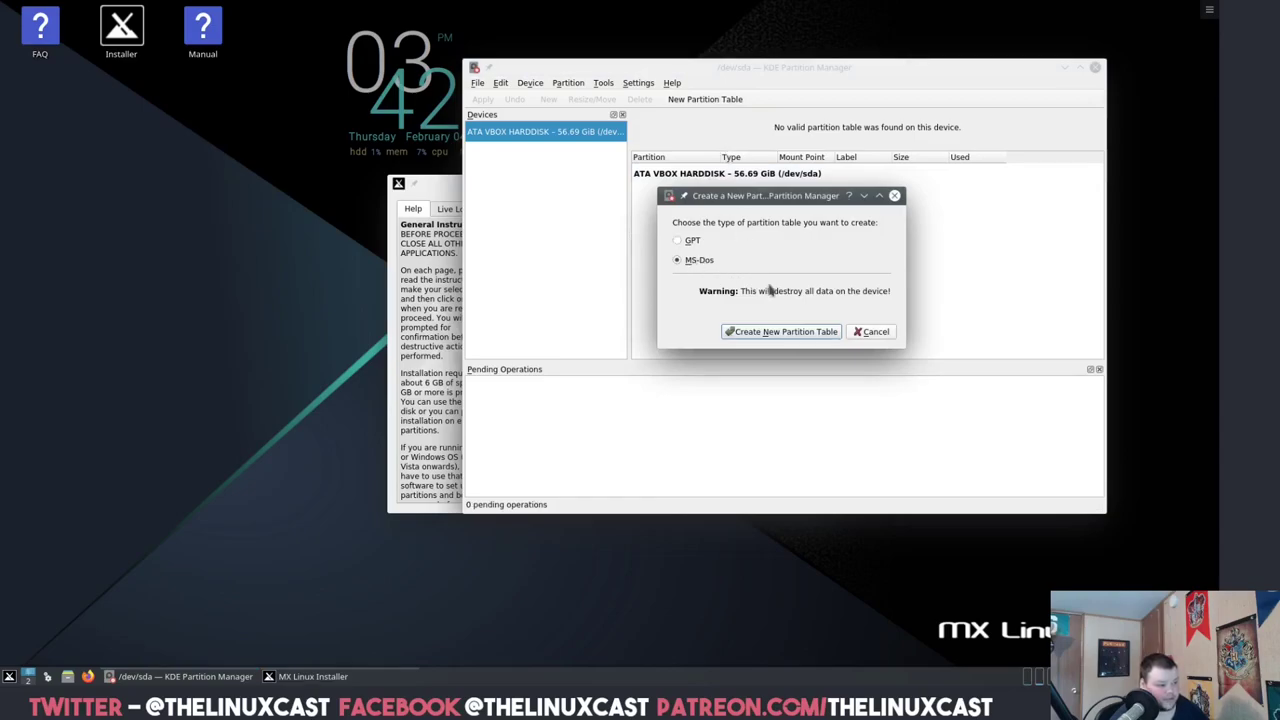
click(809, 332)
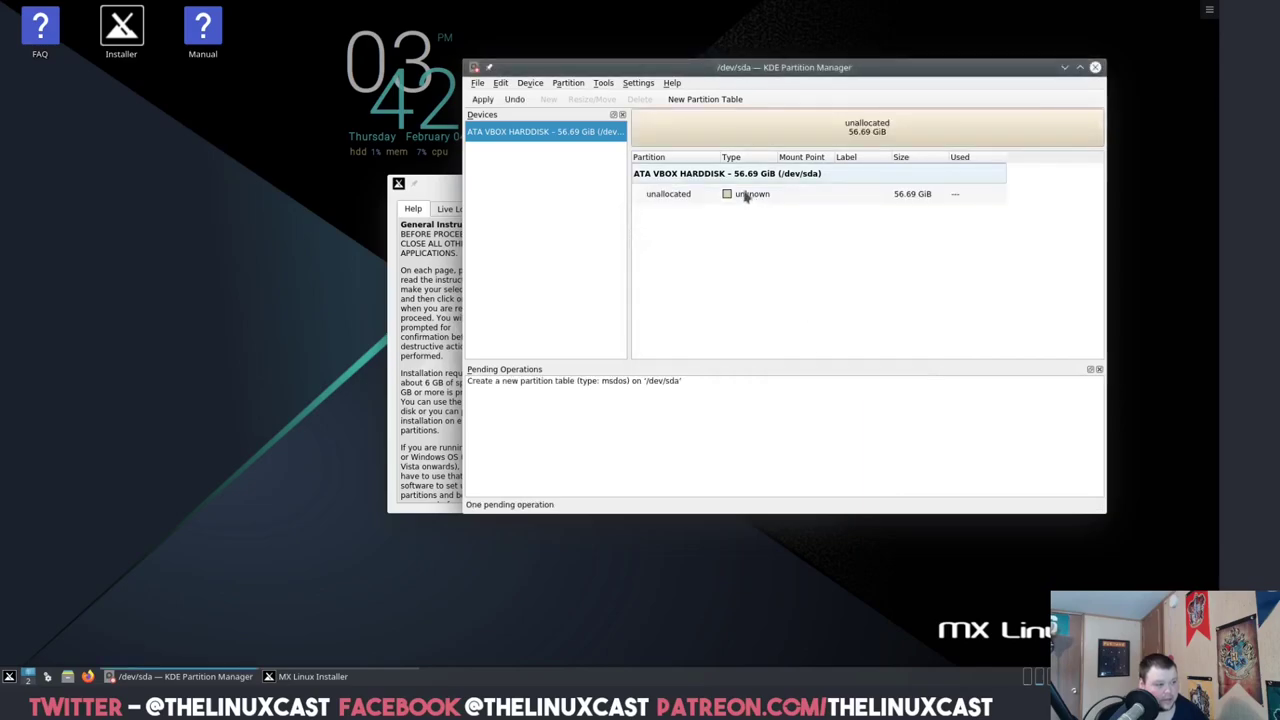
click(484, 100)
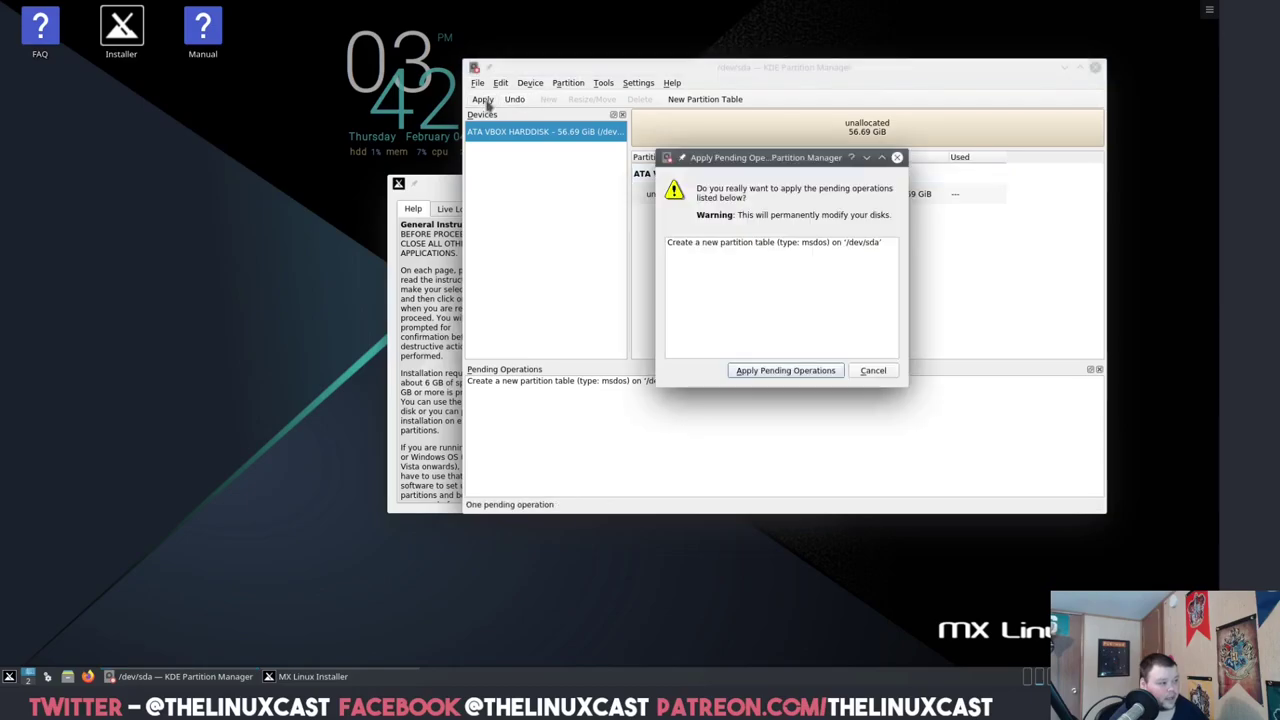
click(786, 370)
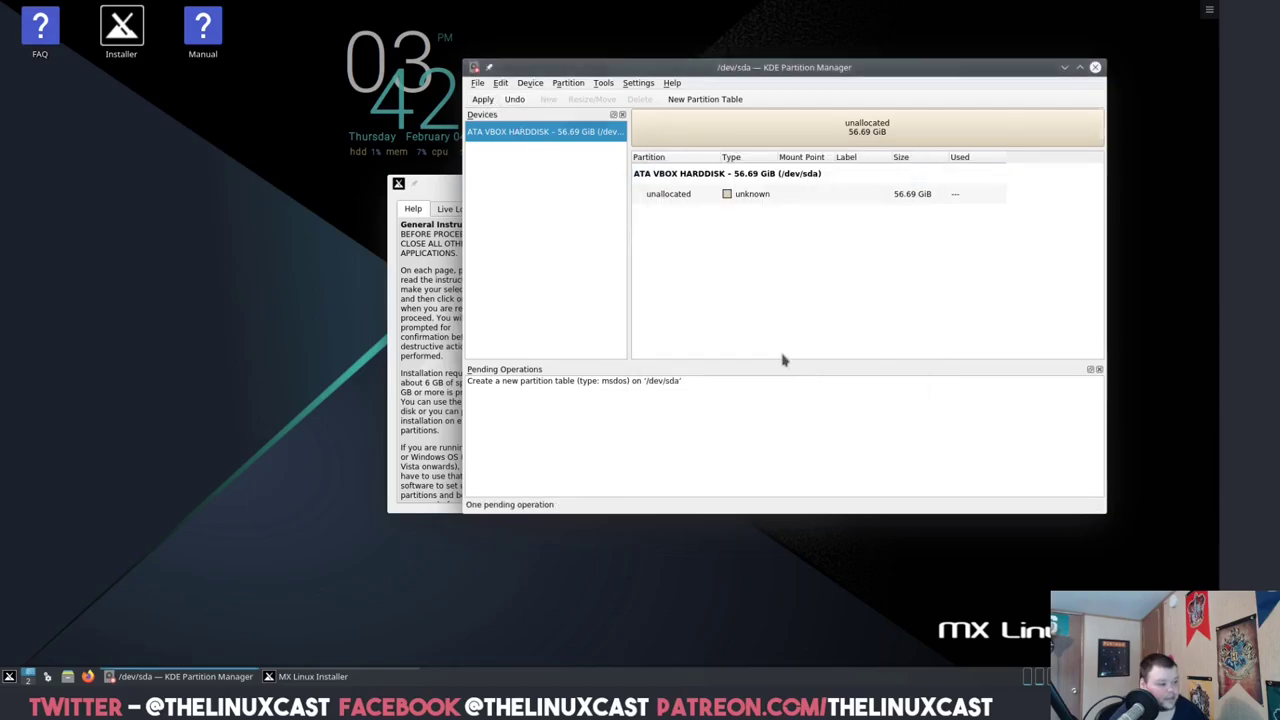
click(921, 390)
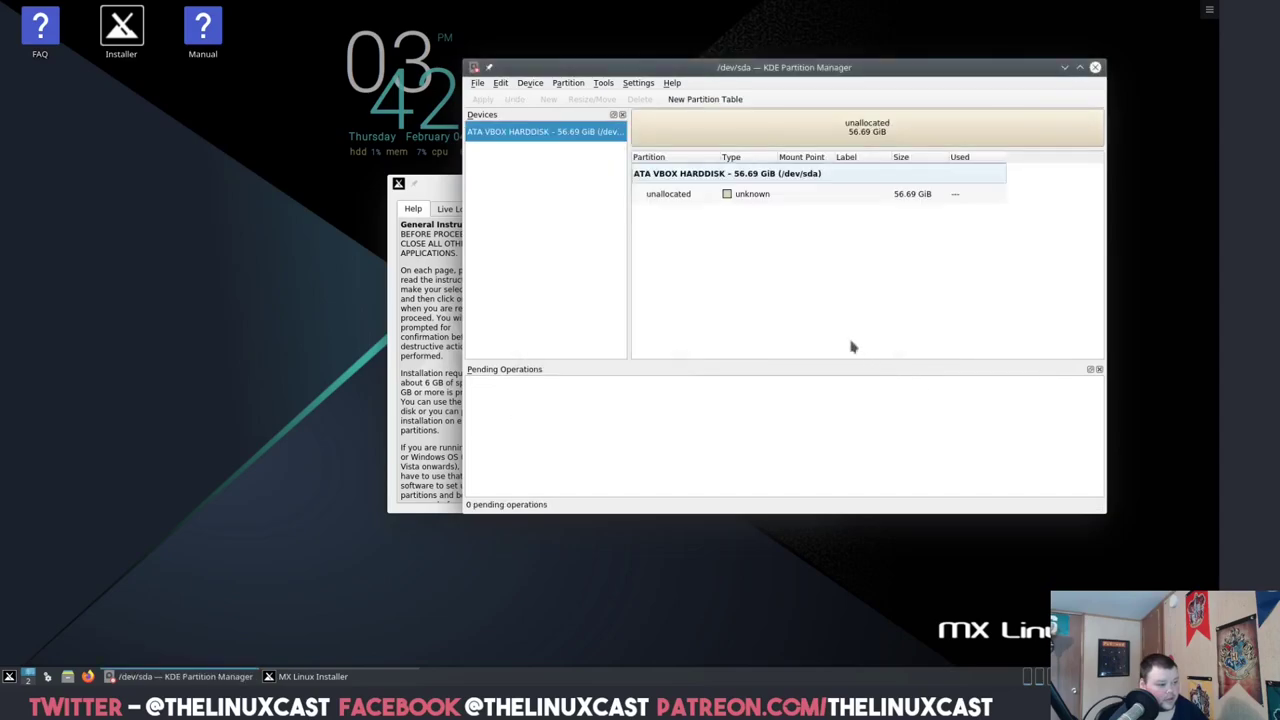
click(688, 197)
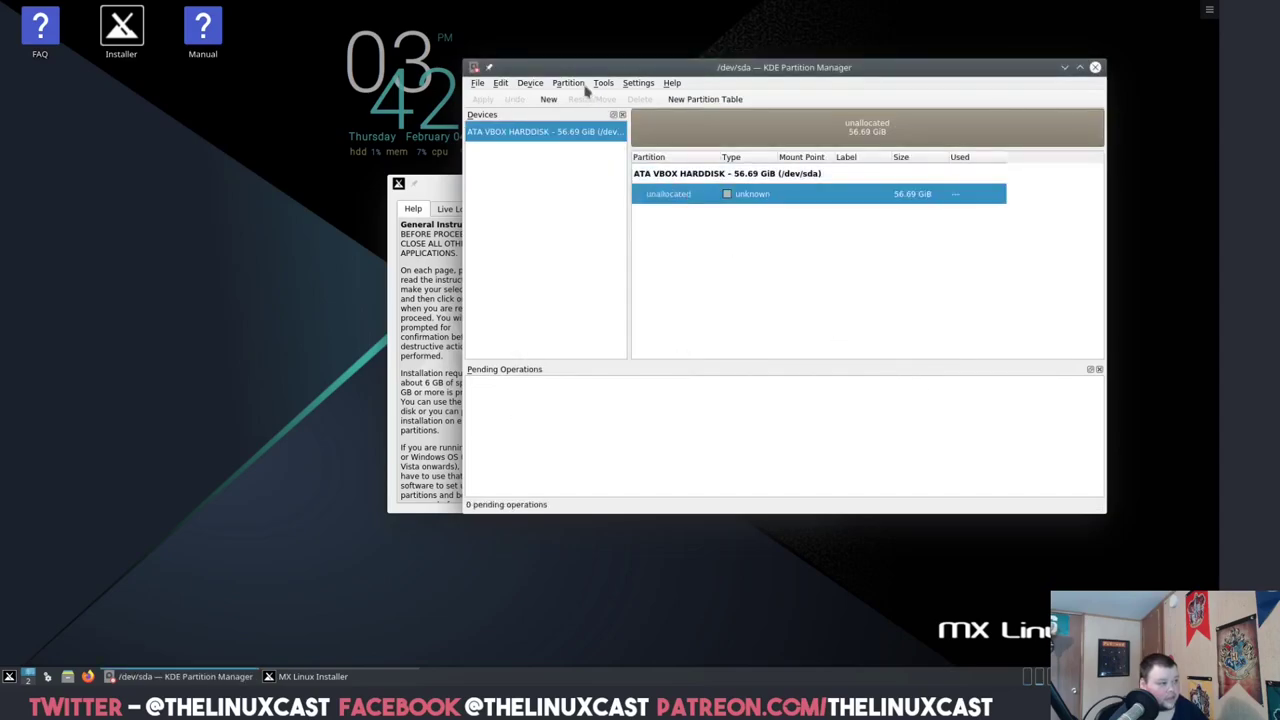
- Queue a disk-filling ext4 partition and save its mount point settings to /etc/fstab
click(568, 83)
click(576, 97)
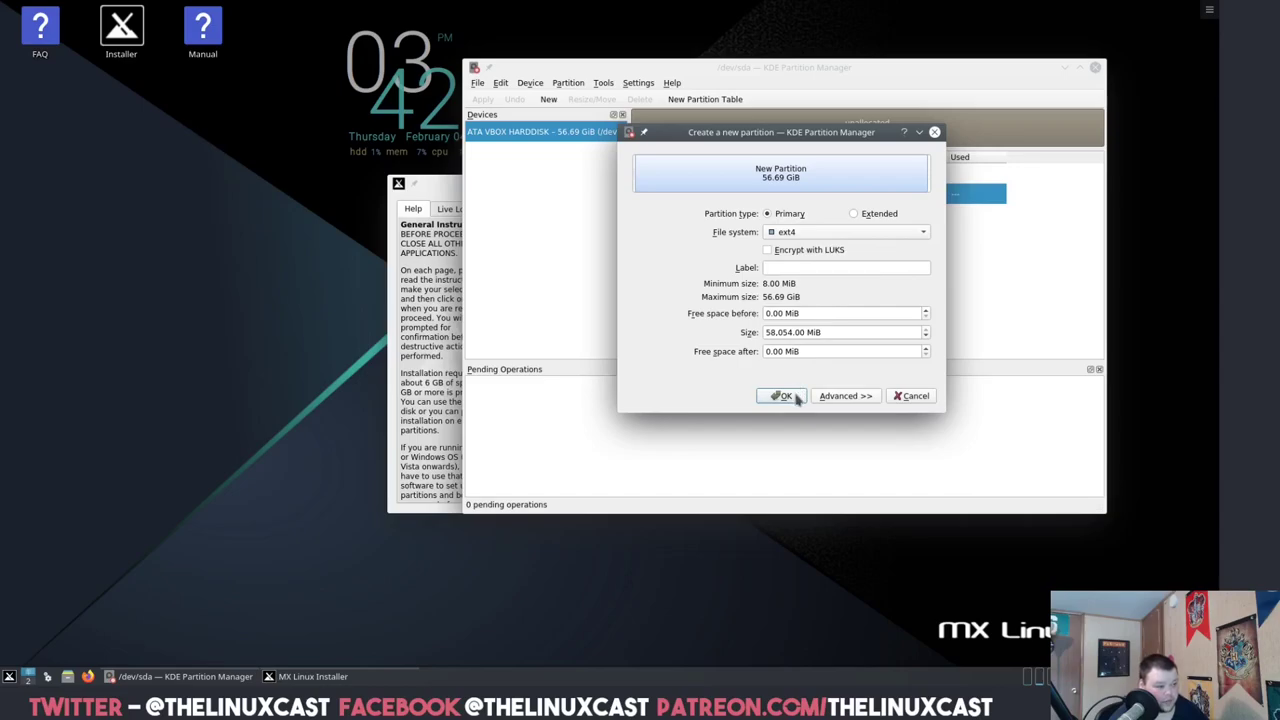
click(785, 396)
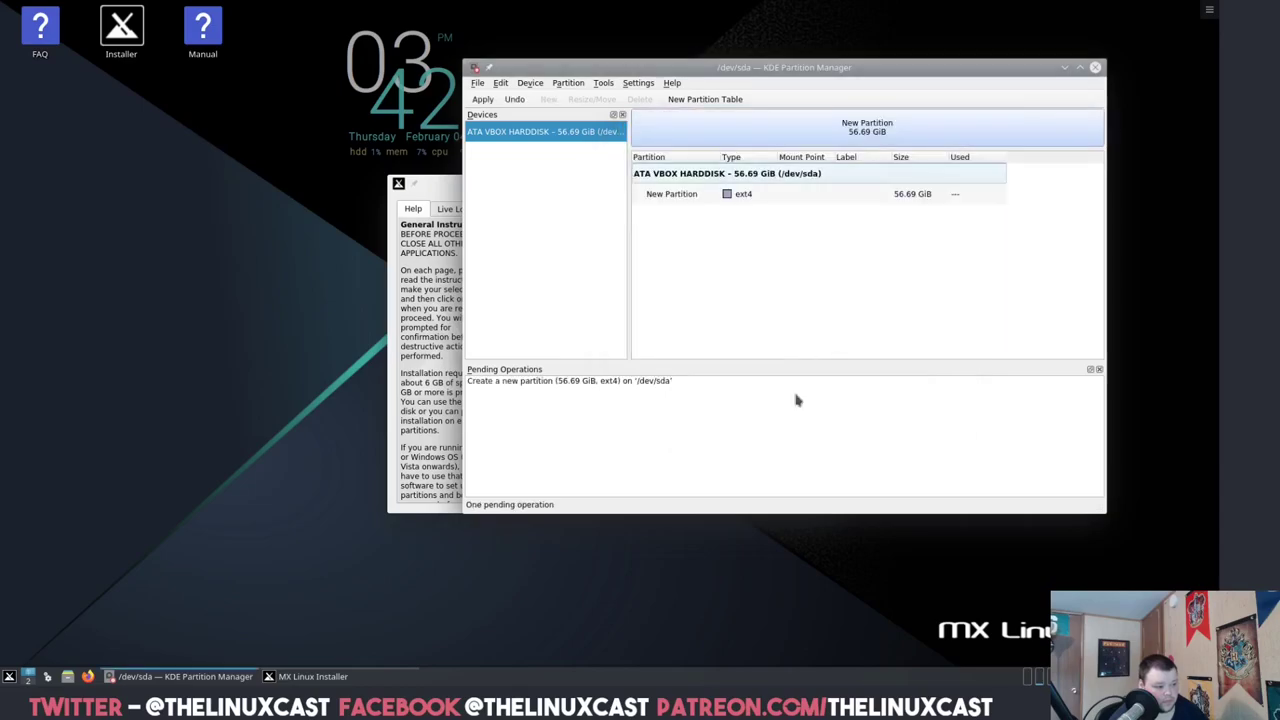
right_click(782, 196)
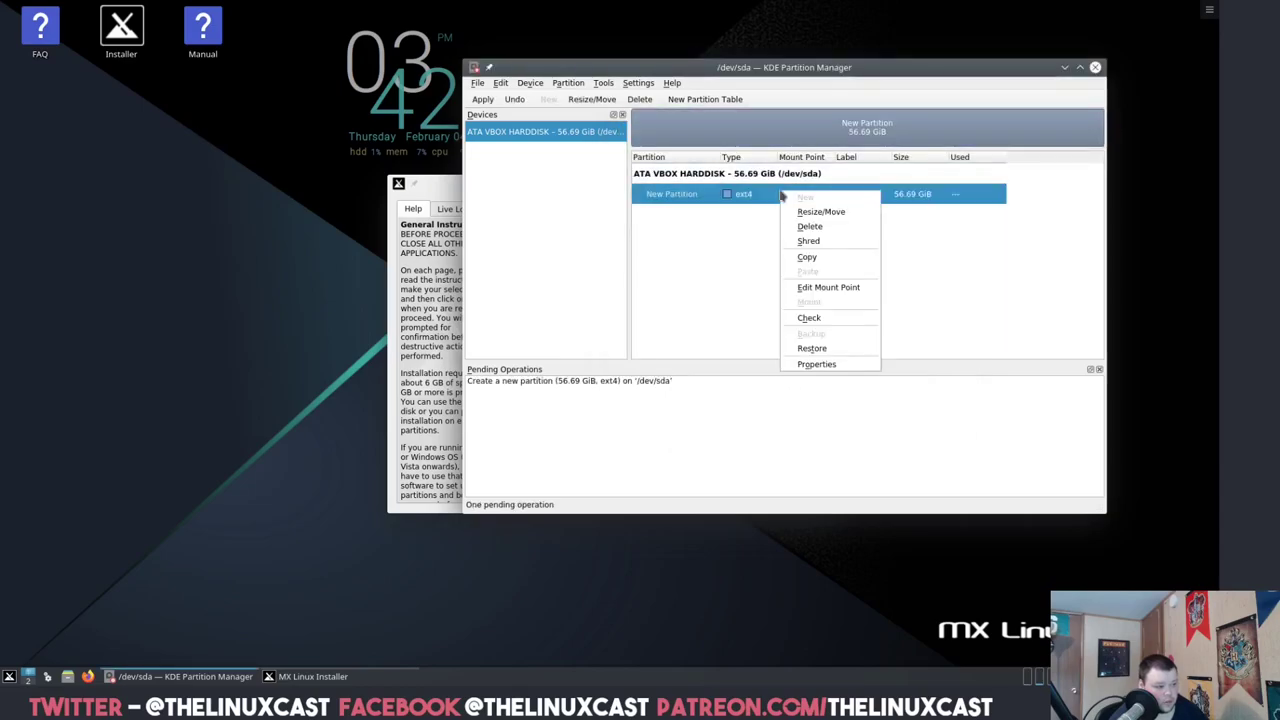
click(808, 288)
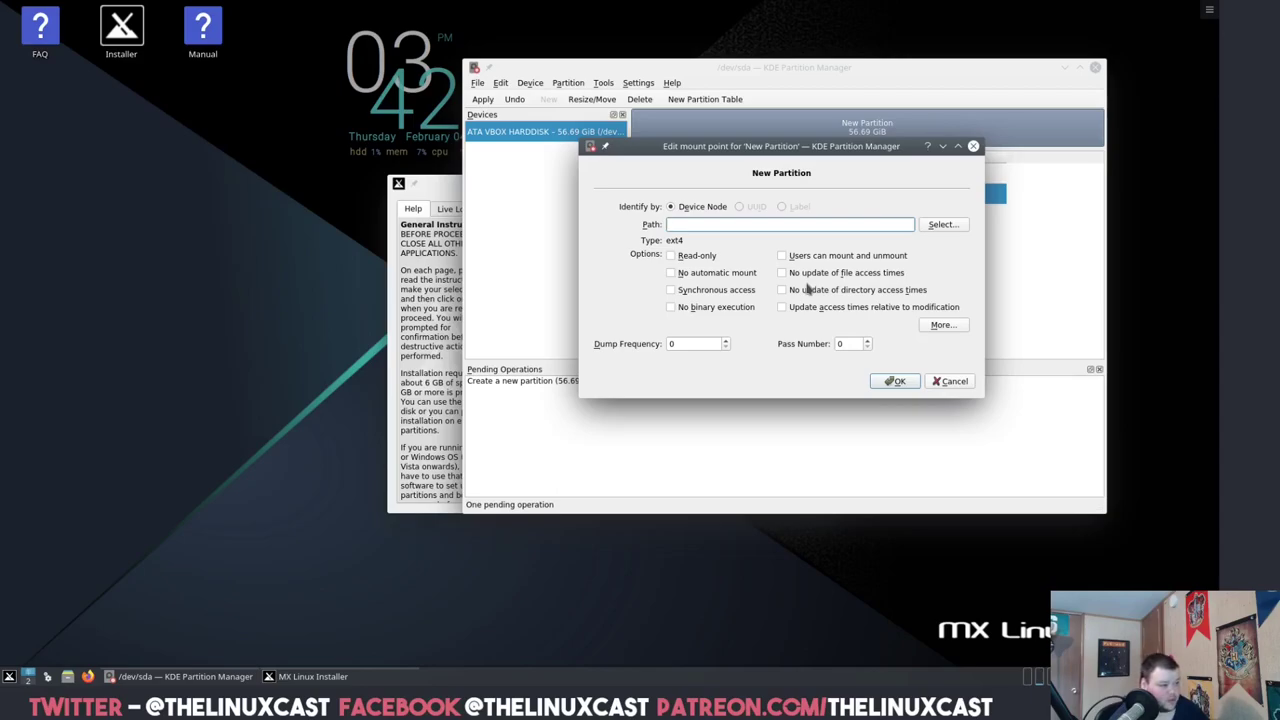
click(898, 381)
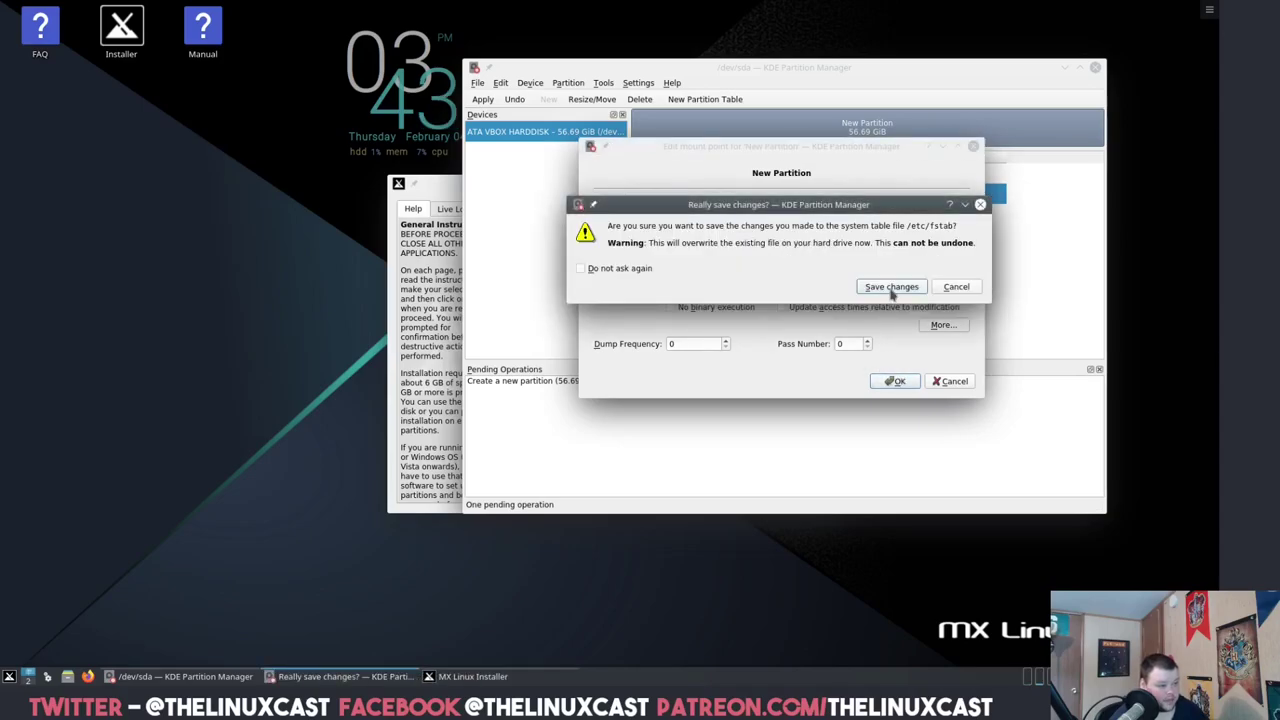
click(891, 287)
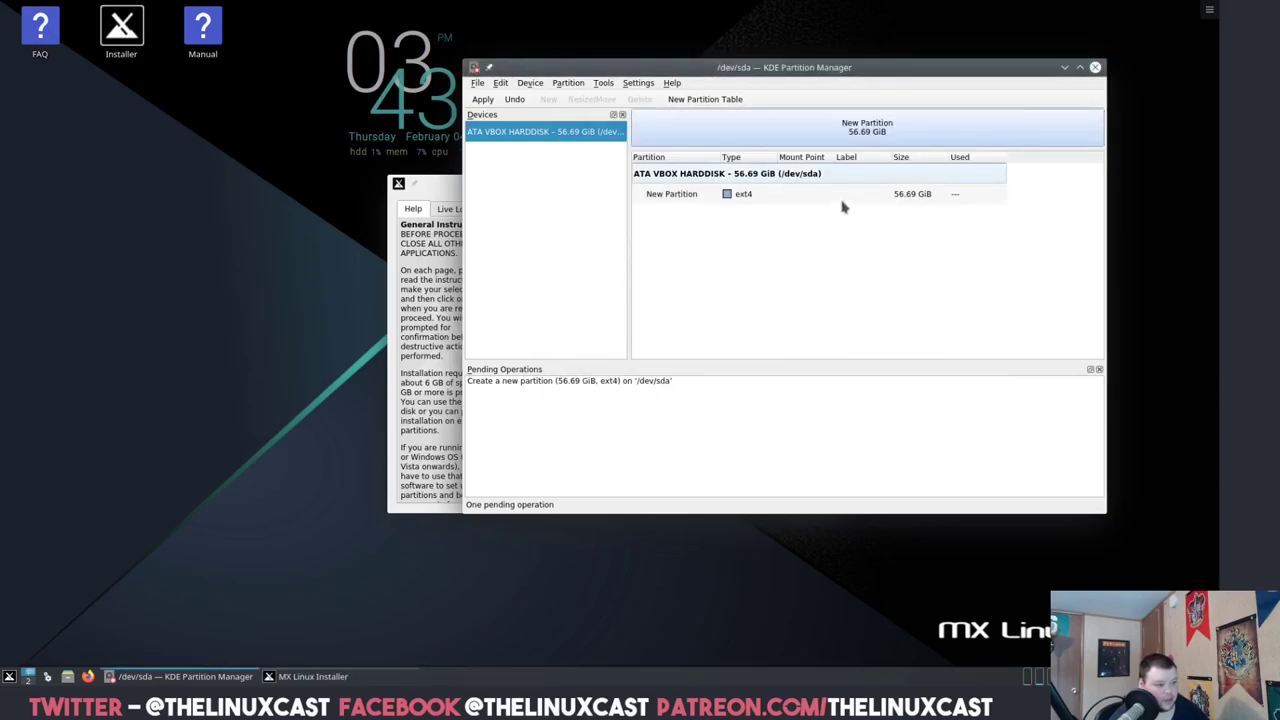
- Apply the pending operation so the ext4 partition /dev/sda1 is created
right_click(774, 198)
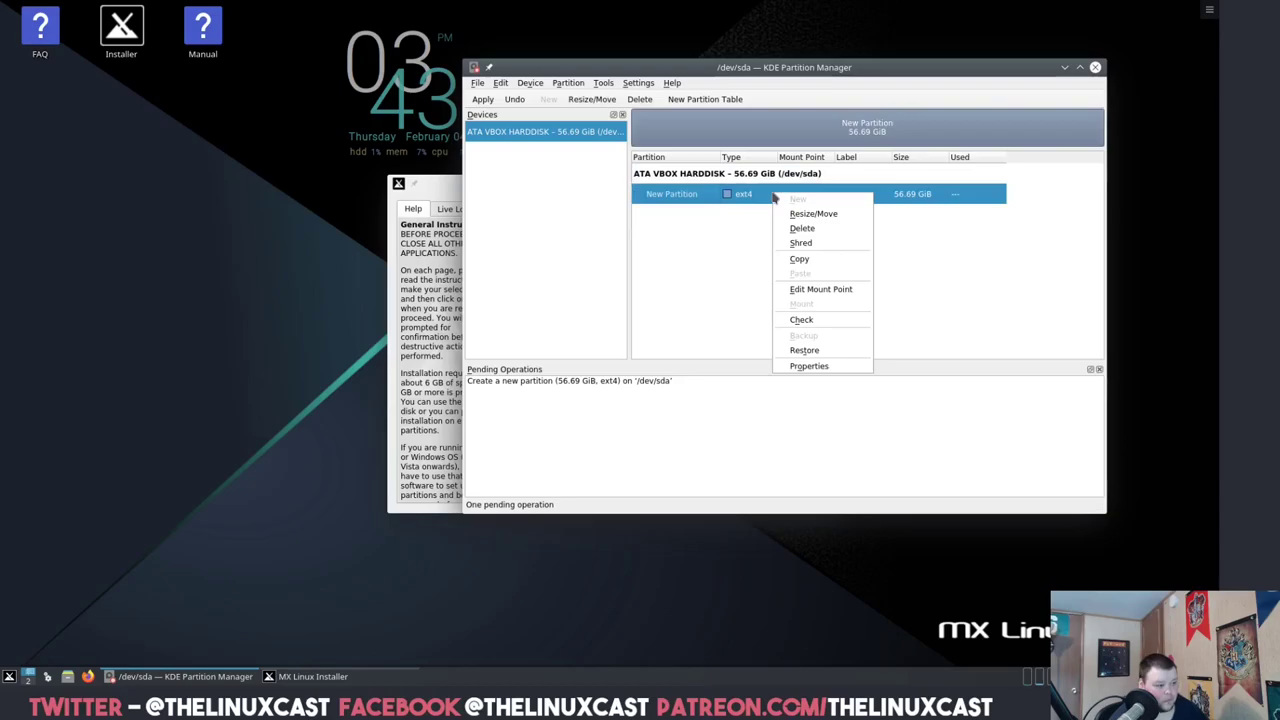
click(714, 196)
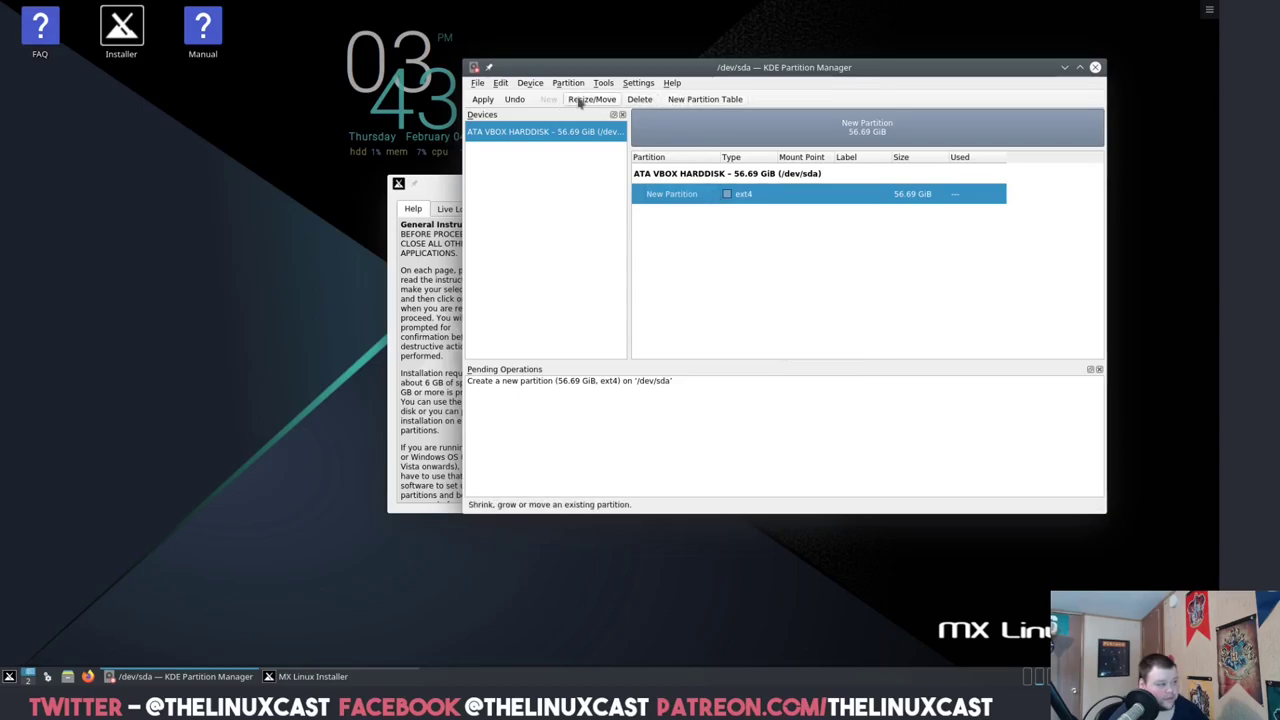
click(483, 100)
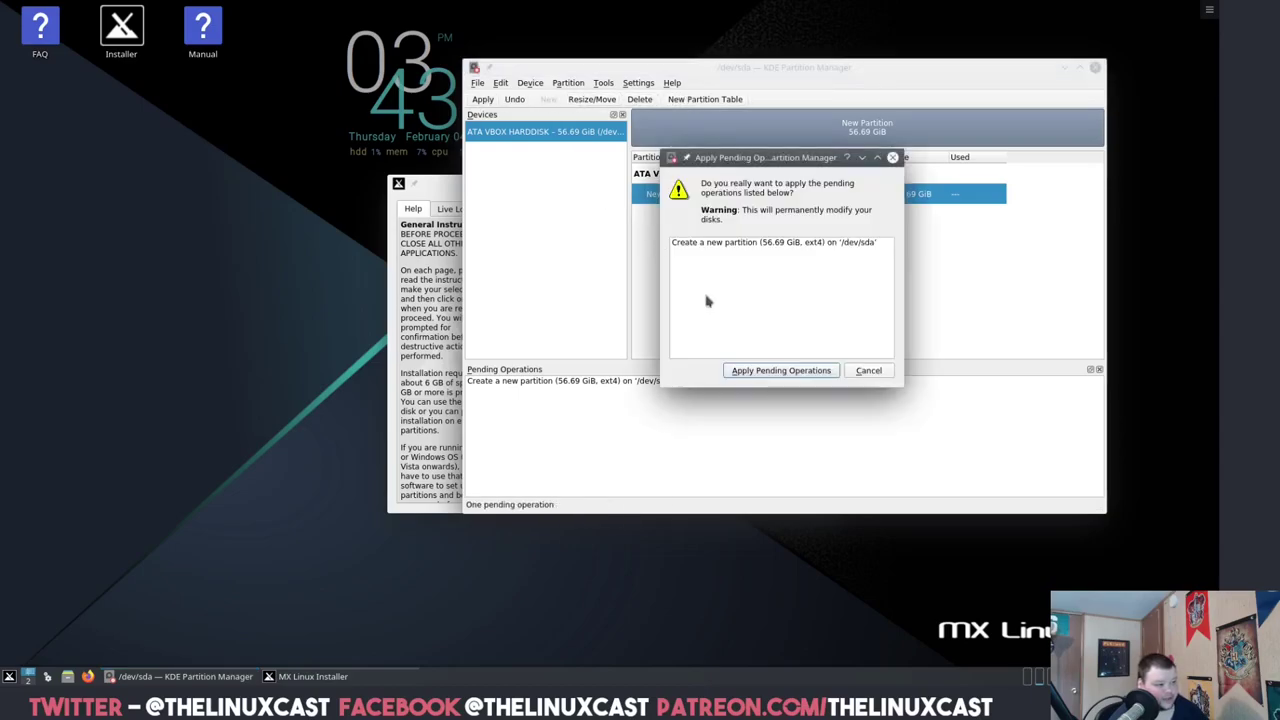
click(781, 370)
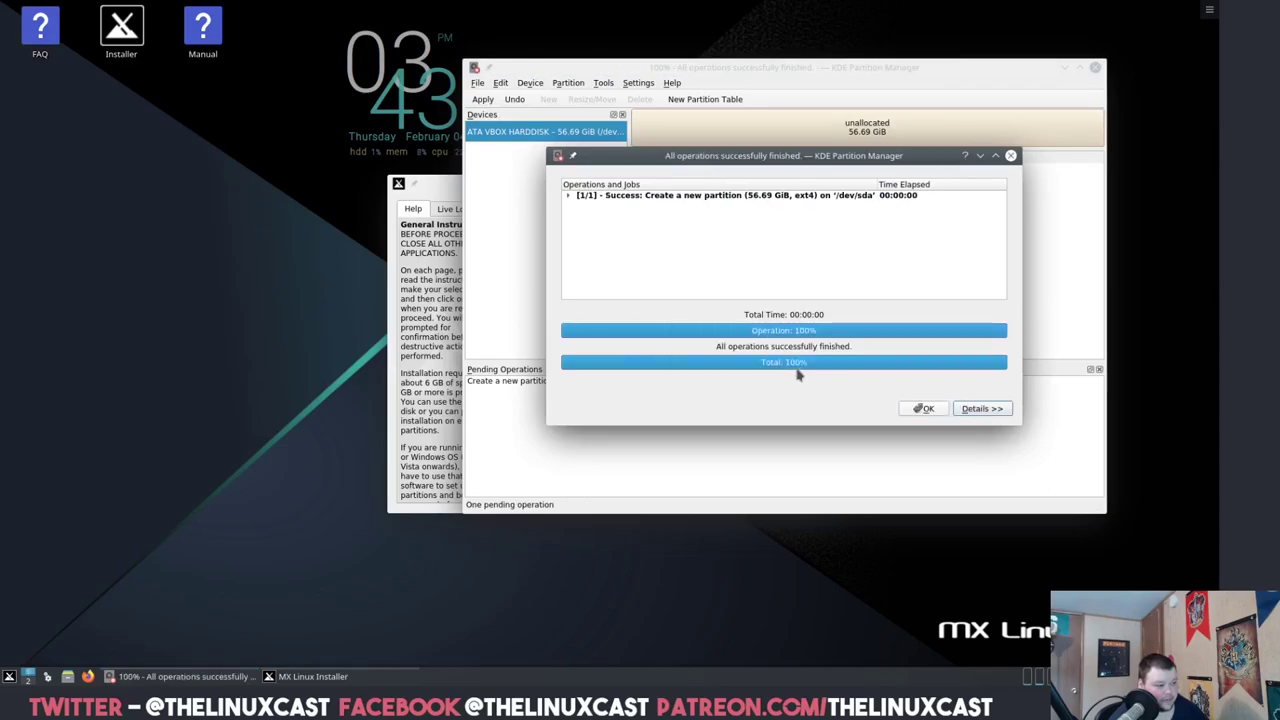
click(922, 408)
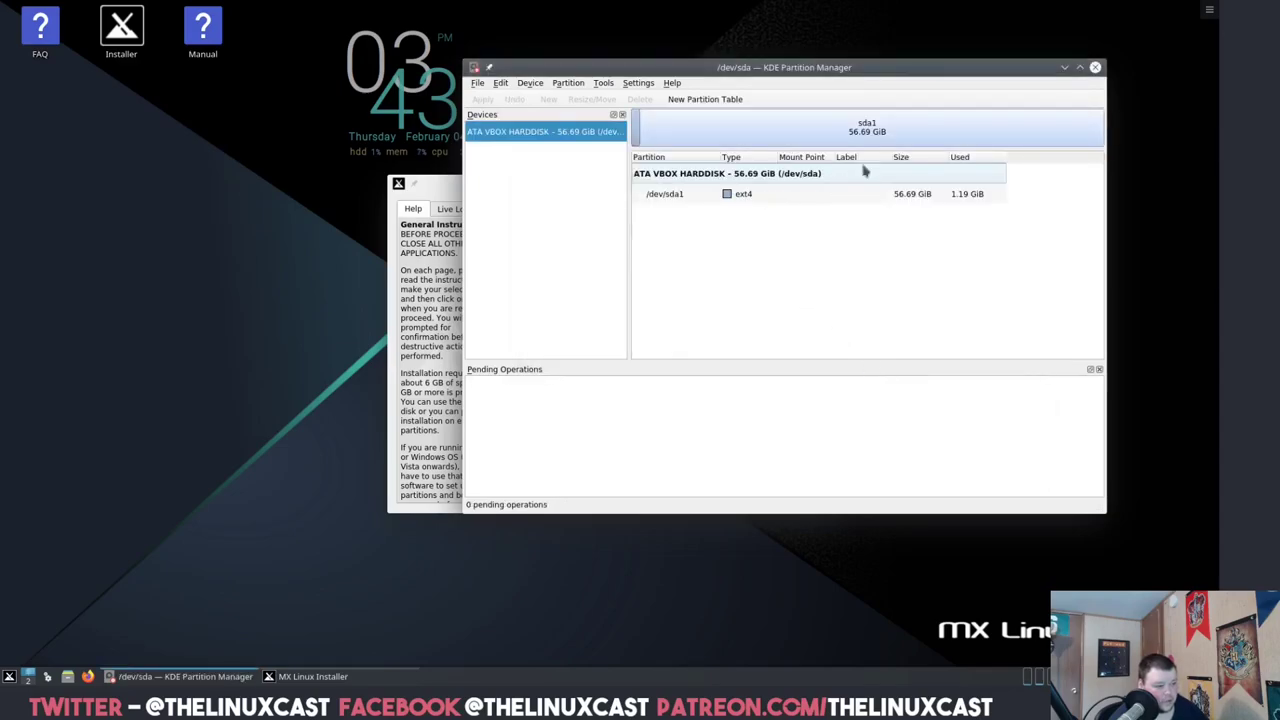
- Choose Auto-install using the entire disk and confirm formatting sda
click(1095, 67)
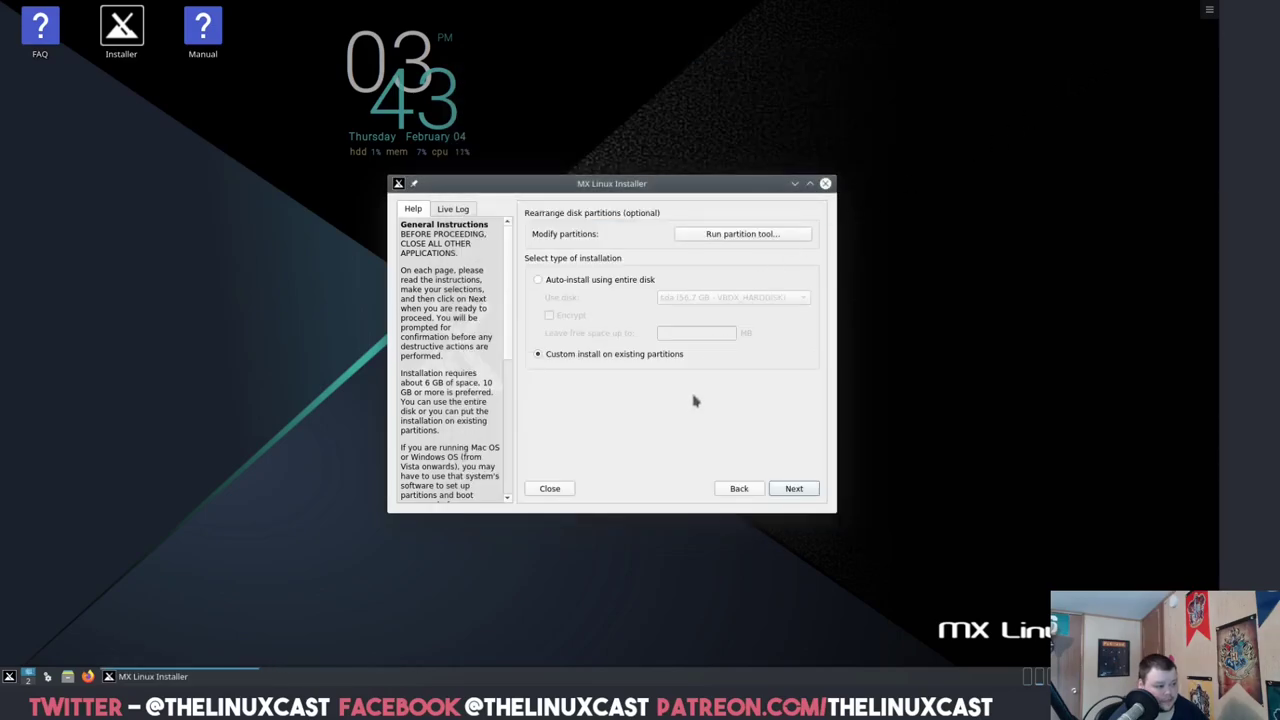
click(540, 283)
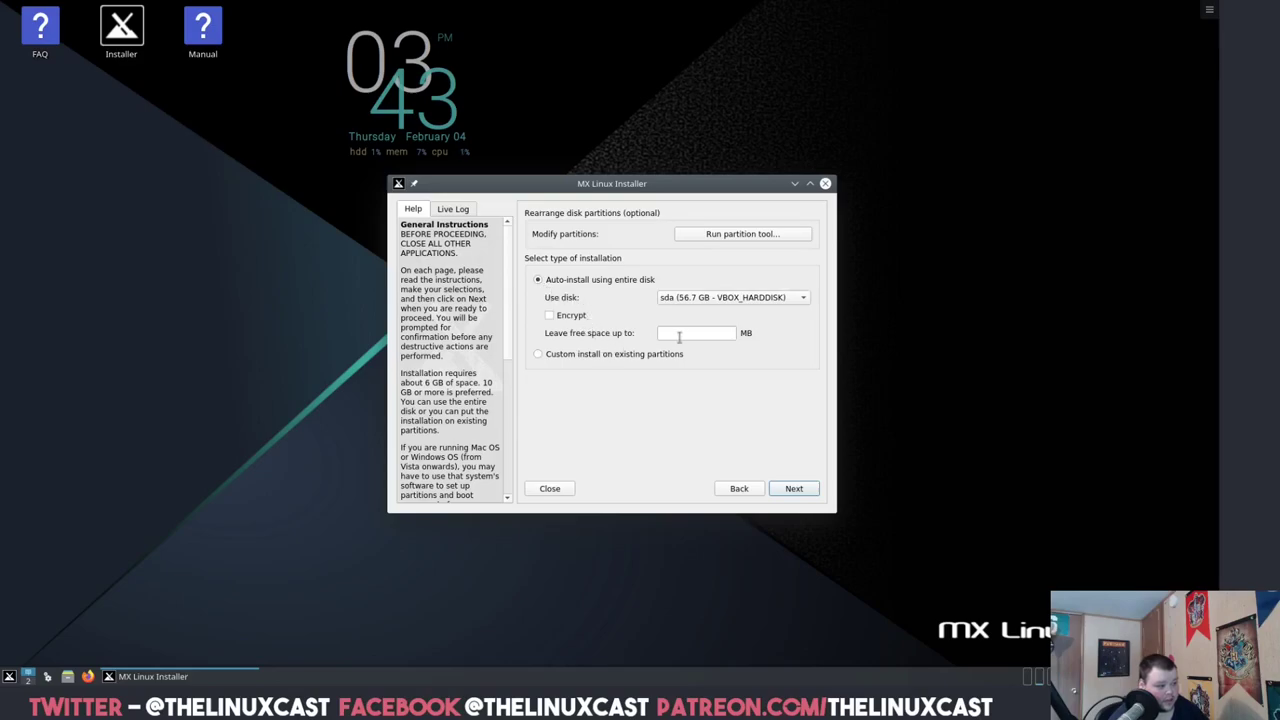
click(792, 490)
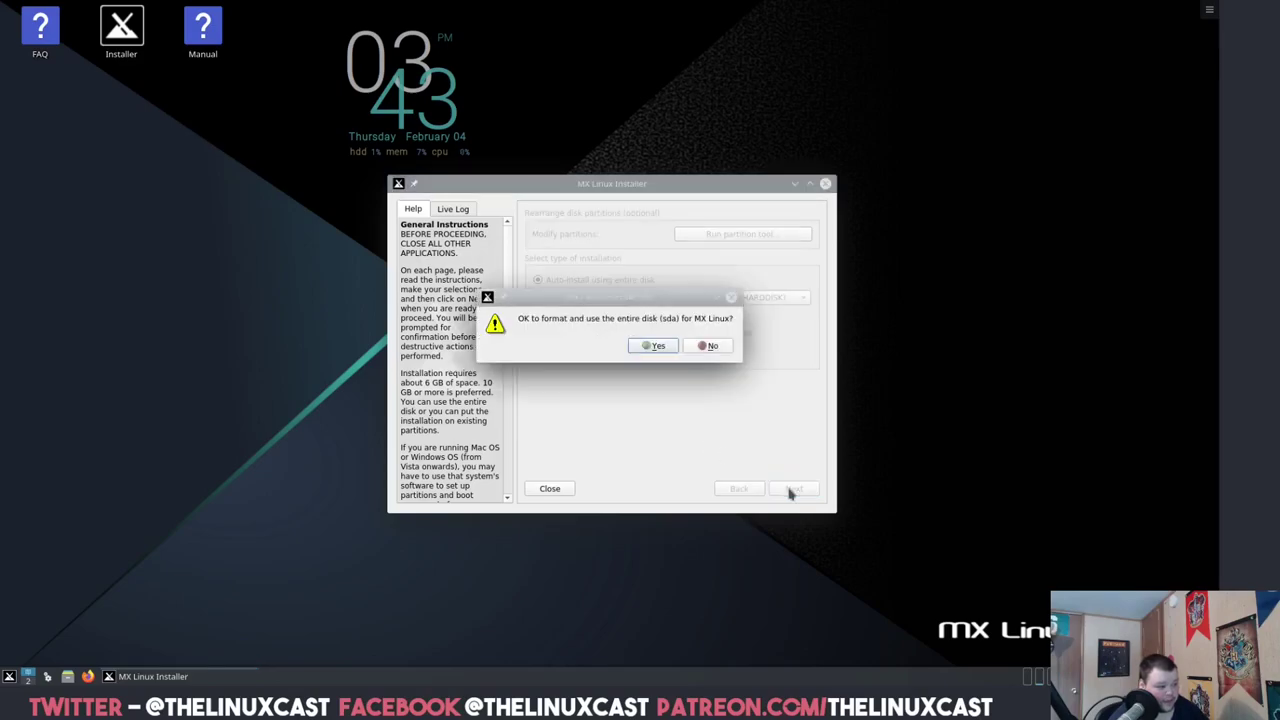
click(654, 346)
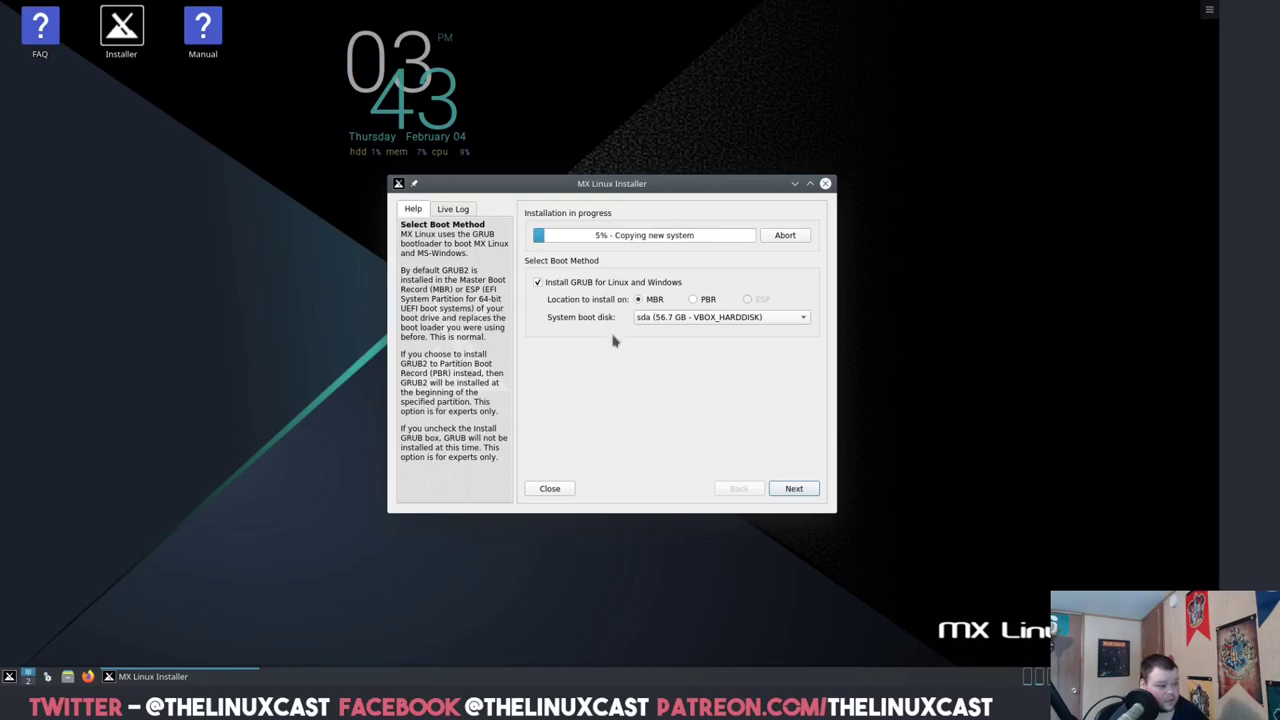
- Accept the default GRUB settings, then clear the computer domain, keeping name mx, and dismiss the empty-domain error
click(794, 489)
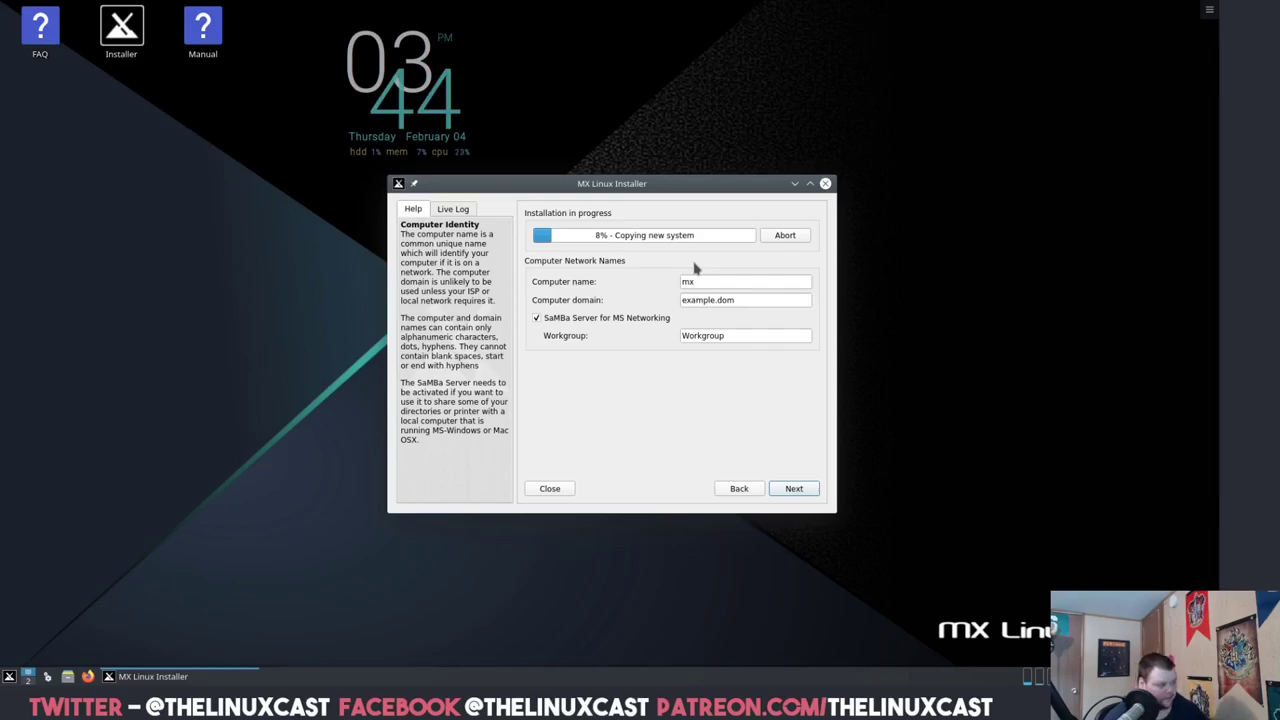
double_click(697, 281)
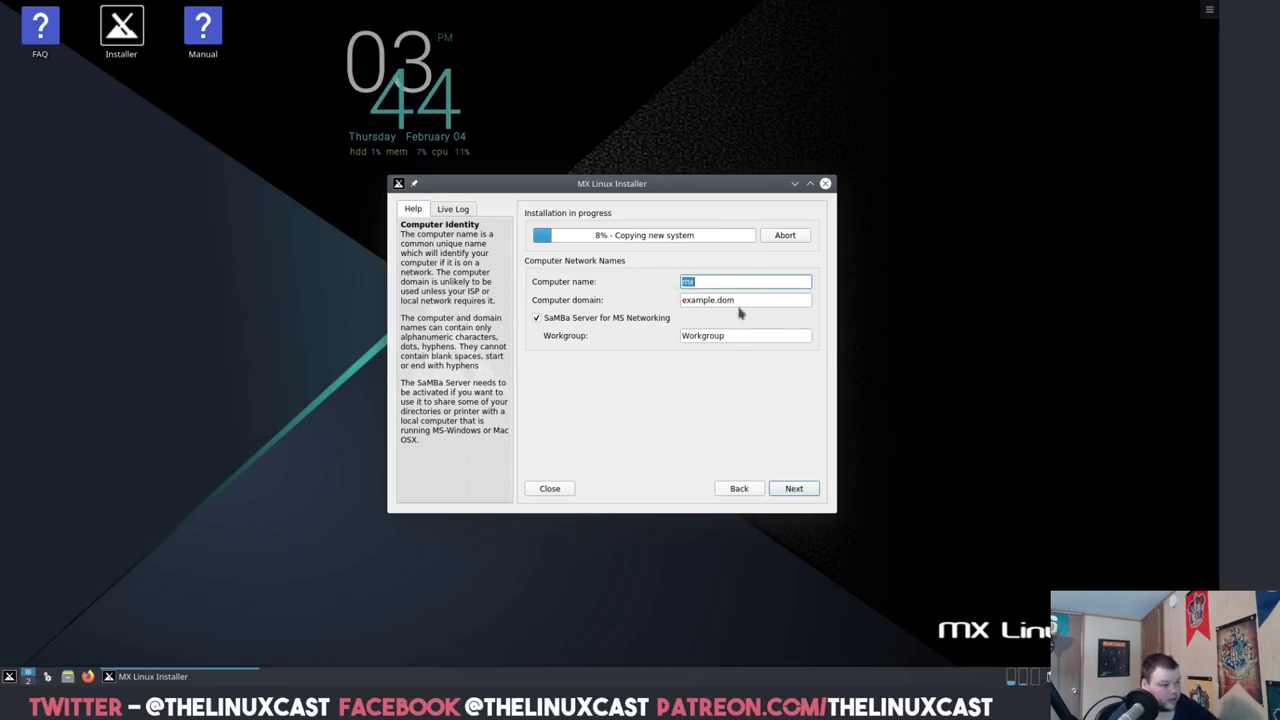
triple_click(718, 300)
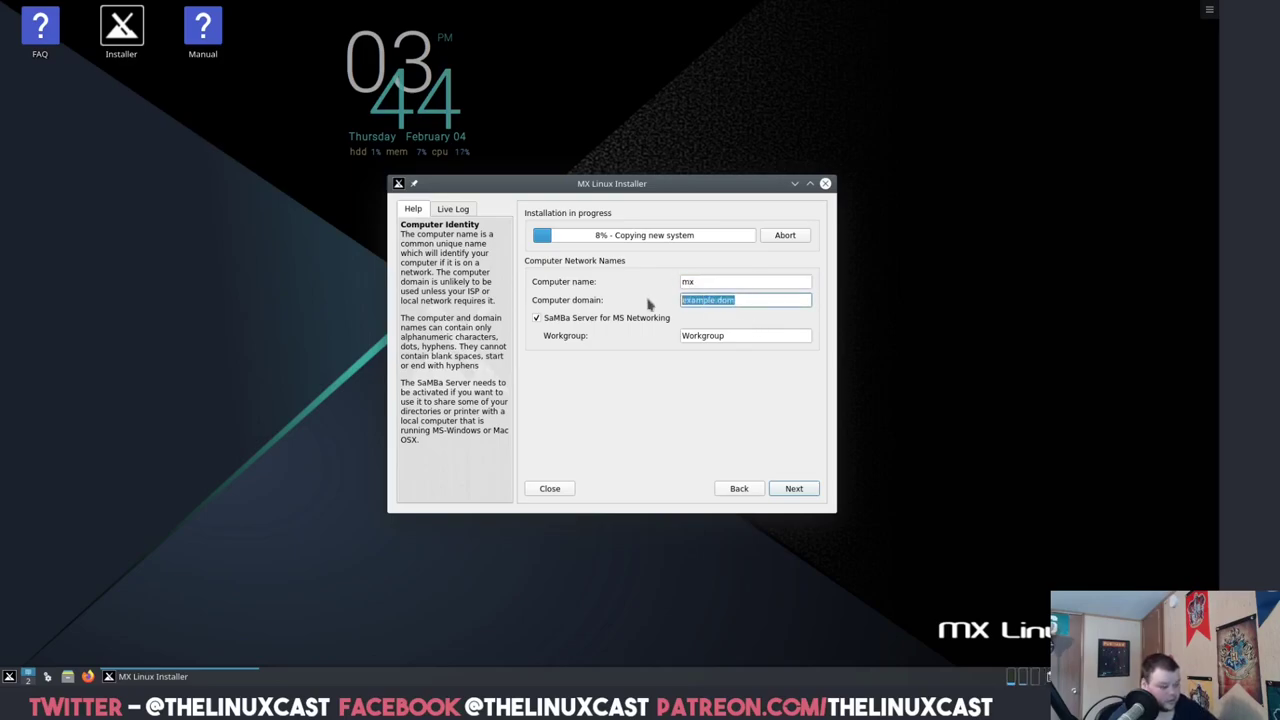
key(BackSpace)
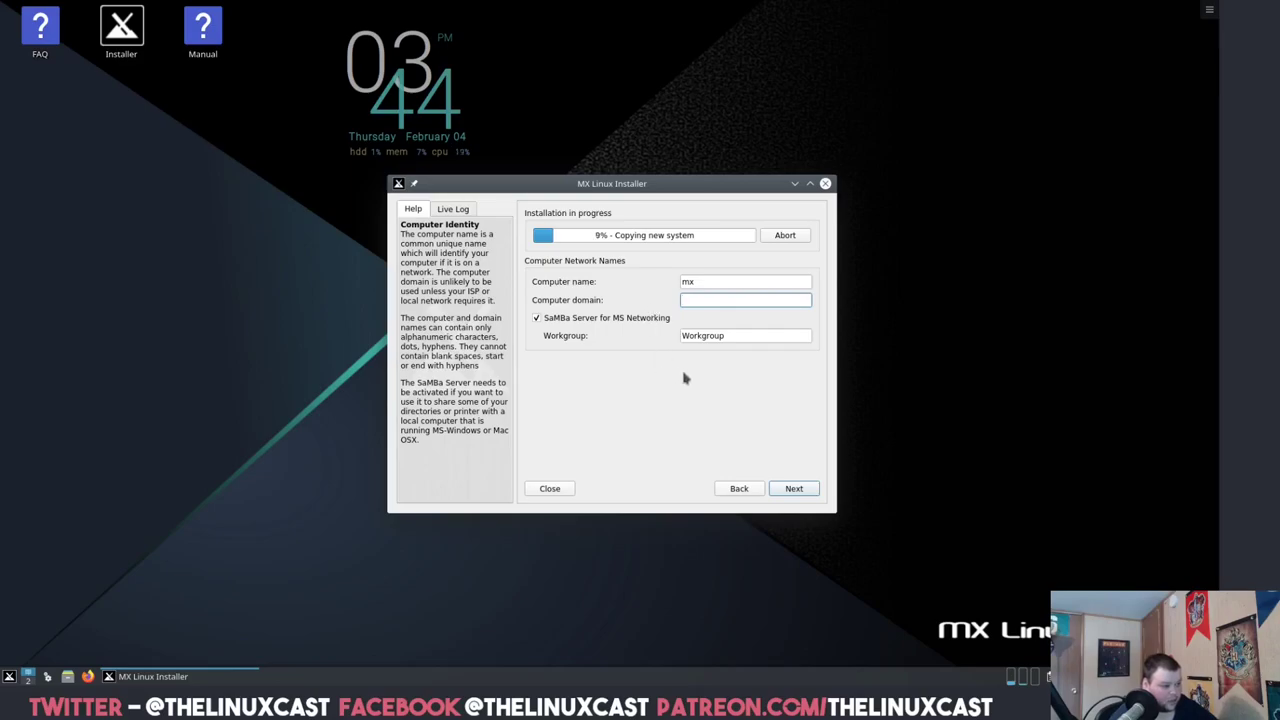
click(793, 489)
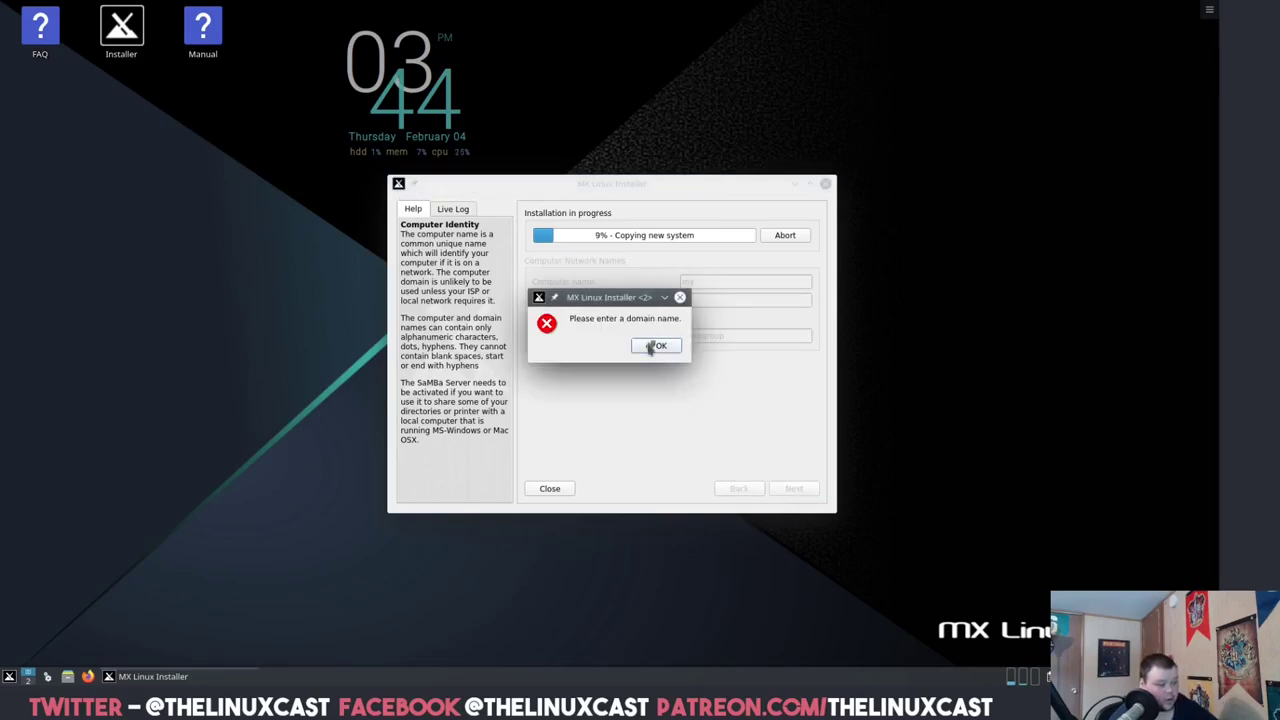
click(654, 346)
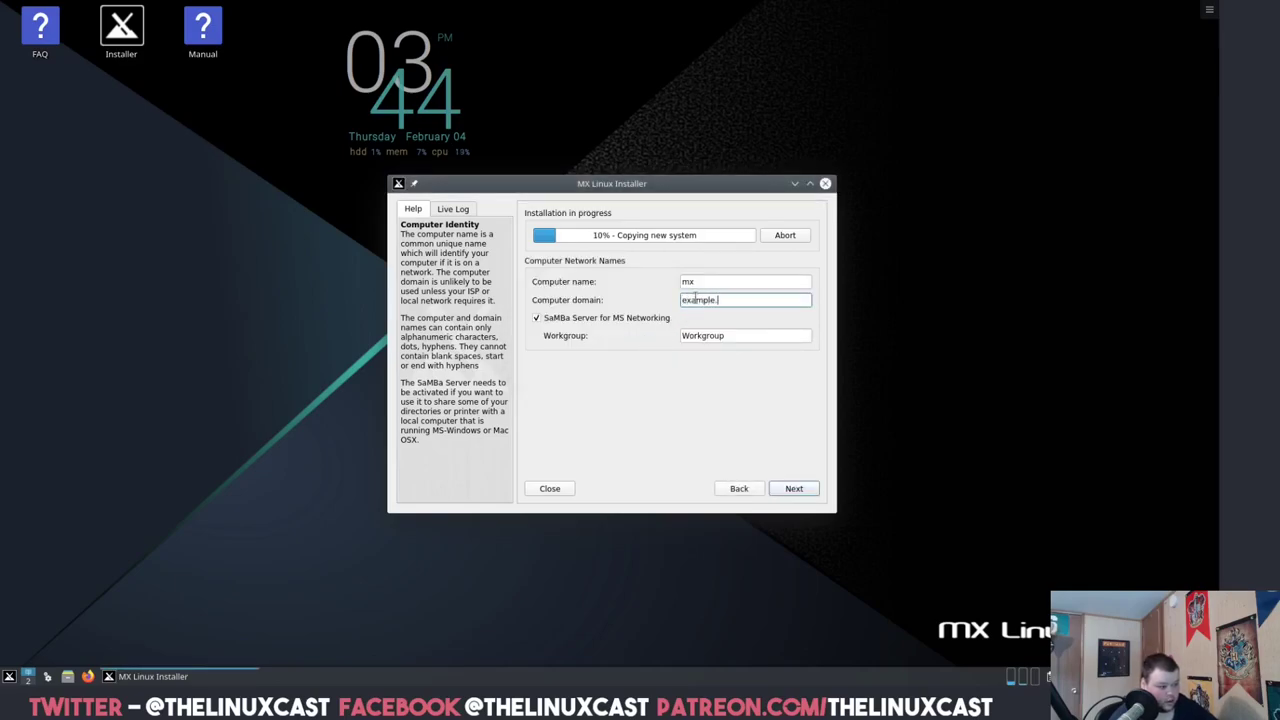
- Set the timezone to America/Detroit on the localization and clock page
click(795, 489)
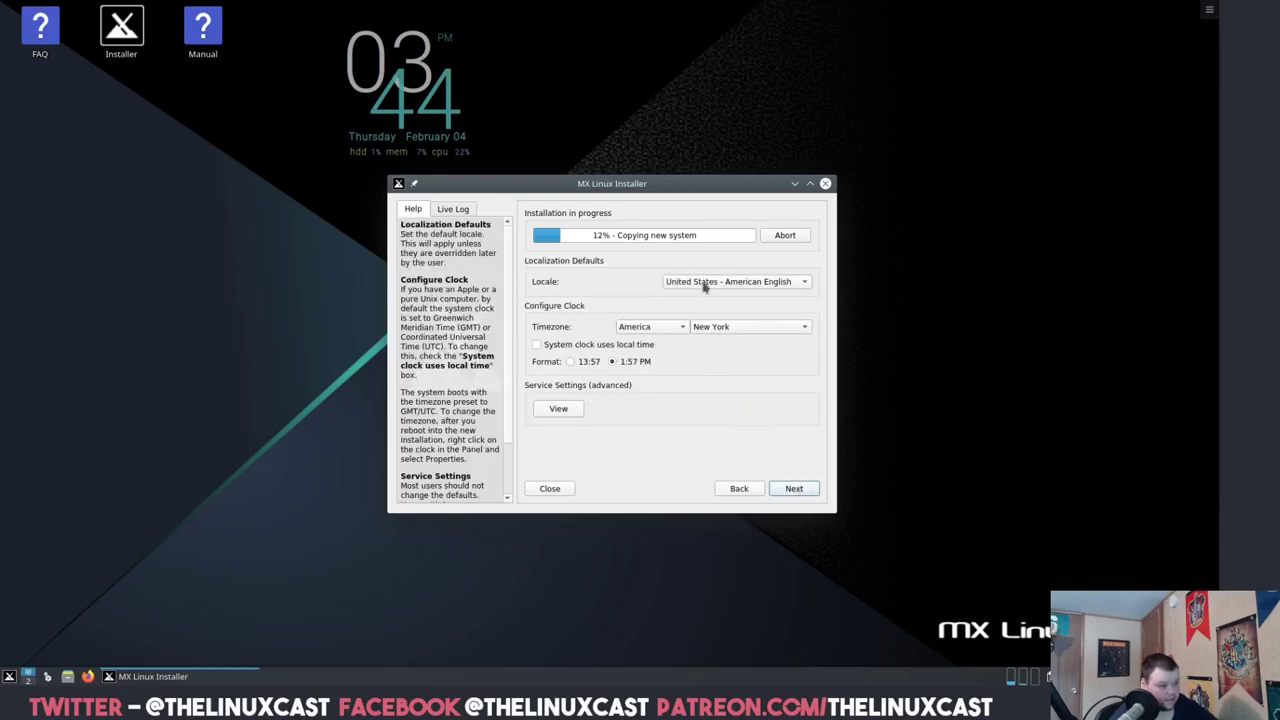
click(703, 327)
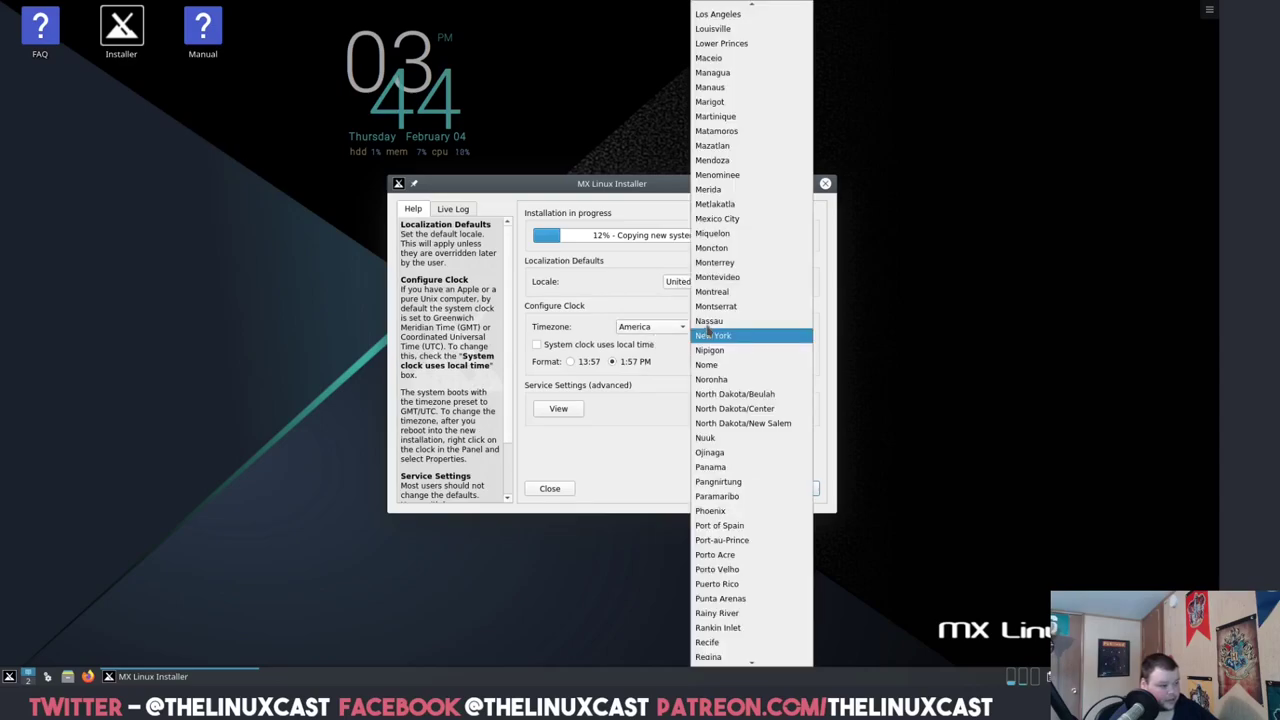
scroll(732, 133, up, 9)
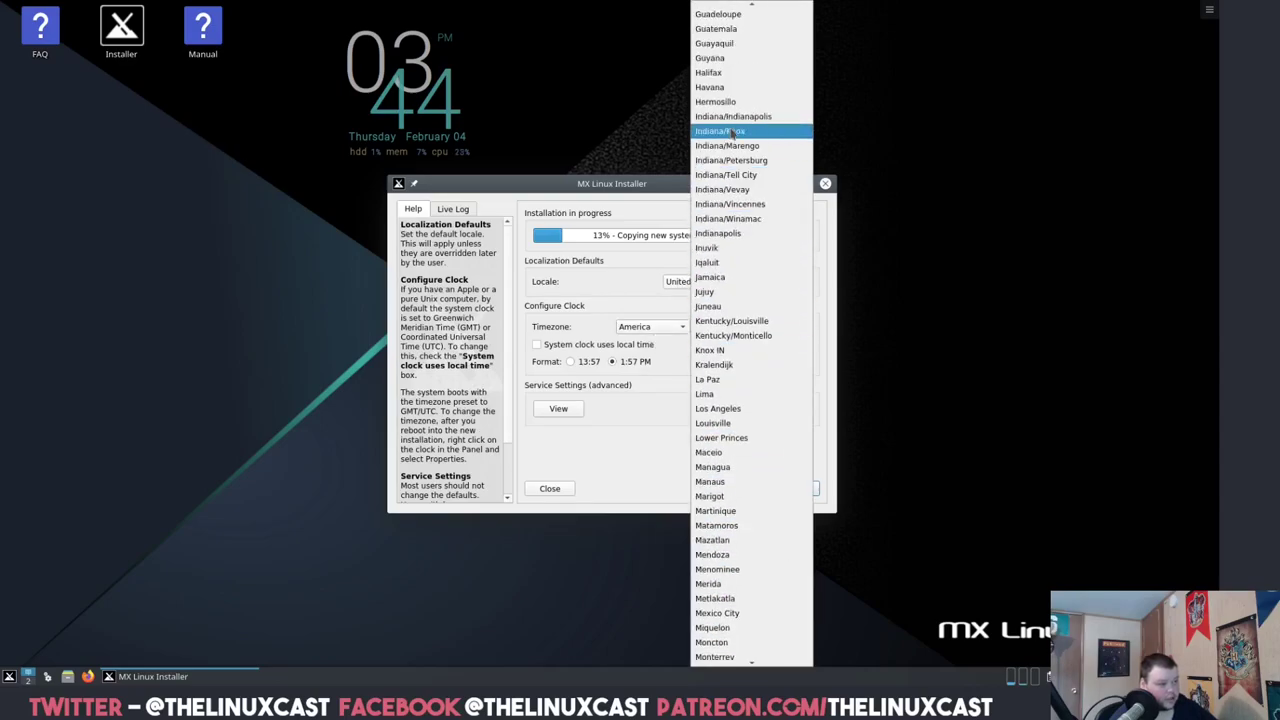
scroll(732, 133, up, 2)
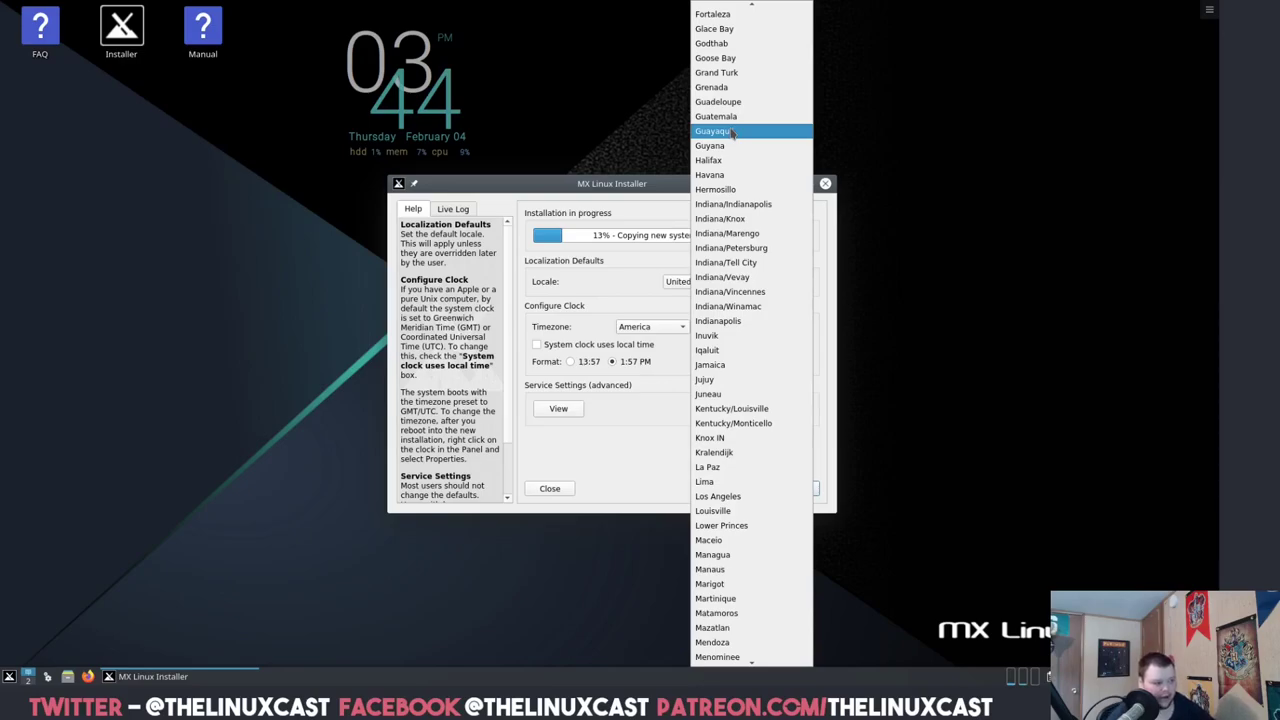
scroll(732, 133, up, 5)
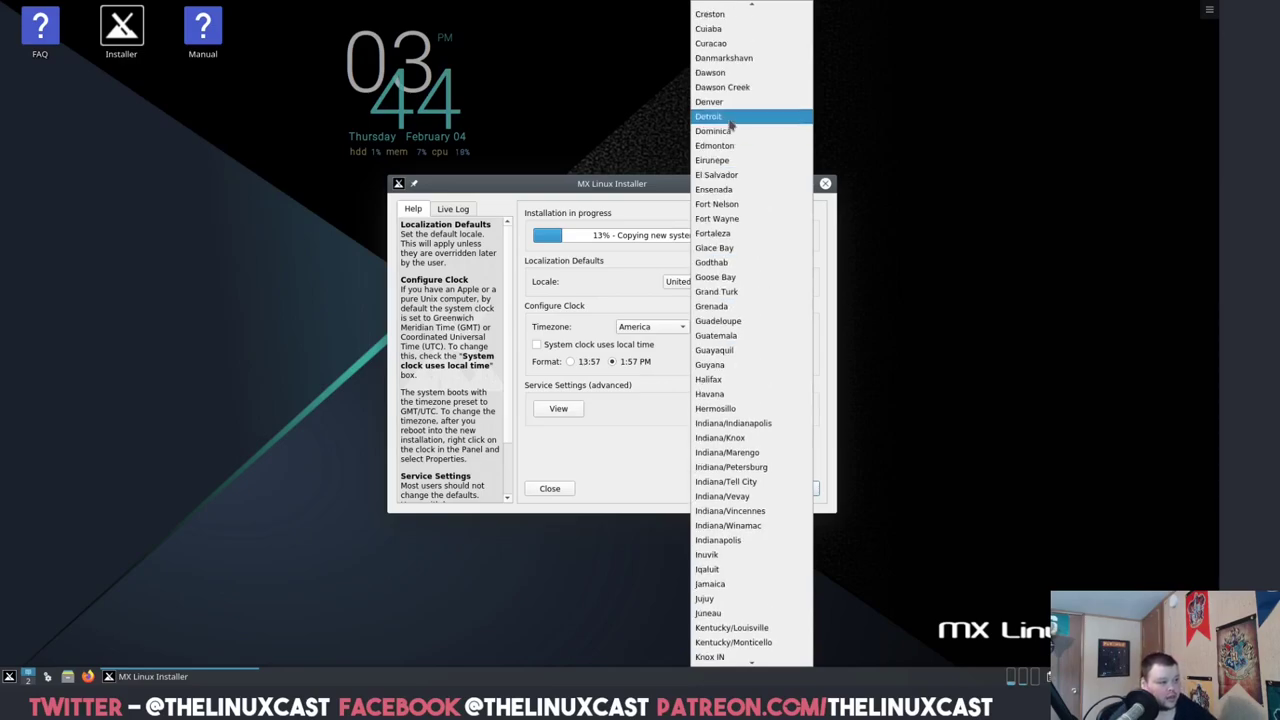
click(731, 117)
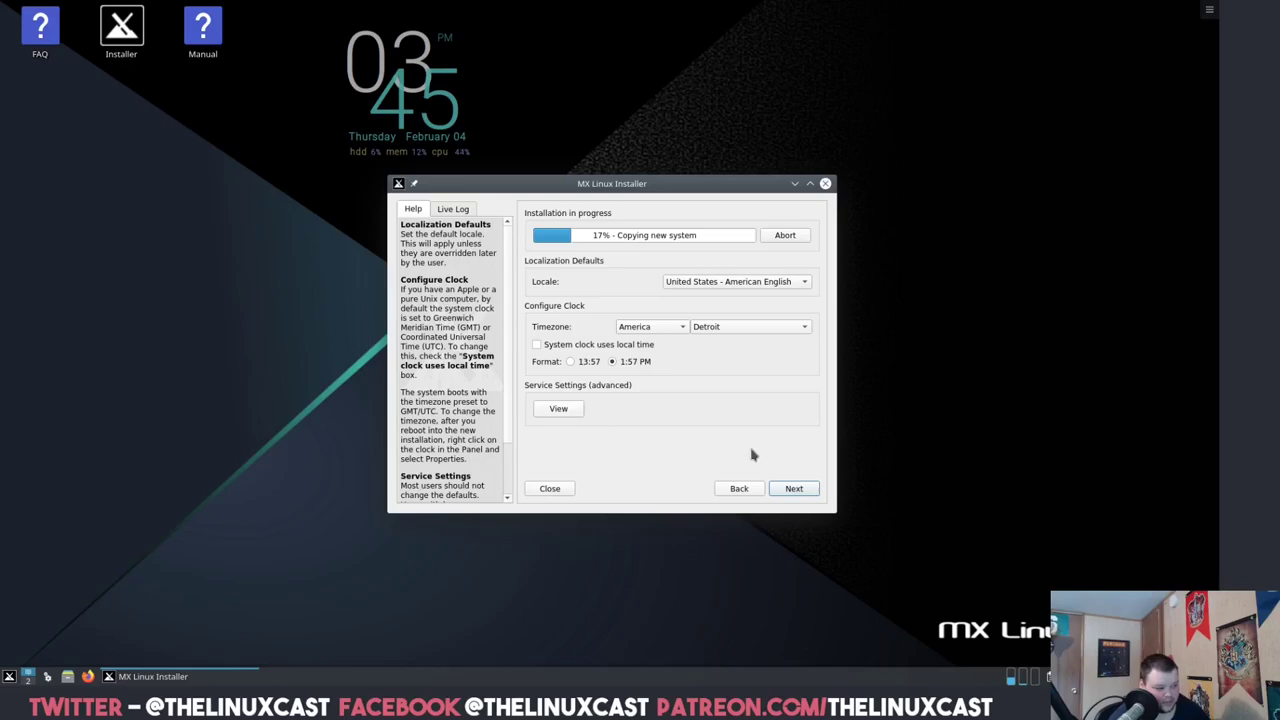
- Enter the user's full name as login name, plus the user and root passwords with confirmations
click(794, 489)
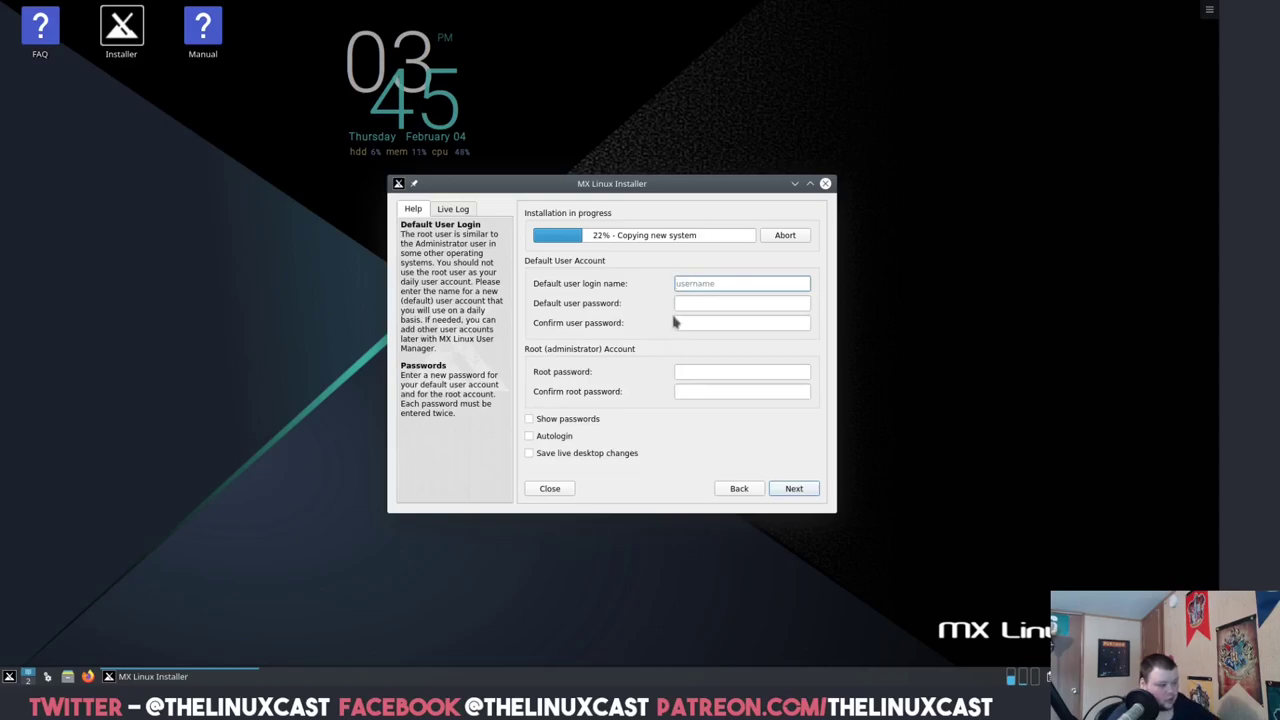
text(Matthew Weber)
key(Tab)
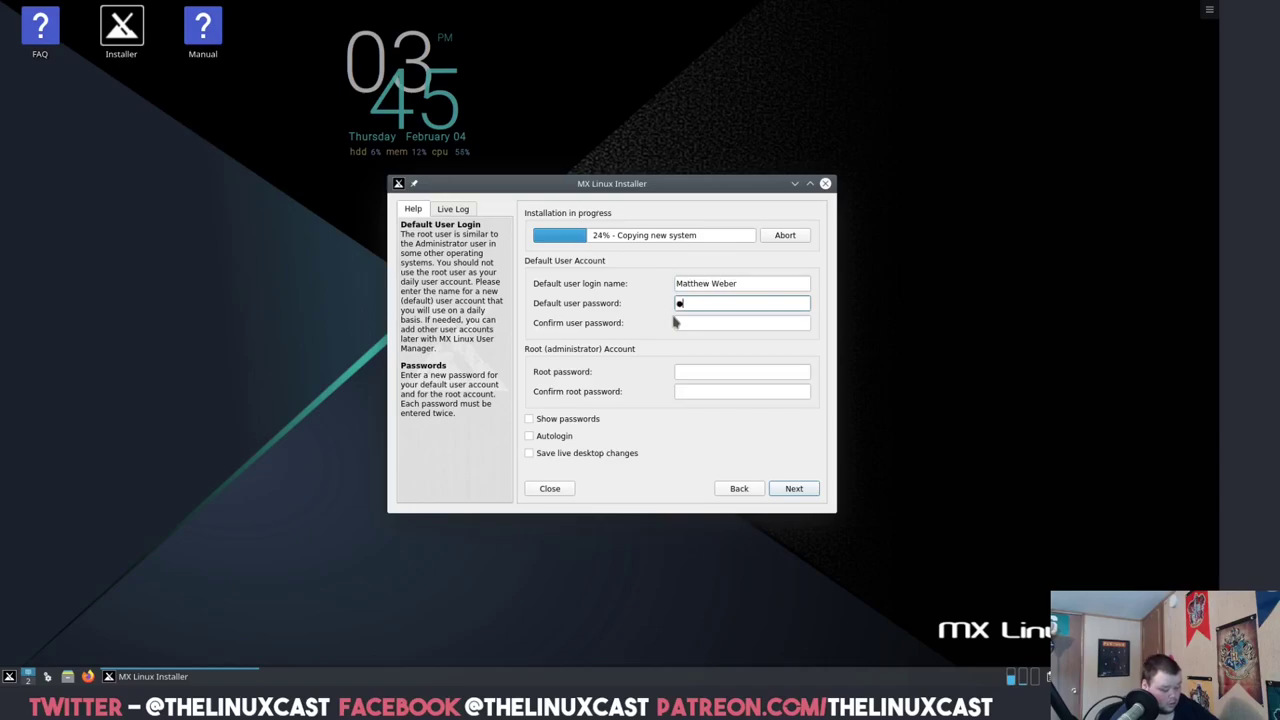
text(•••••••••••)
key(Tab)
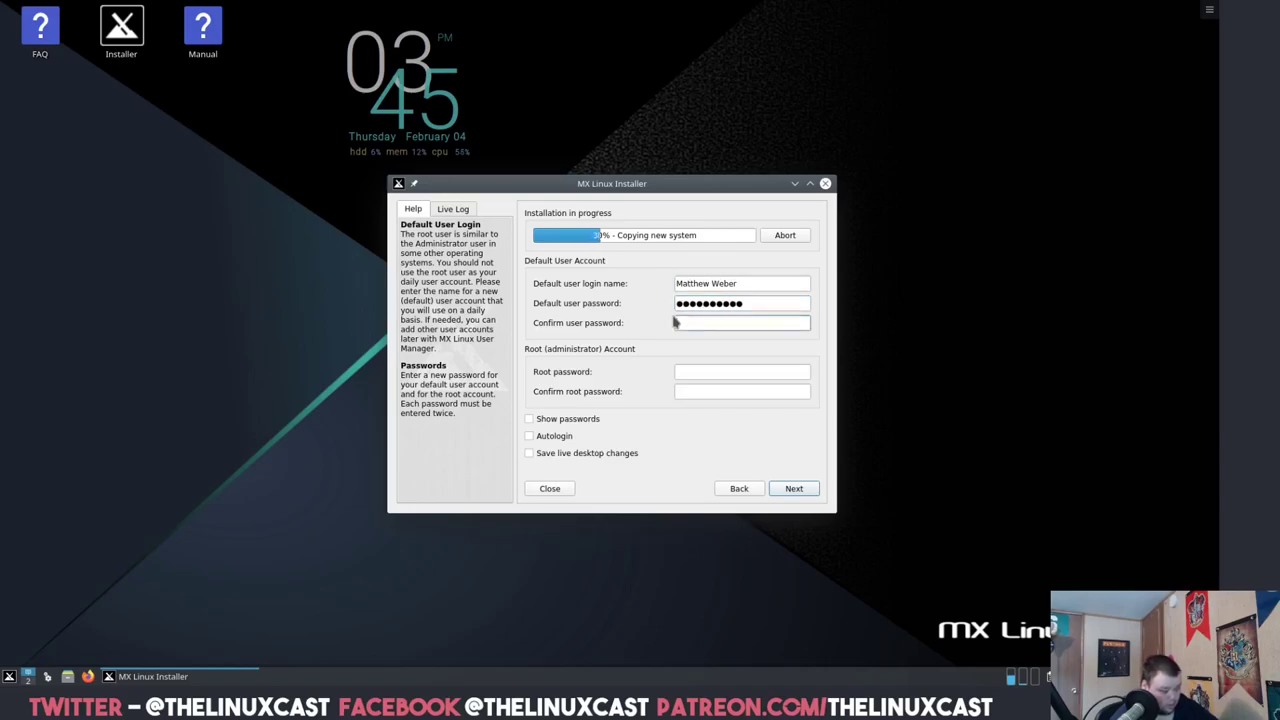
text(•••••••••••)
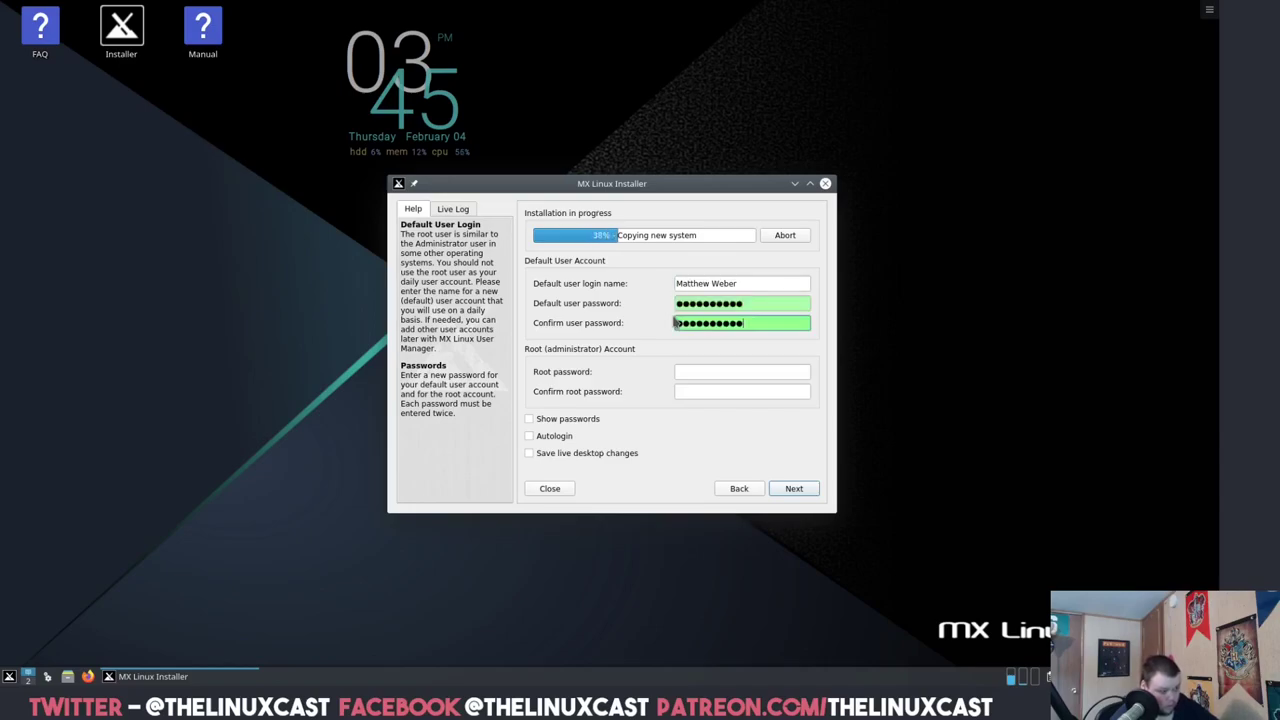
key(Tab)
text(•••••••••••)
key(Tab)
text(••)
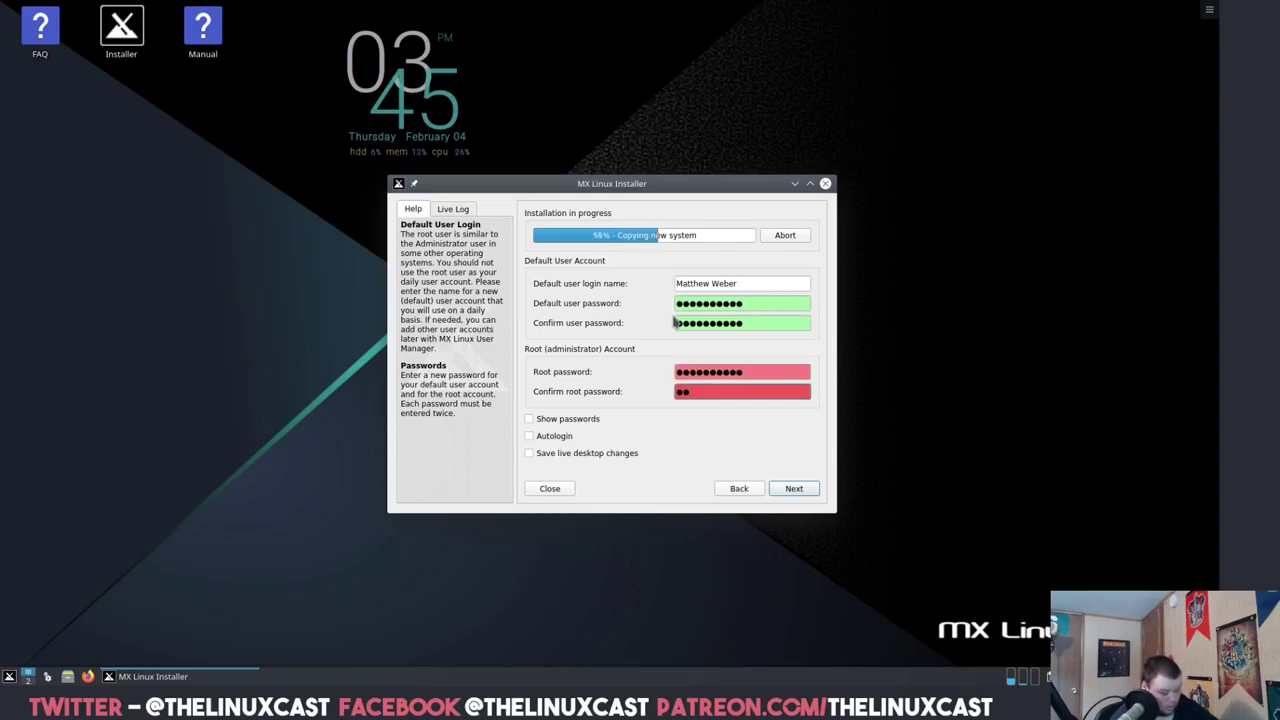
text(•••••••••)
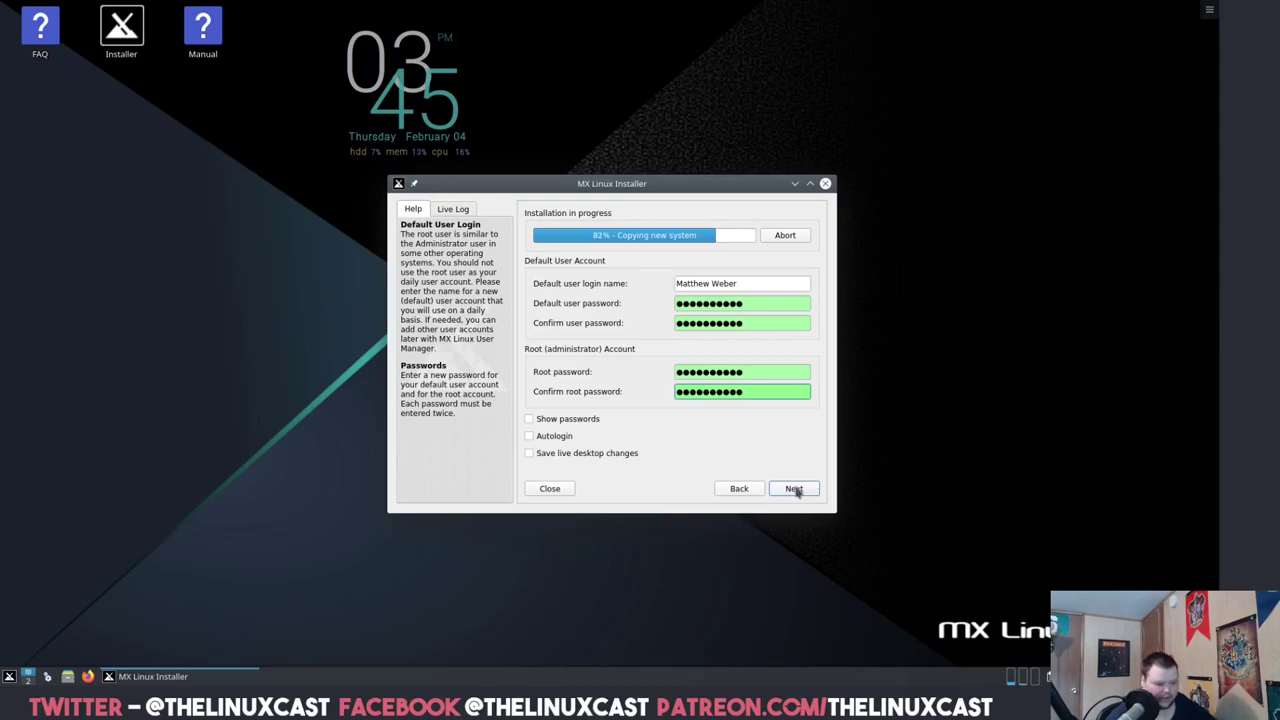
- After the invalid-name error, replace the login name with a space-free one
click(794, 488)
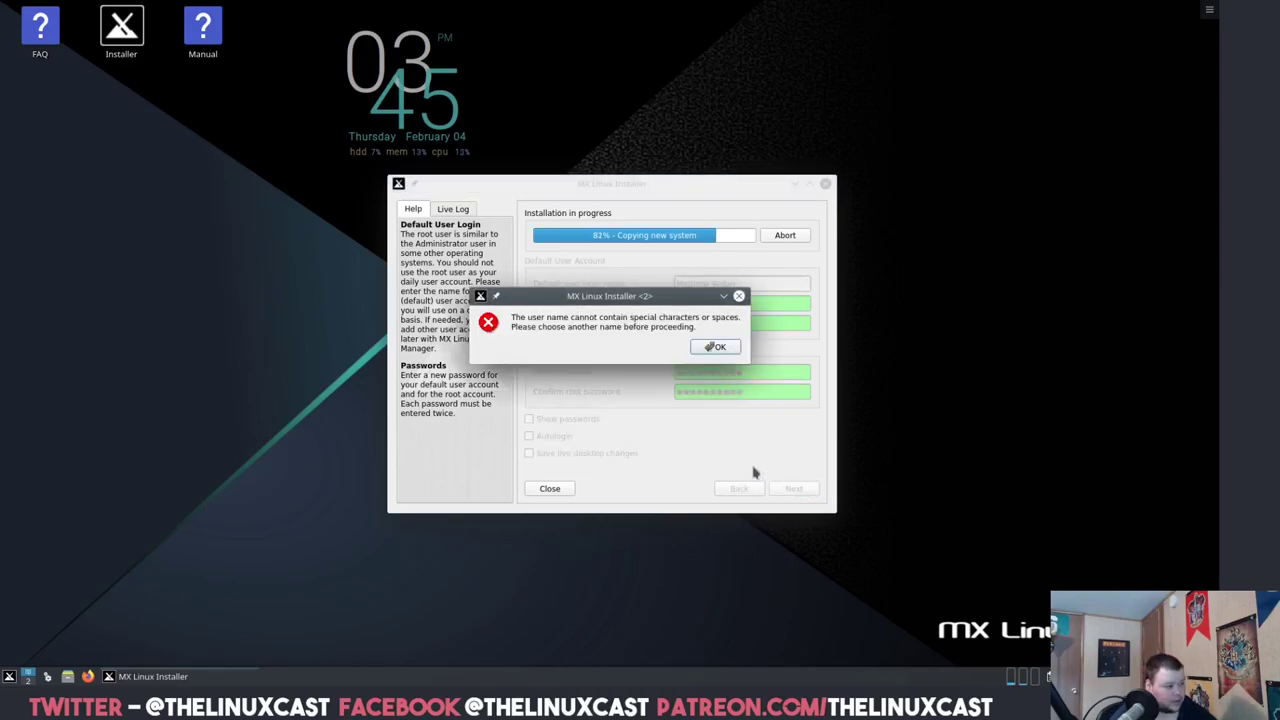
click(713, 347)
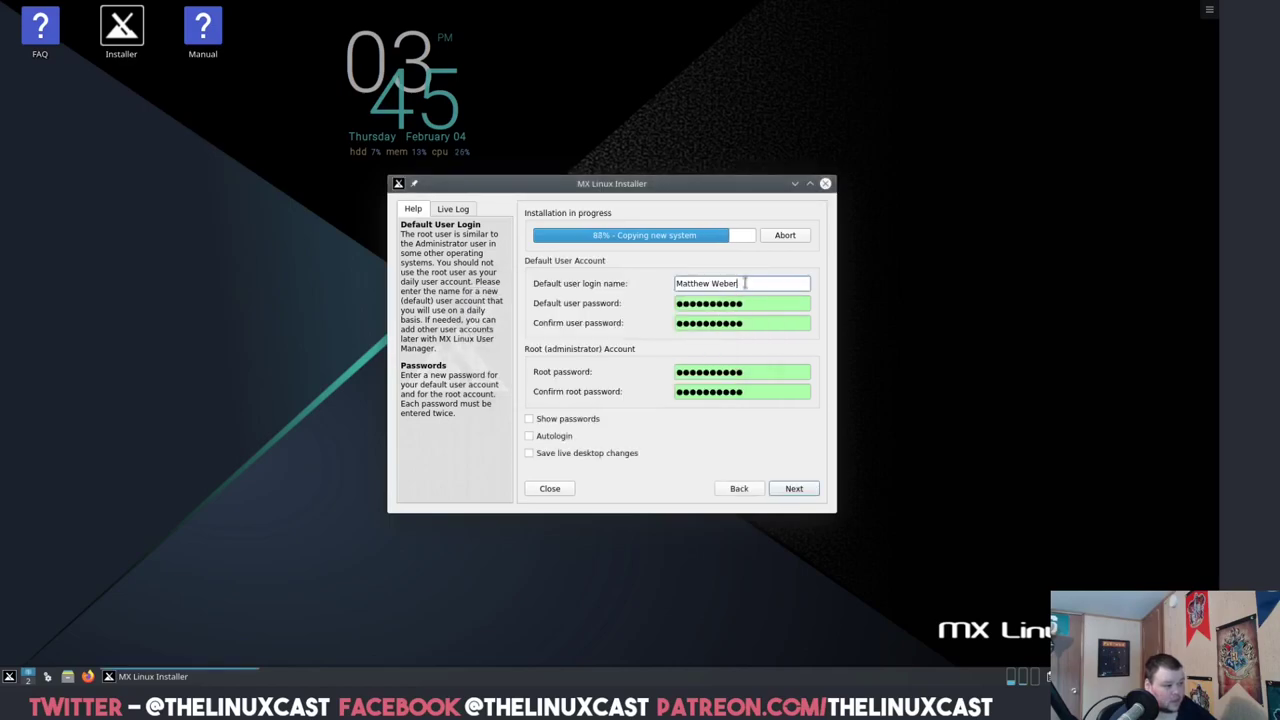
drag(746, 284, 650, 278)
text(drmdub)
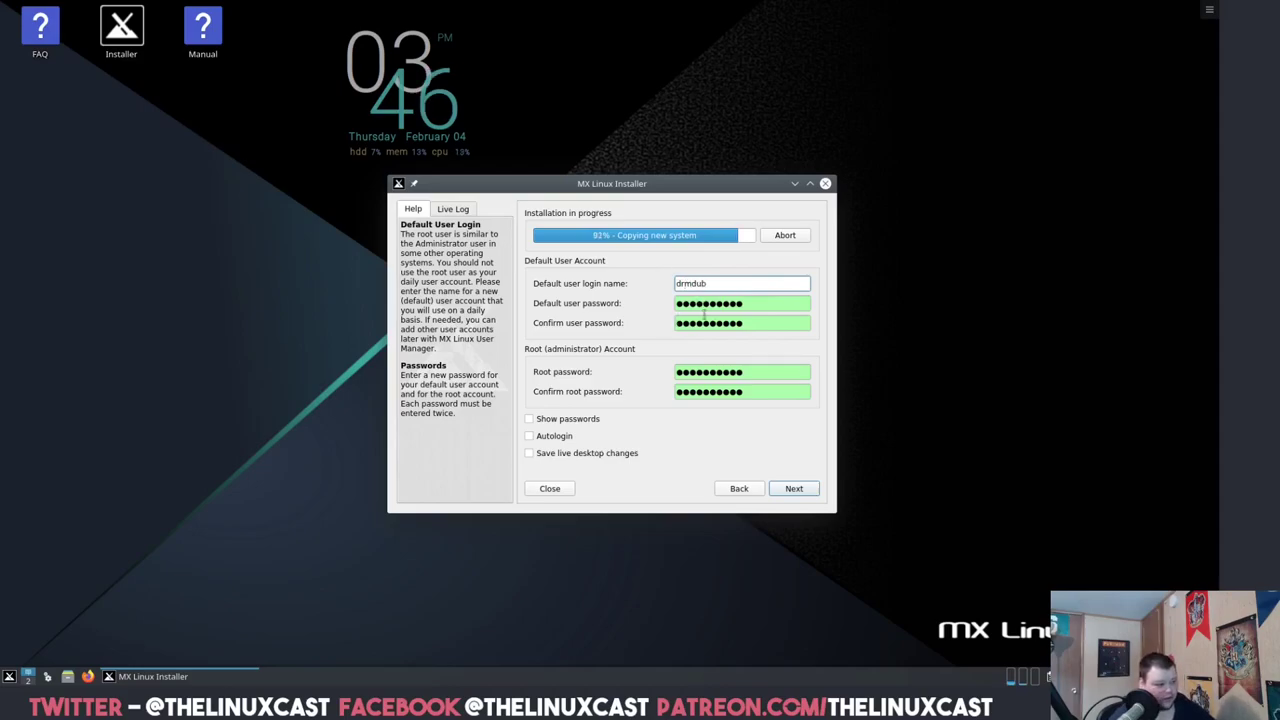
- Finish the installation with Automatically reboot turned off
click(793, 494)
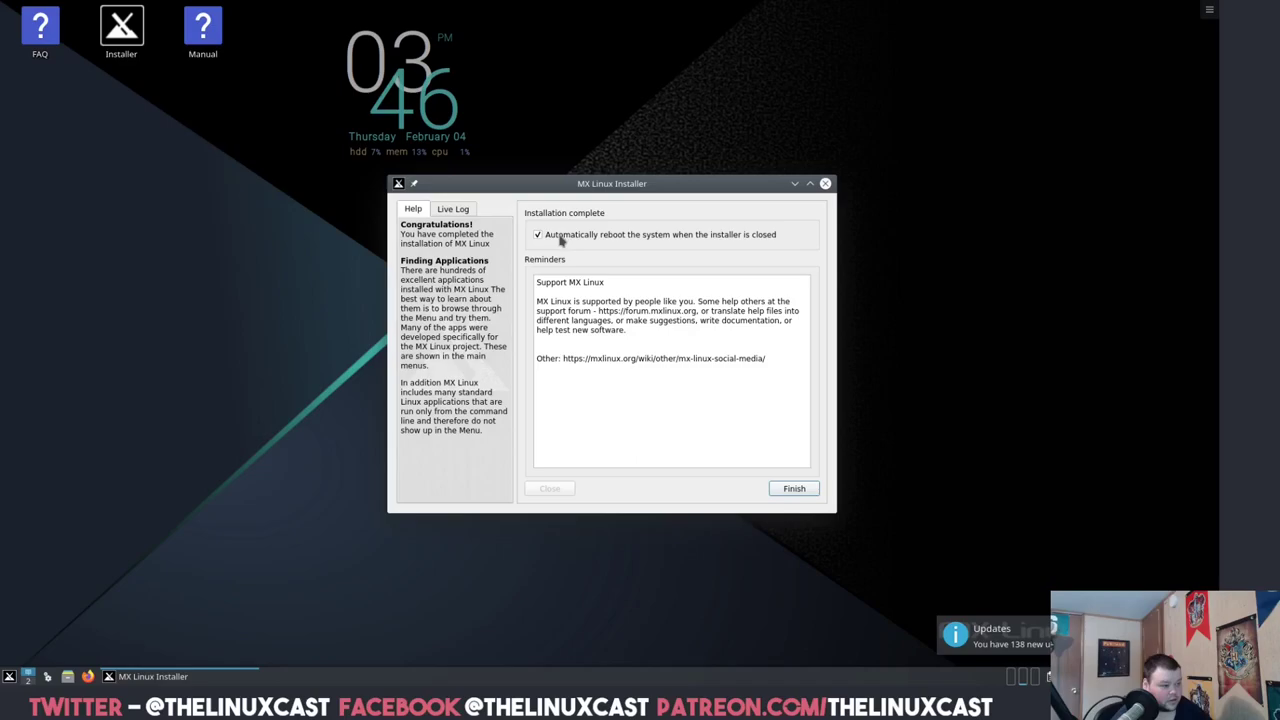
click(539, 236)
click(794, 488)
click(7, 682)
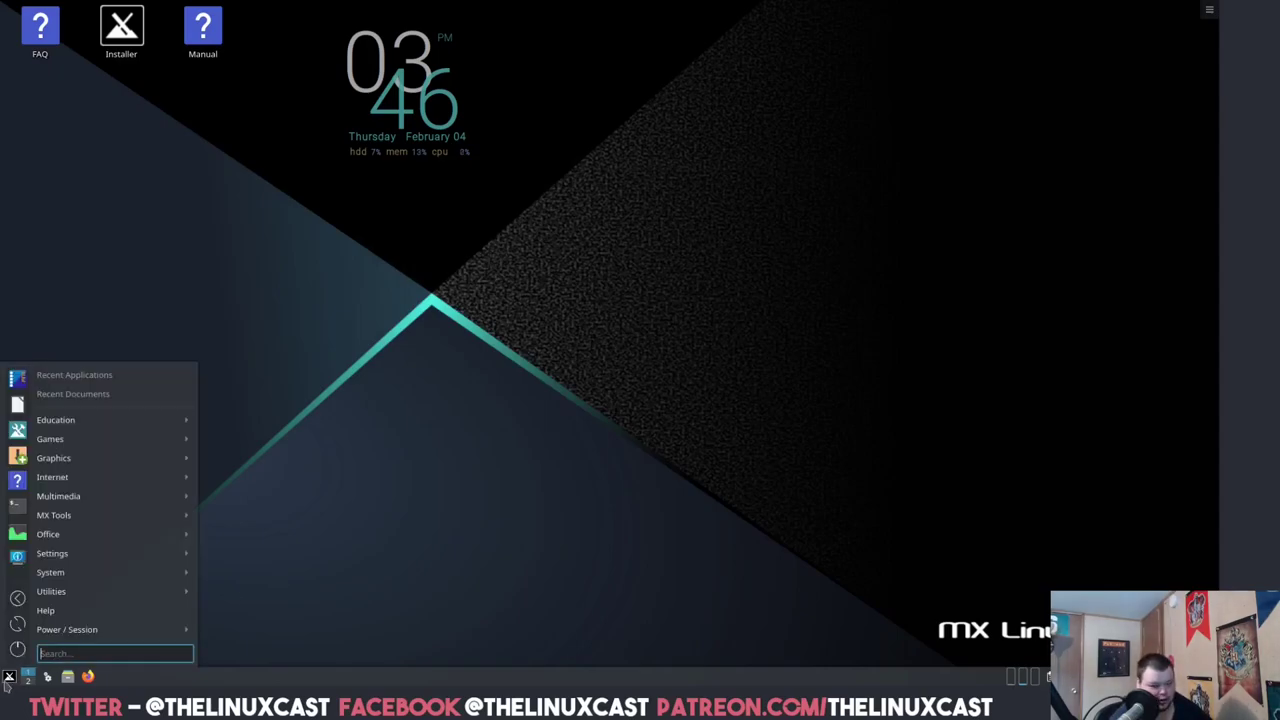
key(Escape)
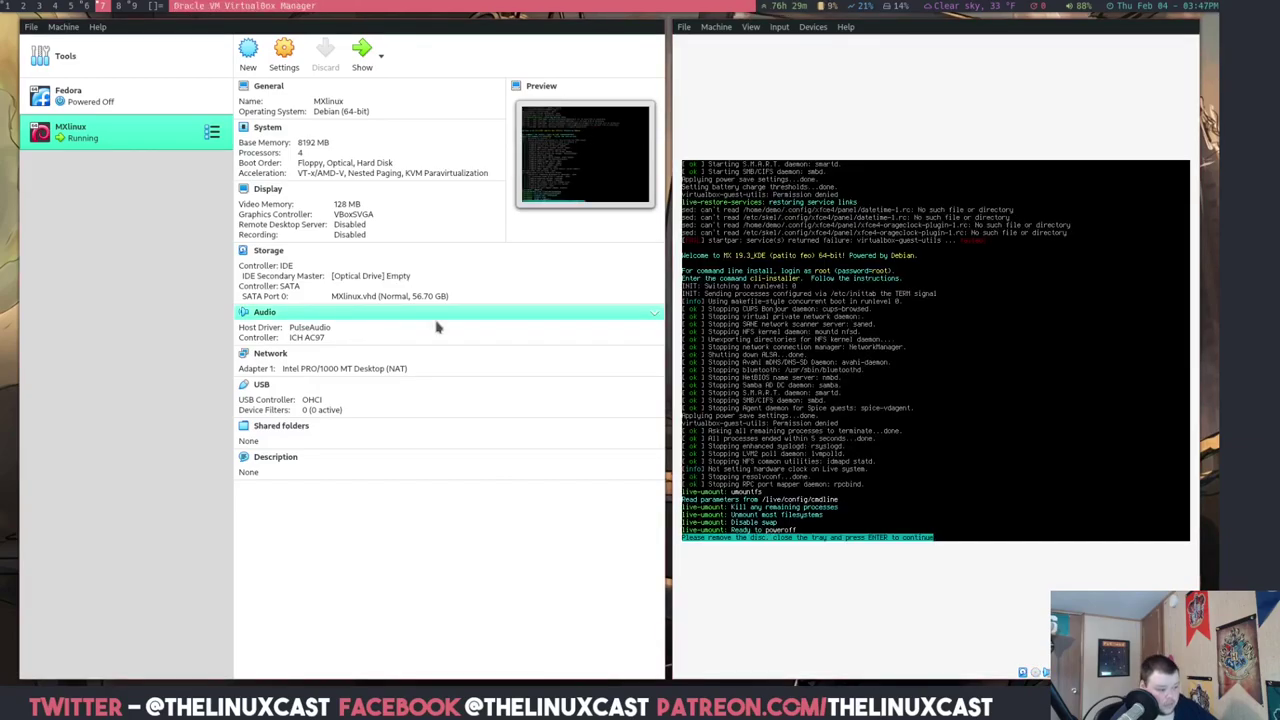
- Power off the running MXlinux virtual machine
click(684, 27)
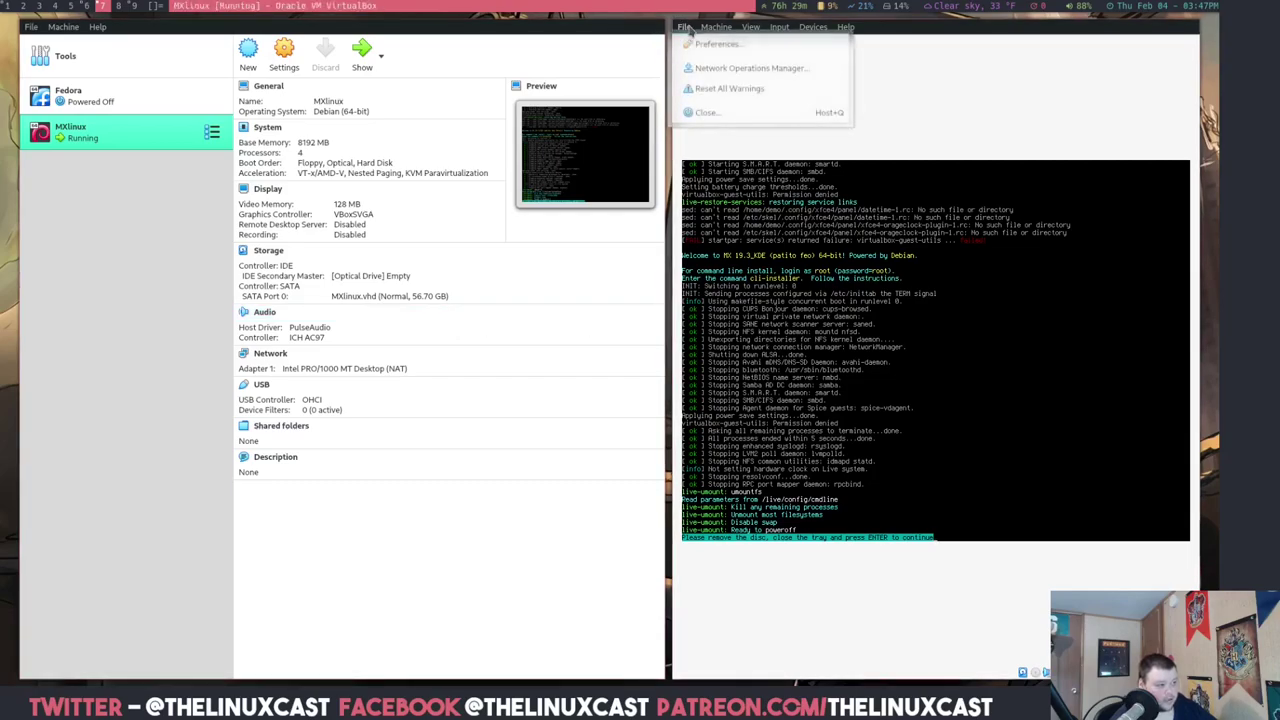
click(745, 113)
click(572, 358)
click(550, 379)
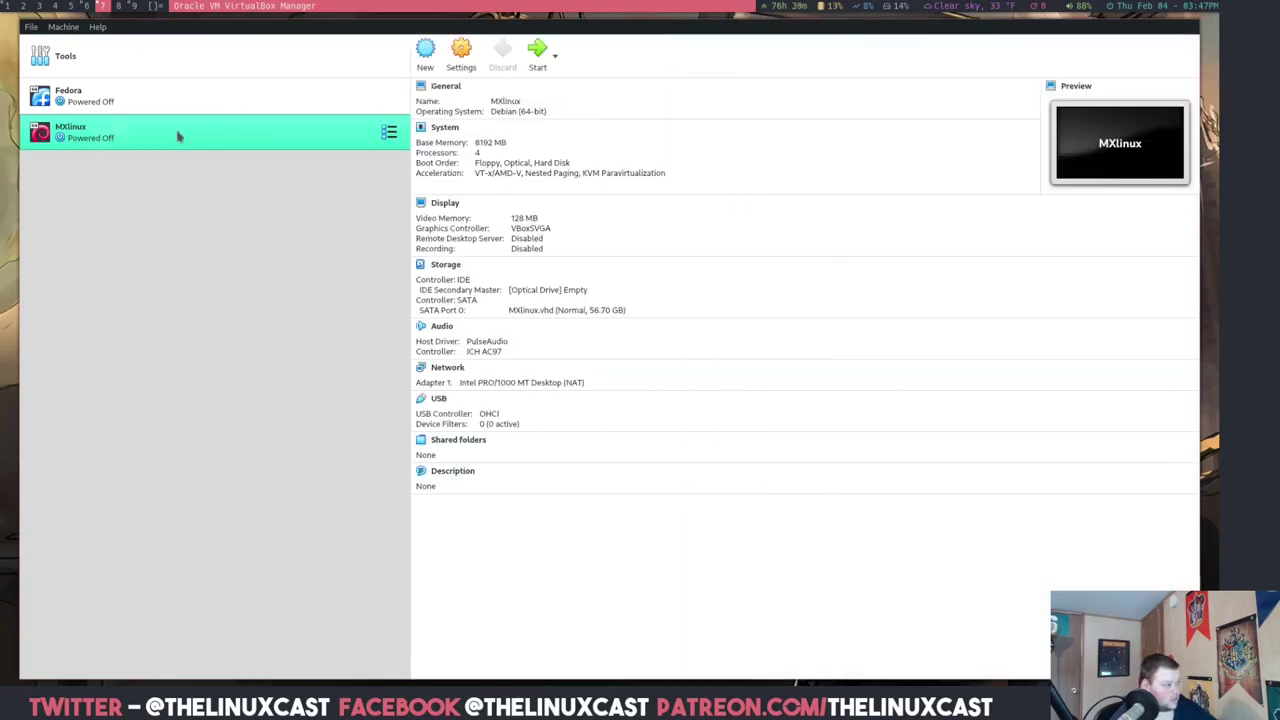
- Confirm the MXlinux VM's IDE optical drive shows Empty in Storage settings, then click OK
right_click(177, 130)
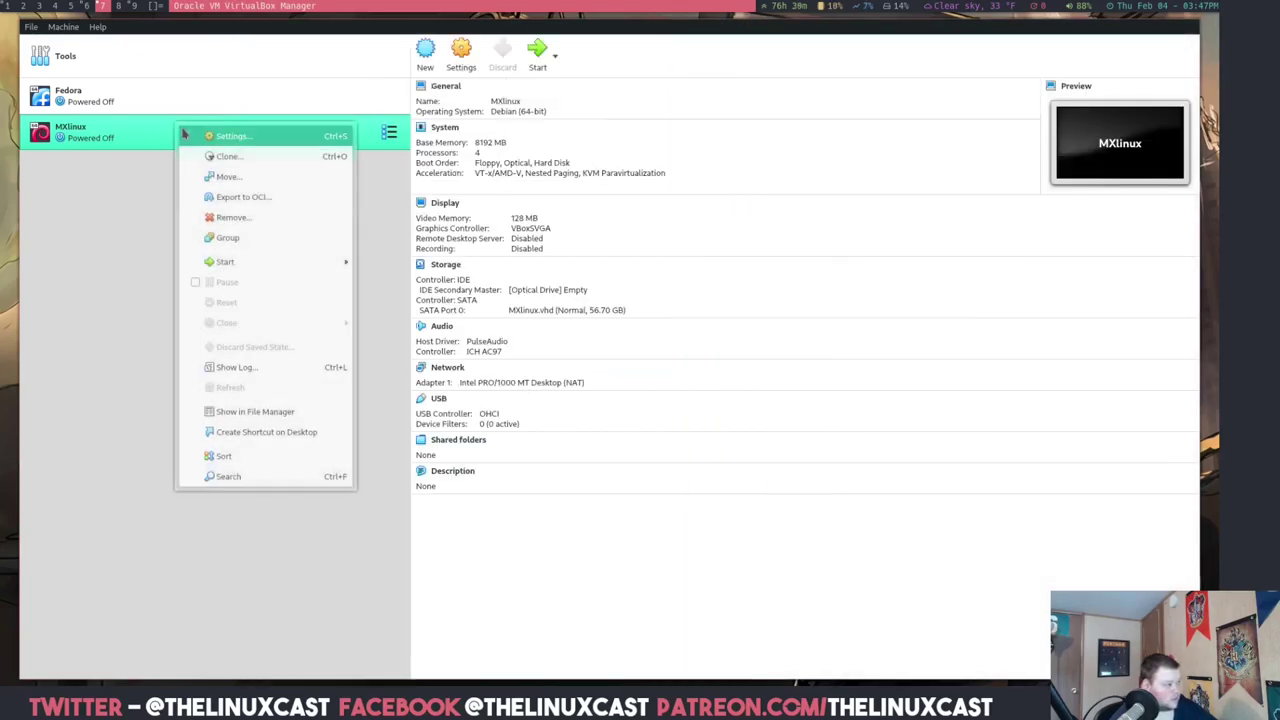
click(256, 139)
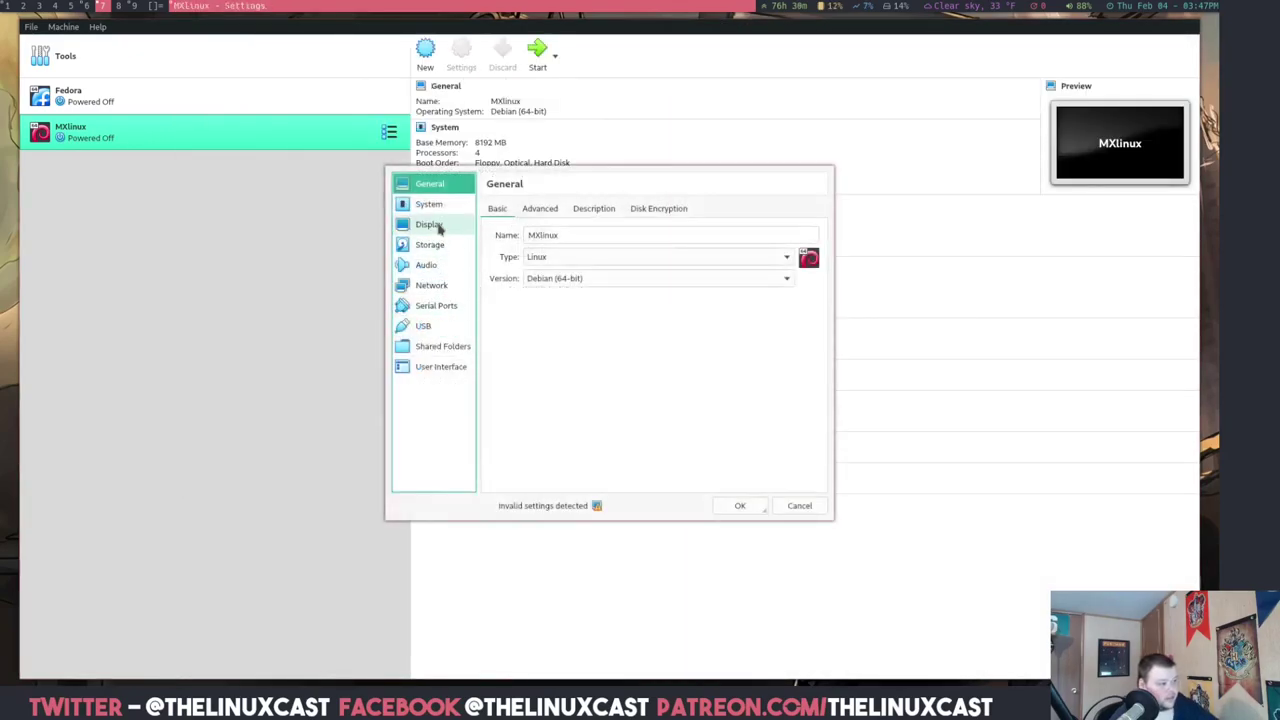
click(430, 244)
click(559, 241)
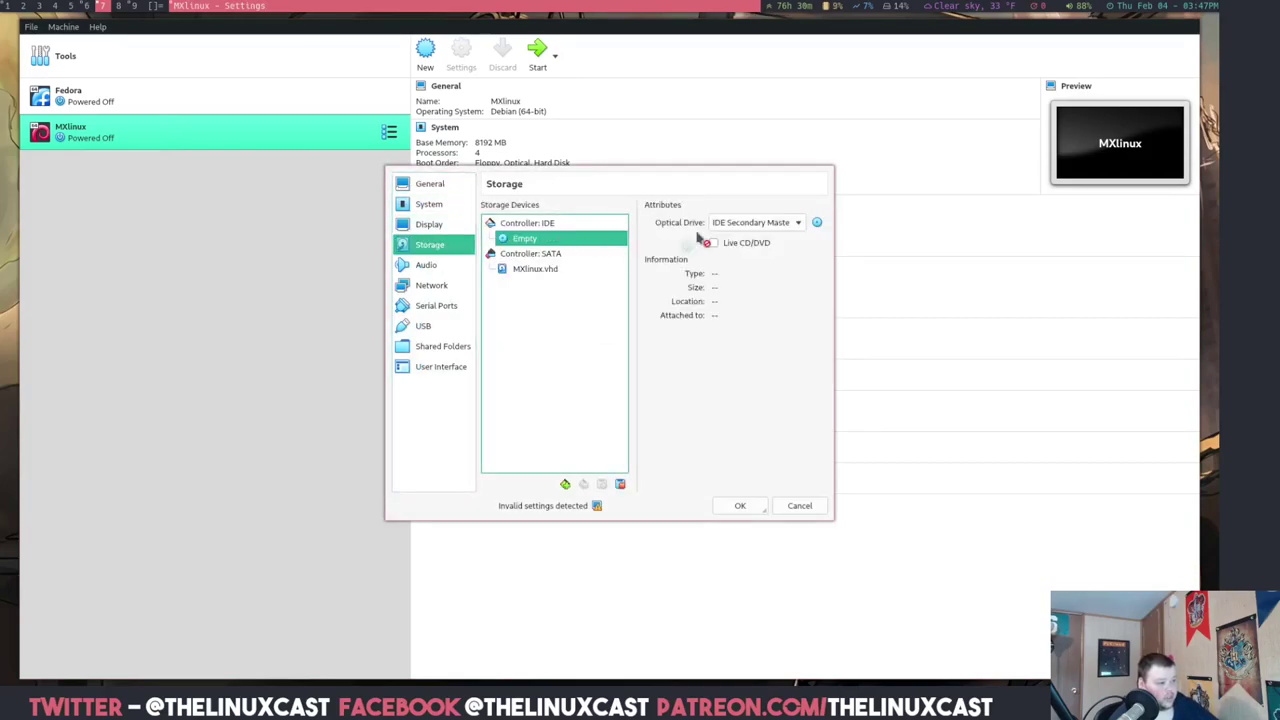
click(748, 510)
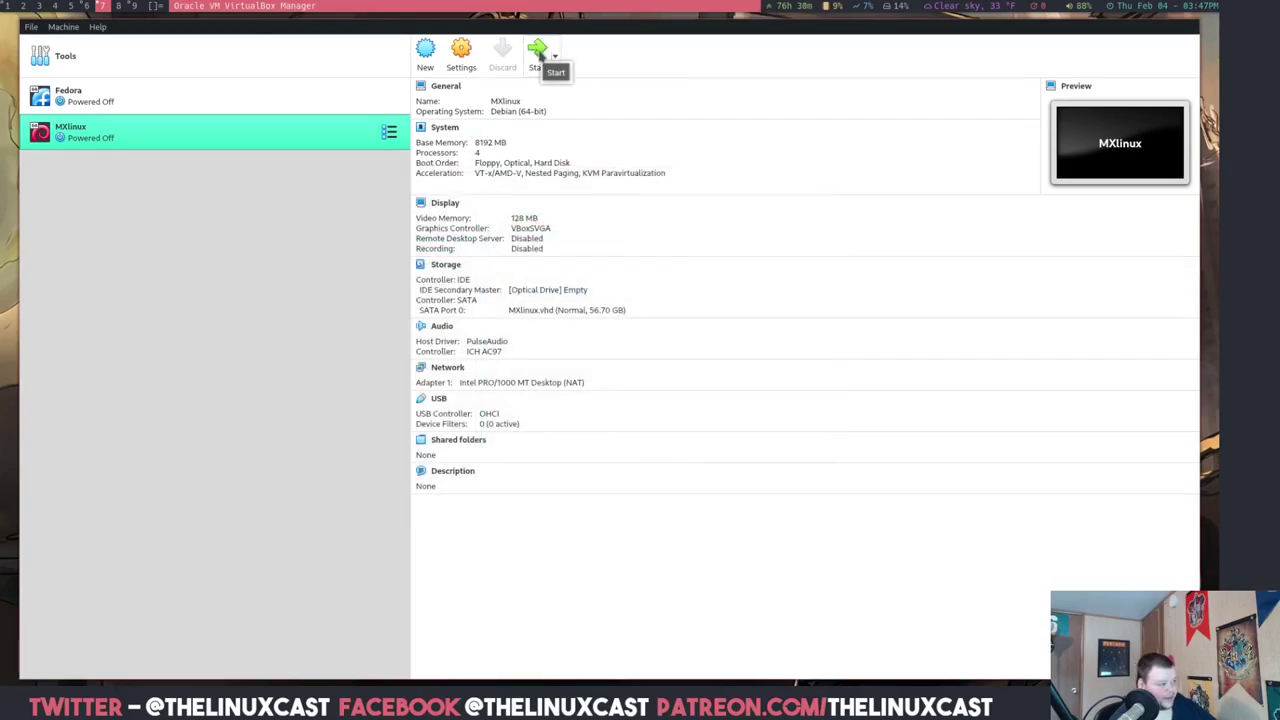
- Start the MXlinux VM and switch it to full screen so it boots to the login screen
click(538, 52)
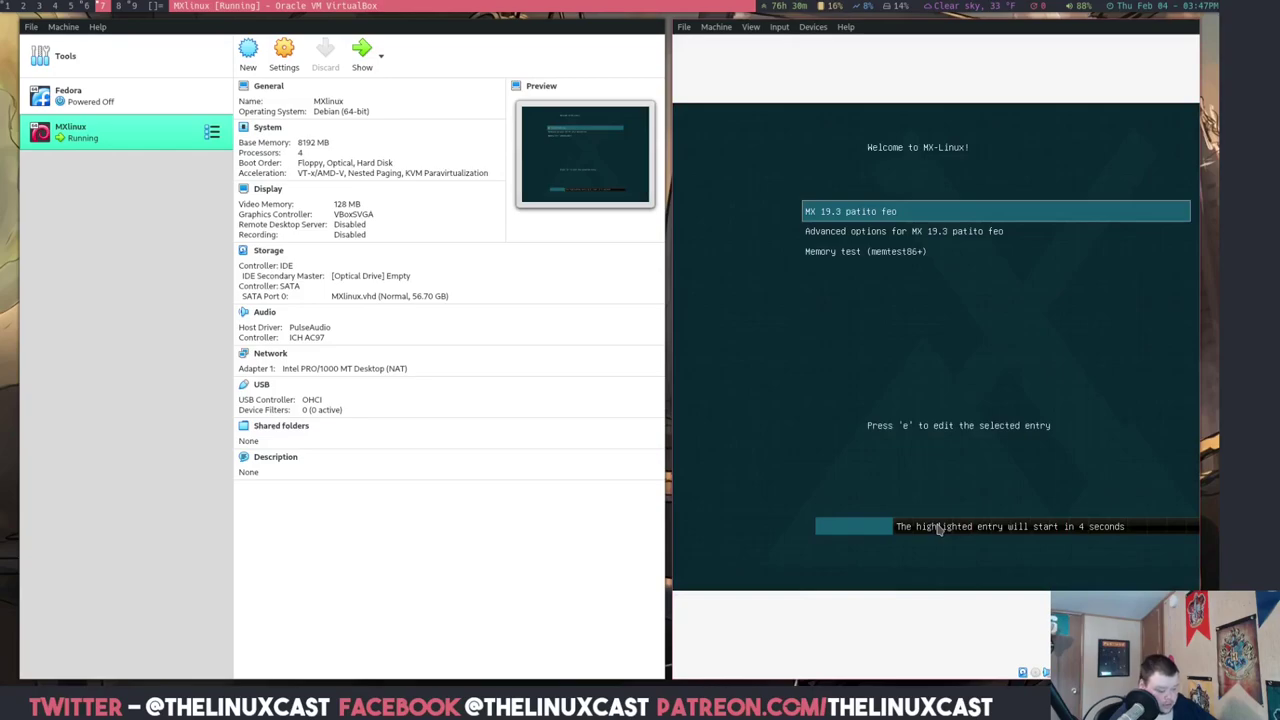
key(ctrl+f)
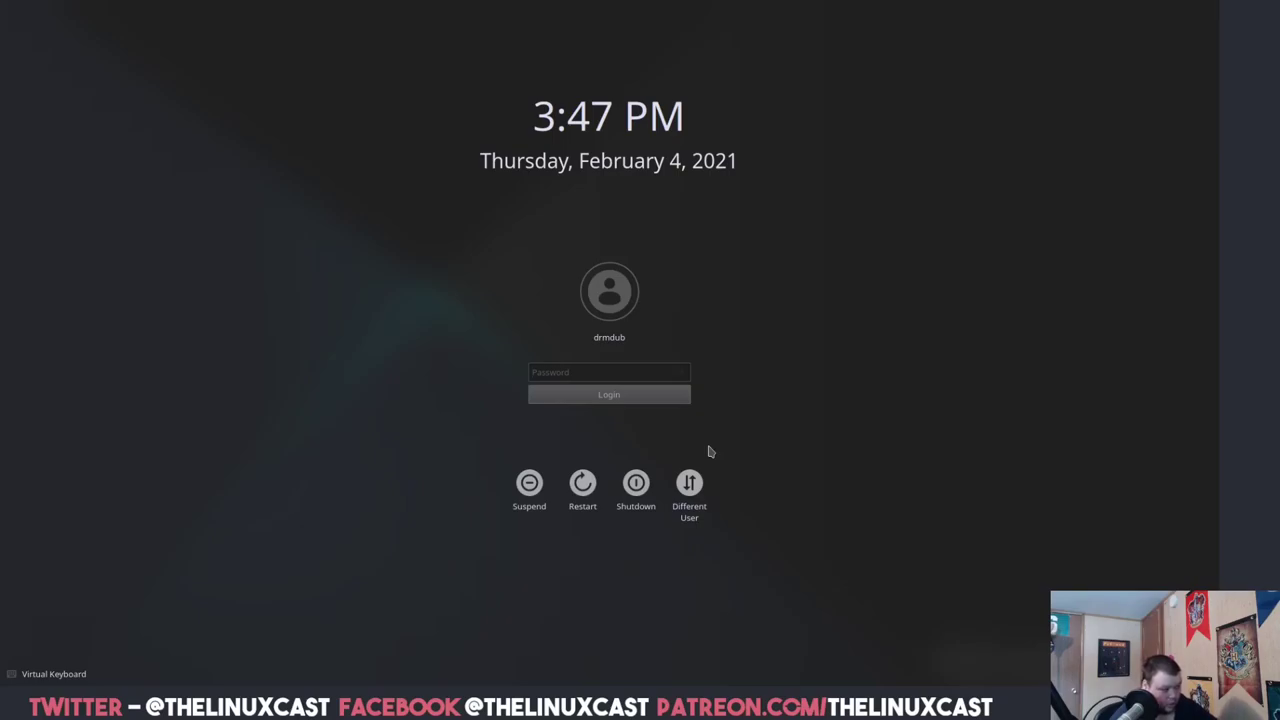
- Enter the user account password at the SDDM login screen and log in
text(papassword)
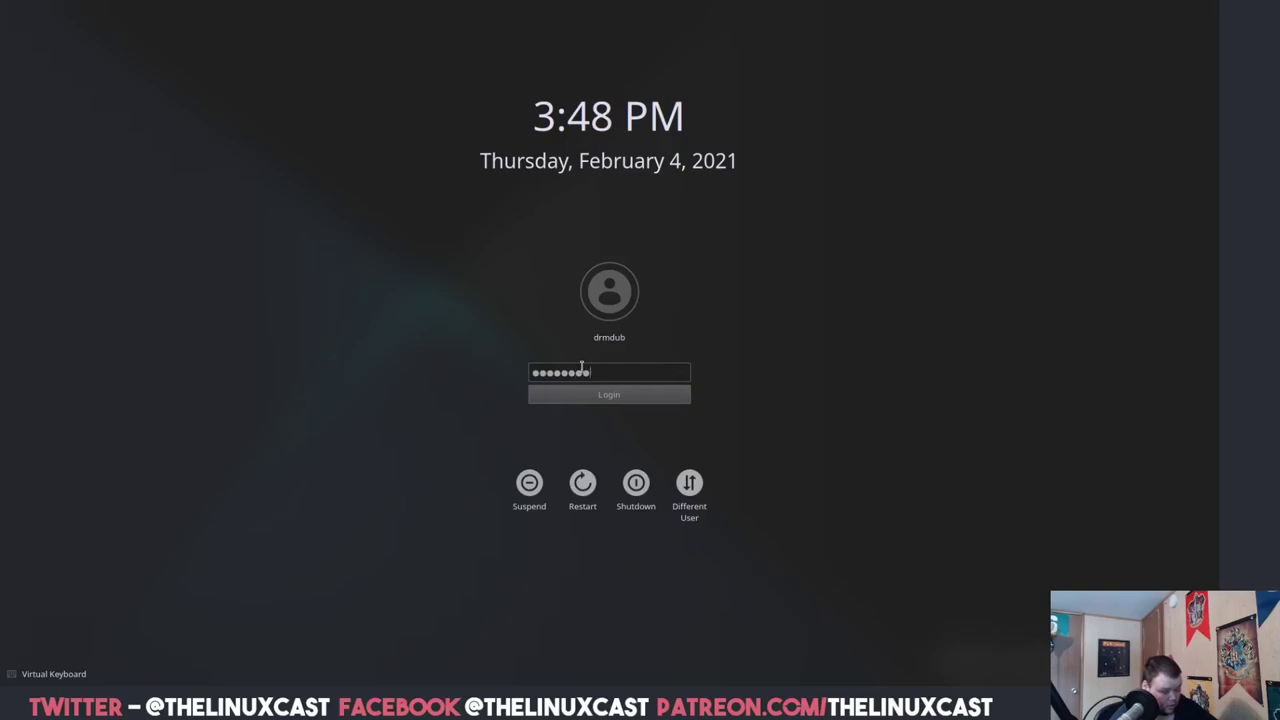
key(Return)
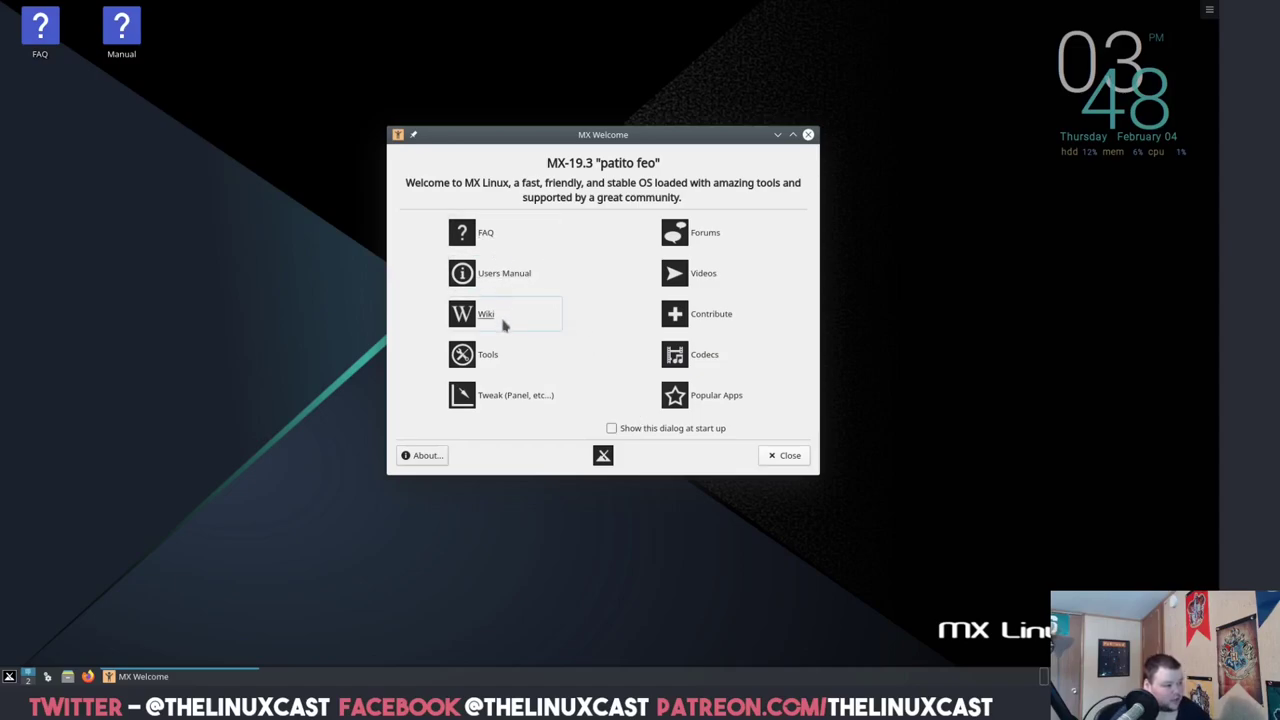
- Move the panel to Top in MX Tweak and apply it, briefly viewing the user manual
click(527, 398)
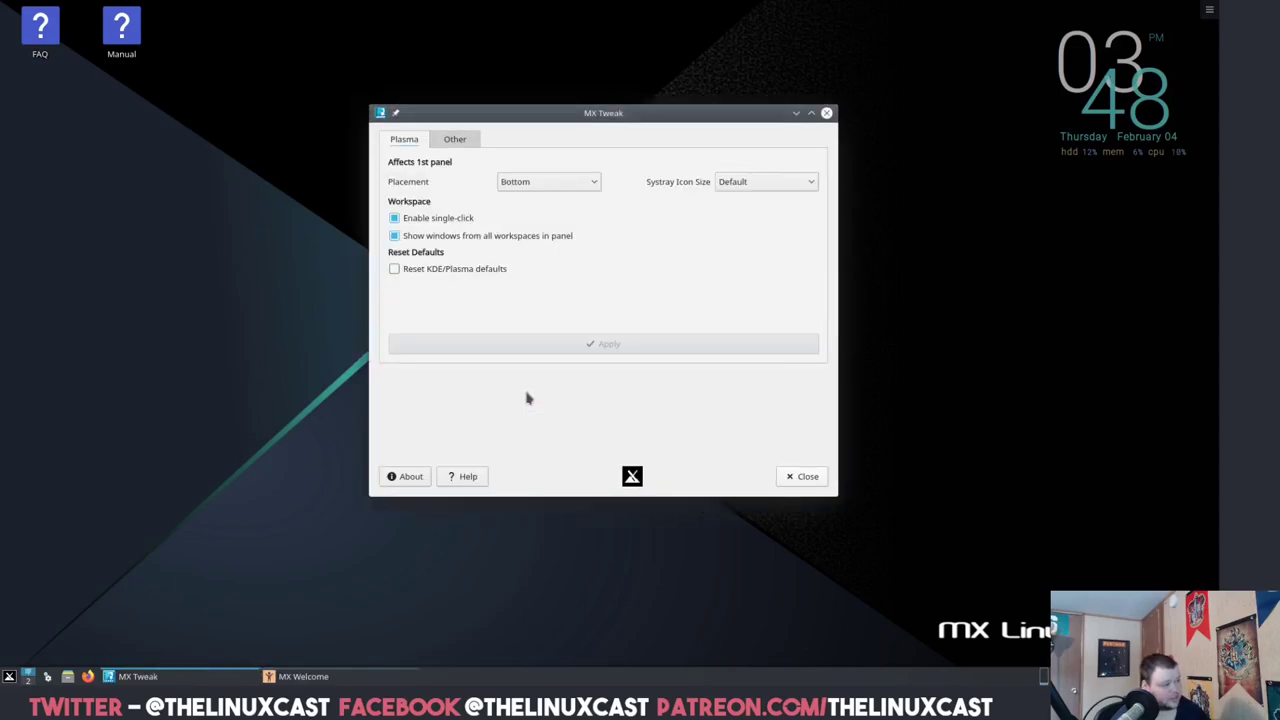
click(556, 184)
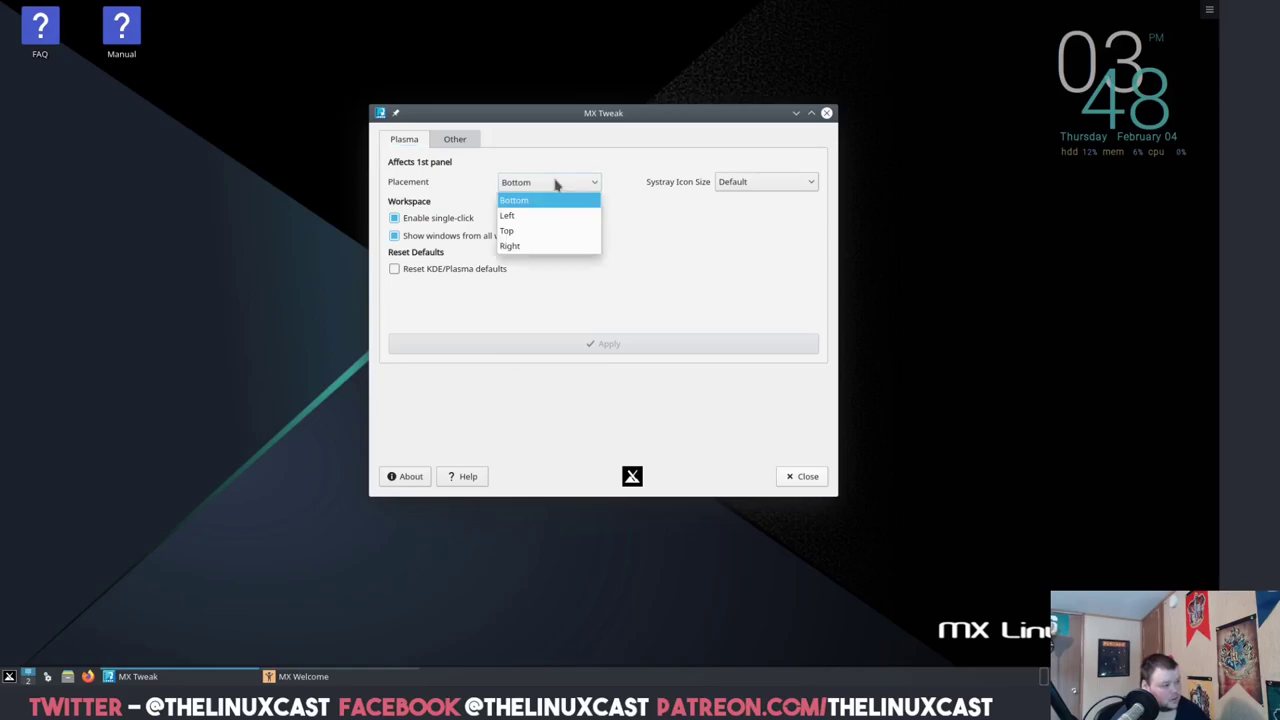
click(536, 234)
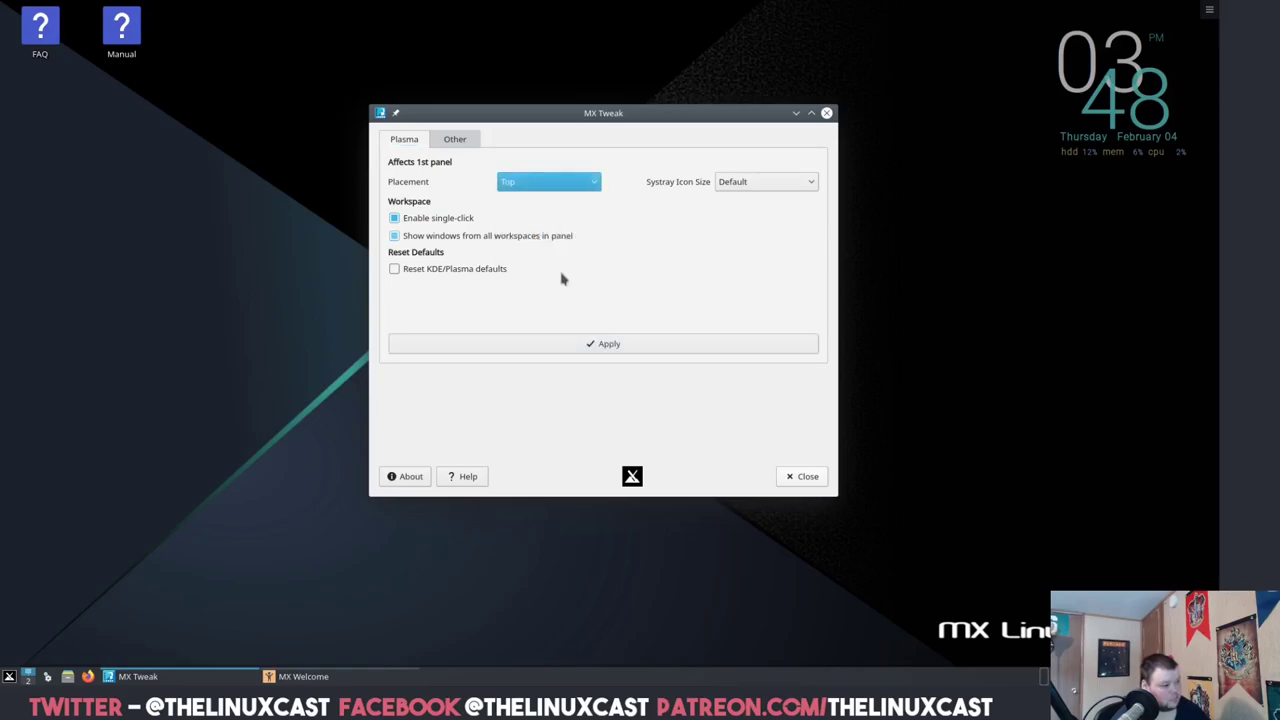
click(595, 345)
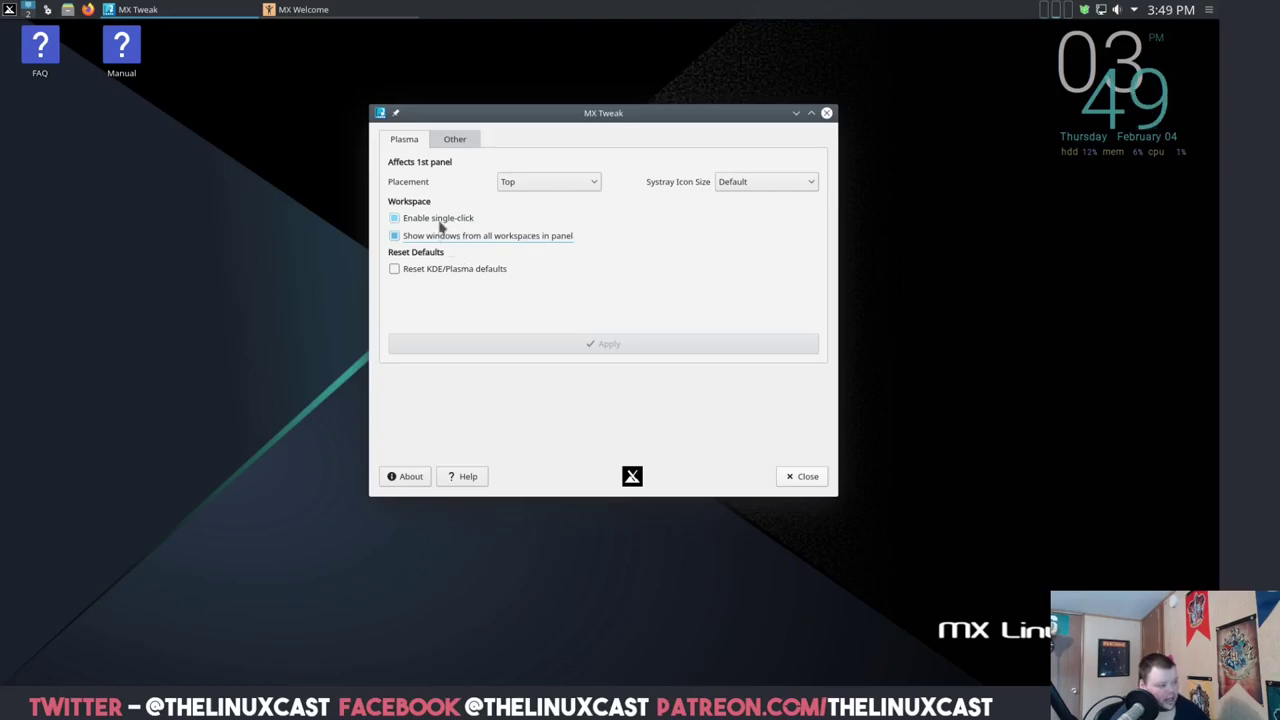
click(161, 121)
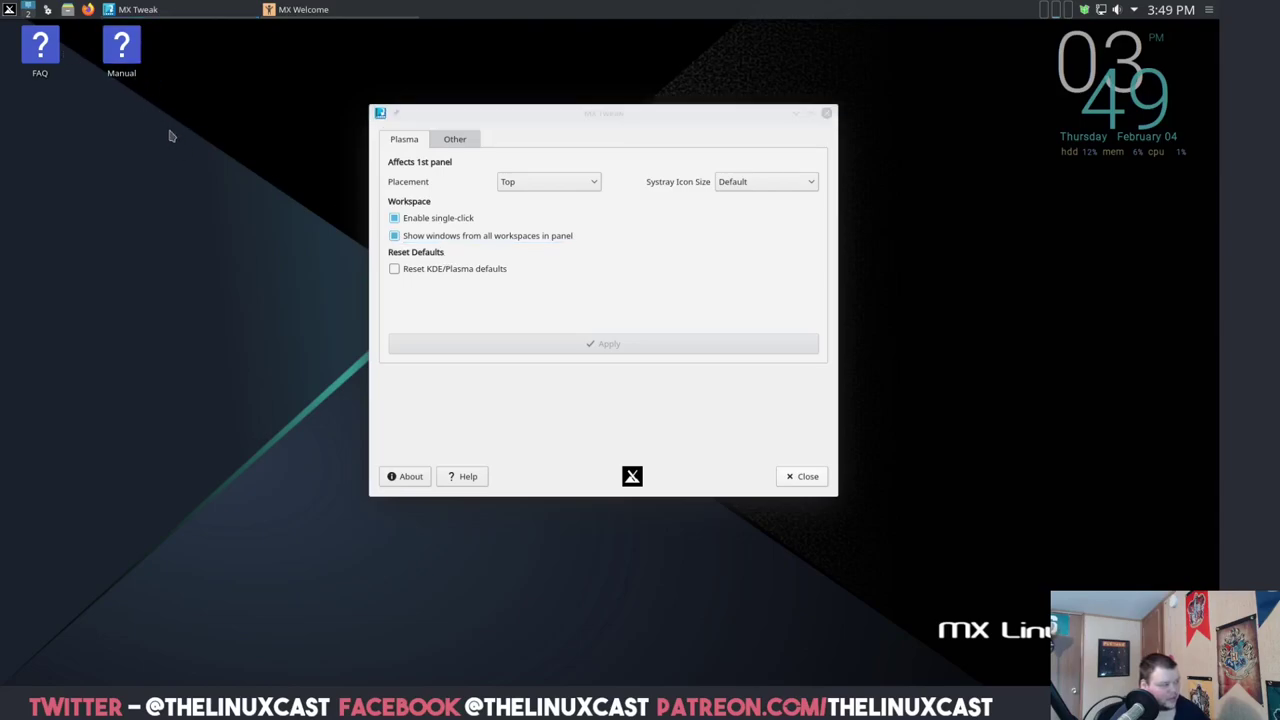
click(125, 50)
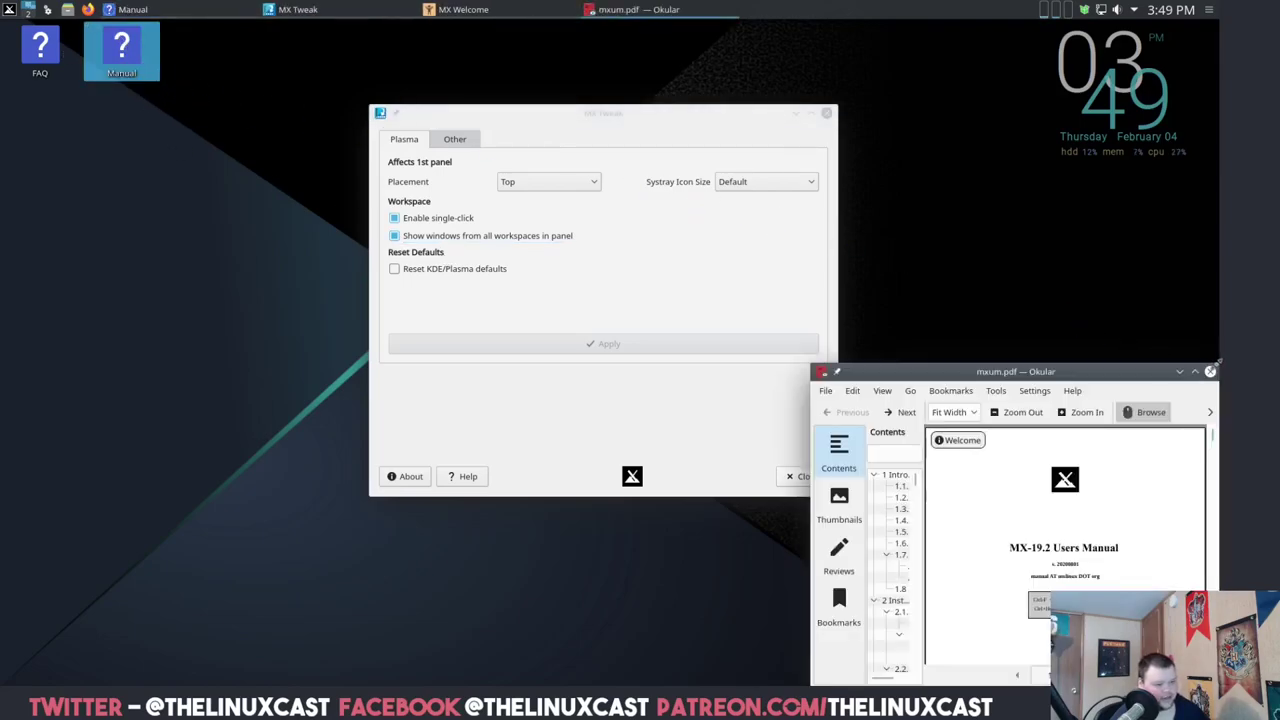
click(1210, 371)
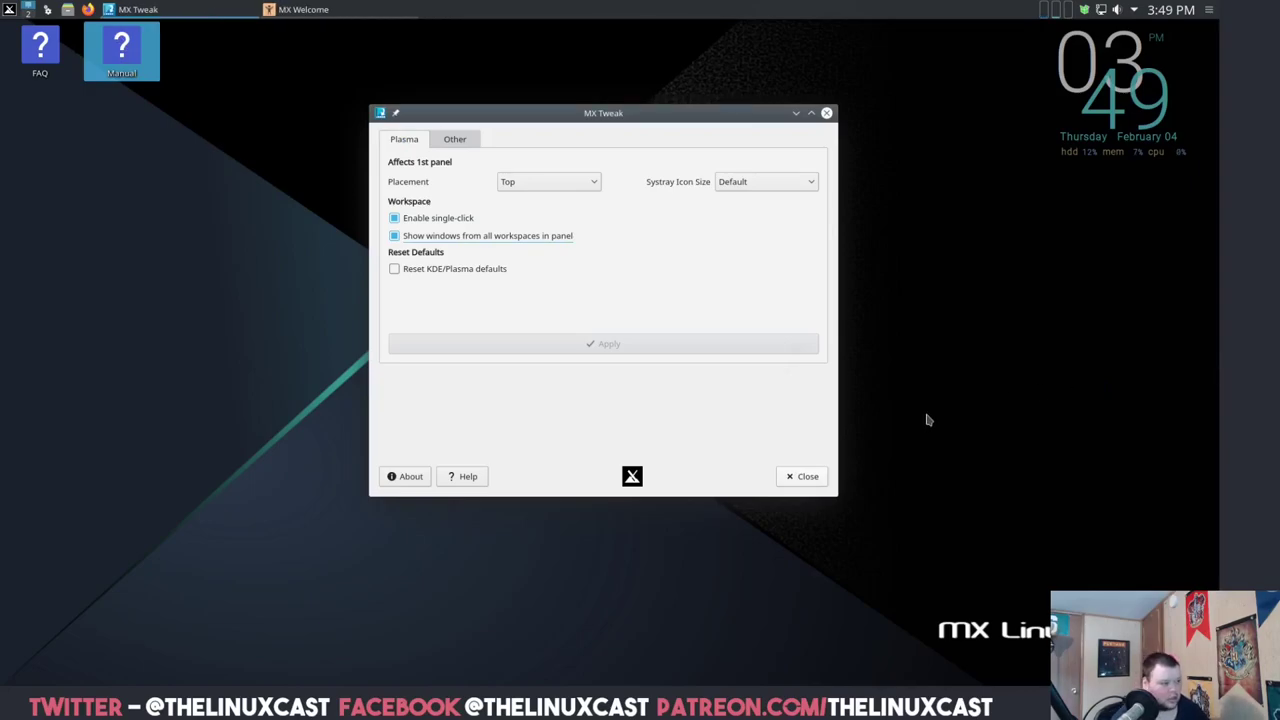
- Set system tray icons to Small, turn on the kernel sandbox option, and close MX Tweak
click(741, 185)
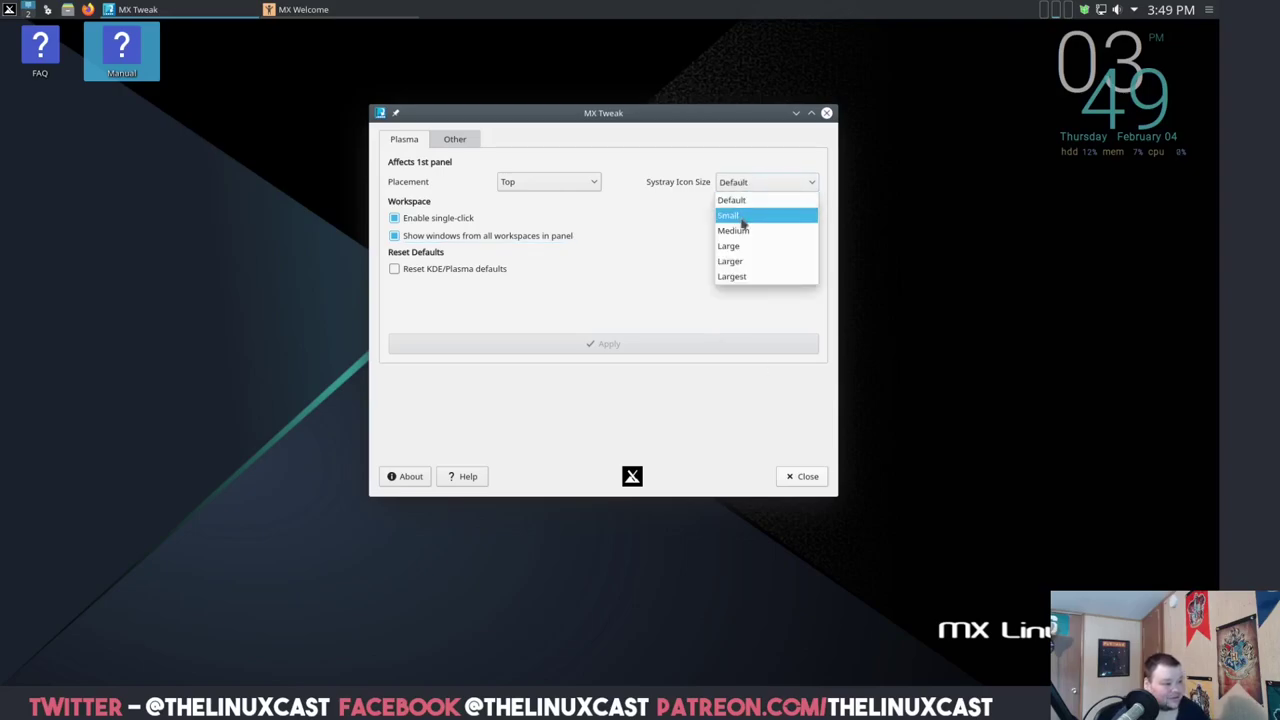
click(742, 214)
click(615, 344)
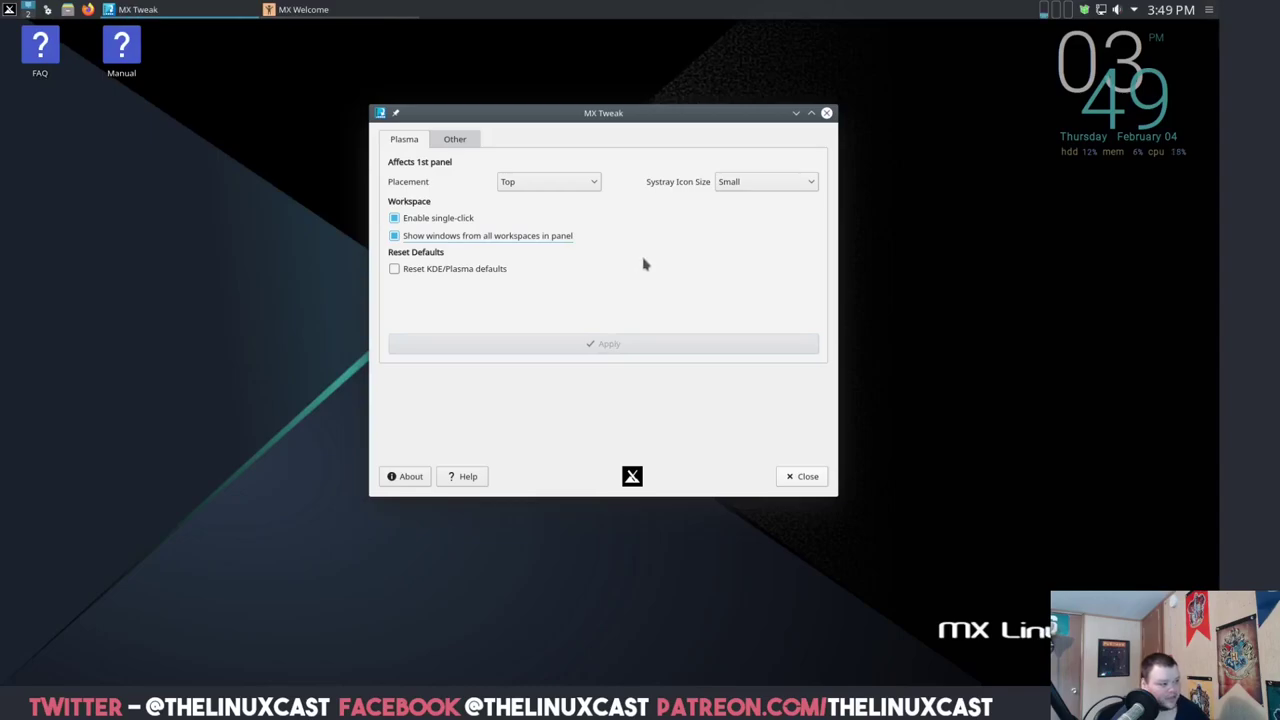
click(456, 141)
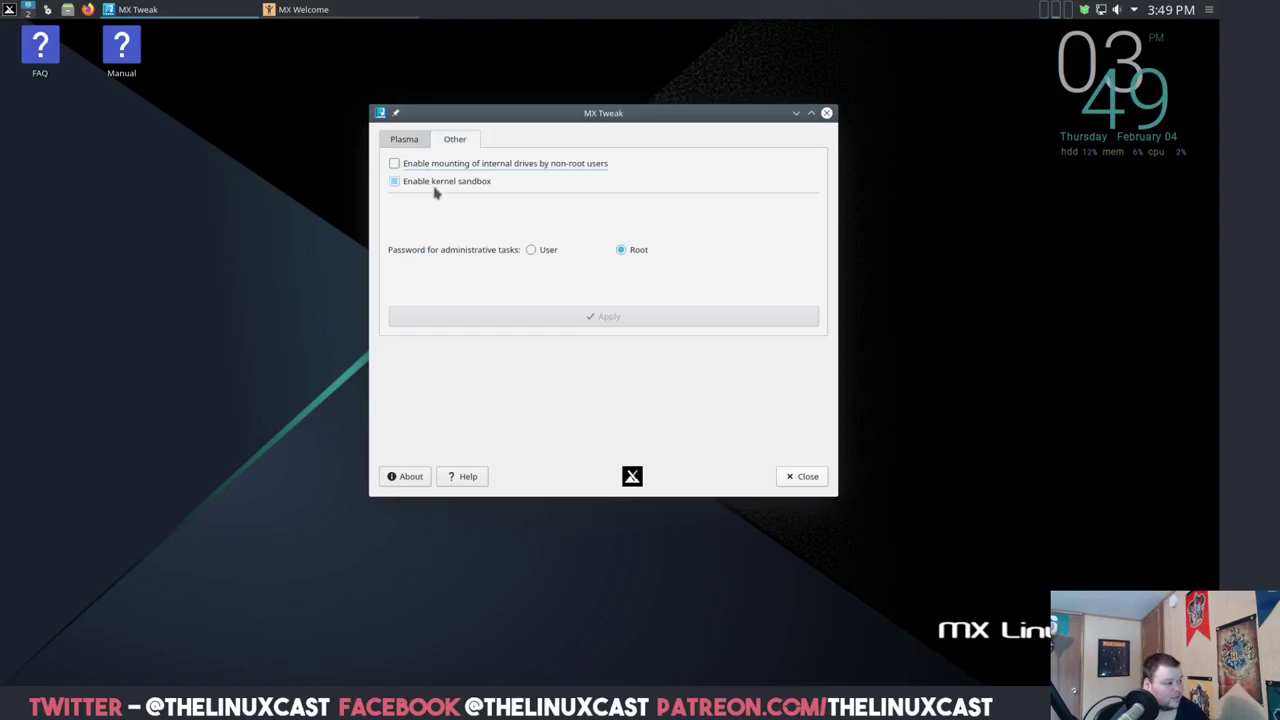
click(440, 180)
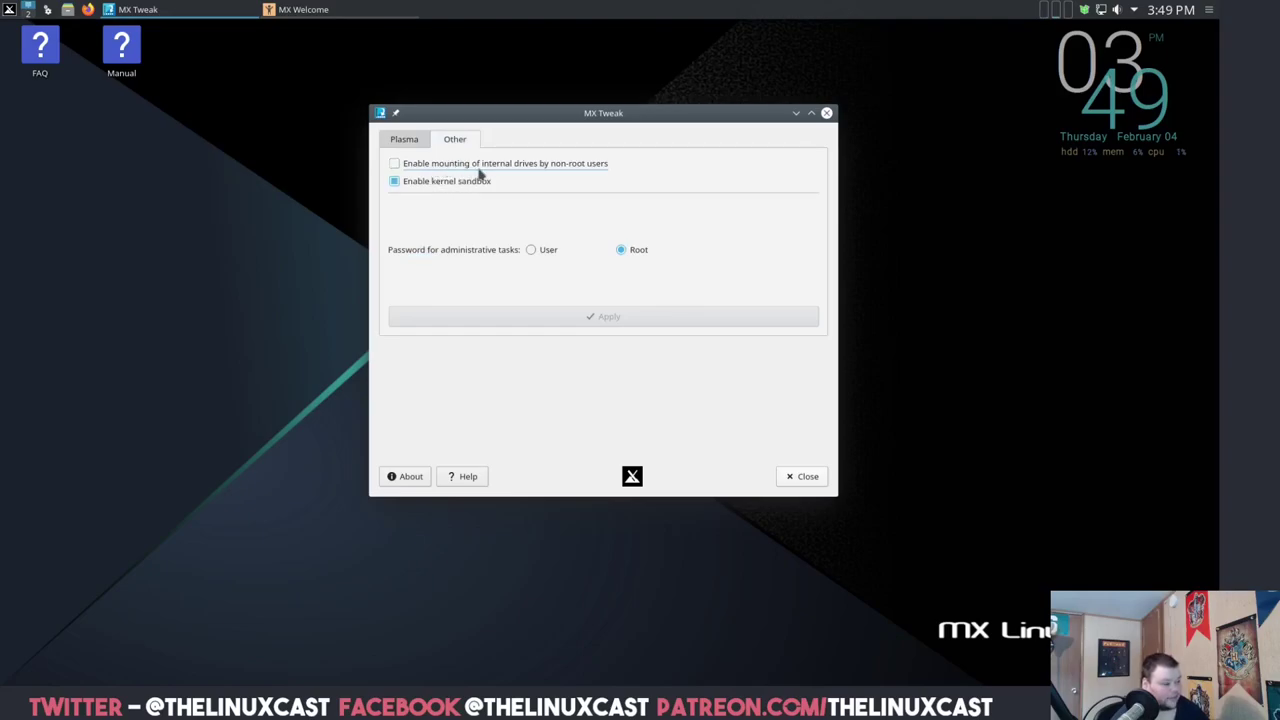
click(807, 477)
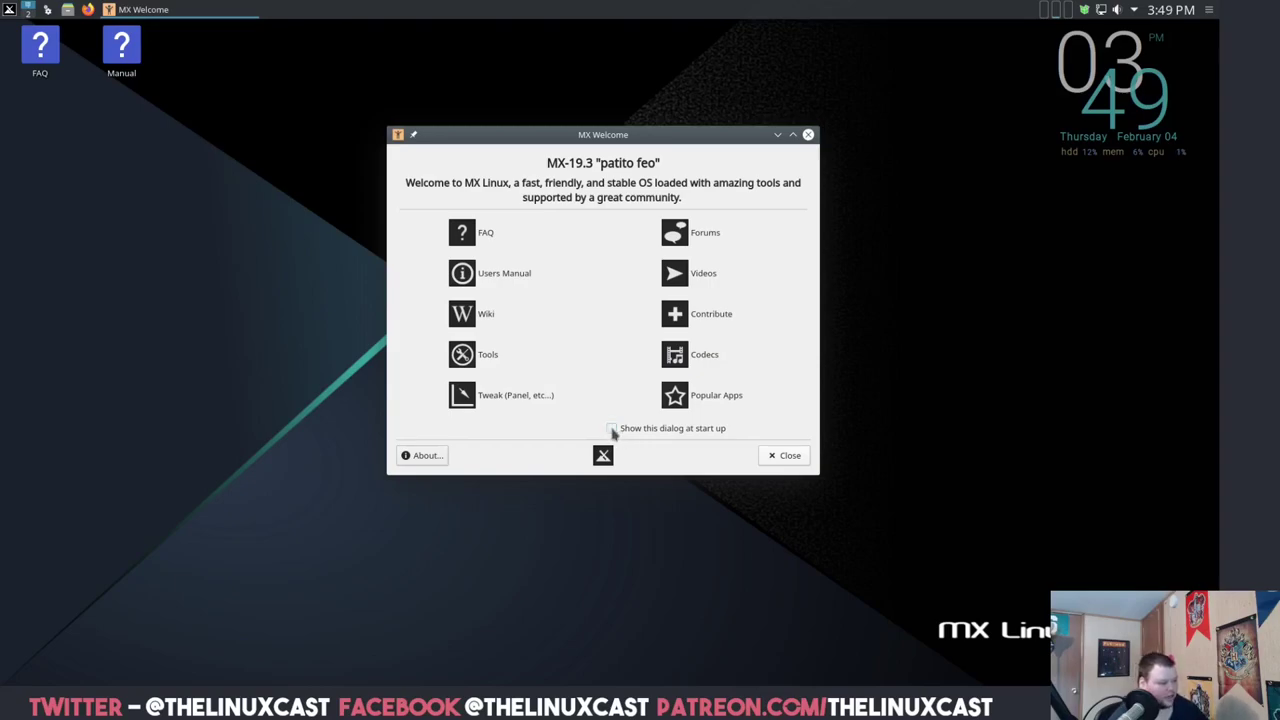
- Close MX Welcome and browse the application menu to the MX Tools category
click(786, 459)
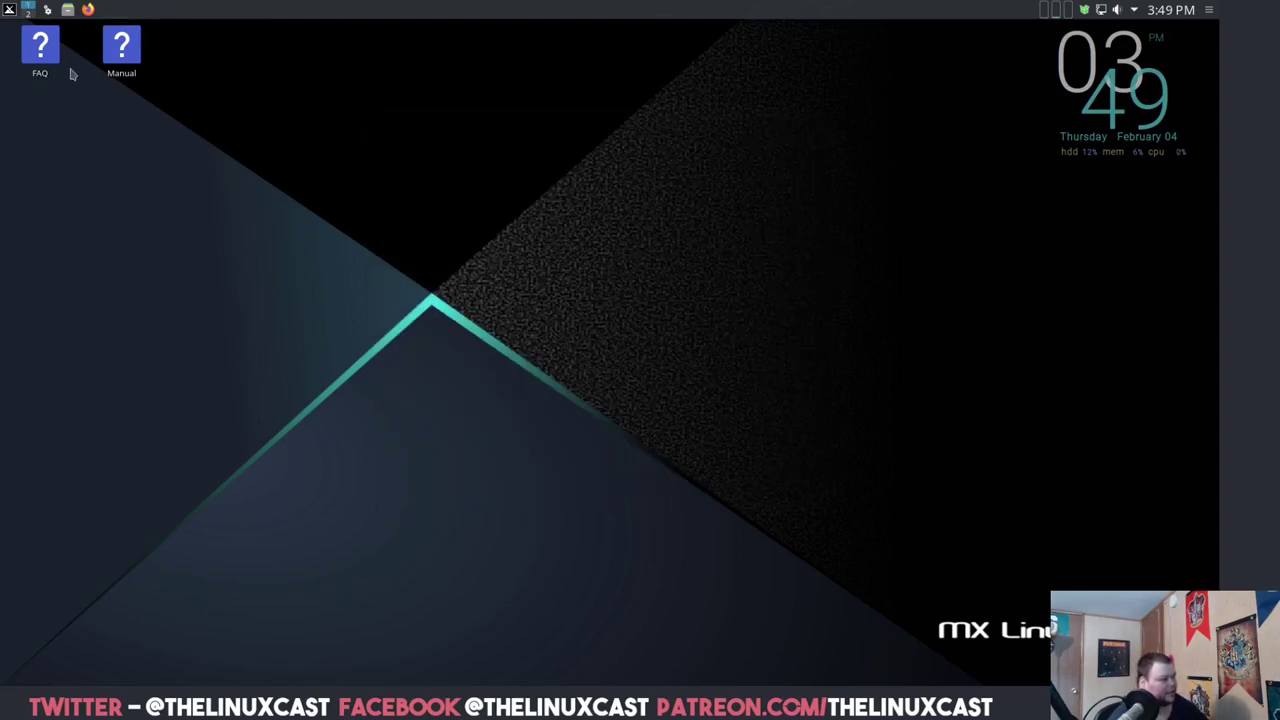
click(12, 13)
mouse_move(76, 110)
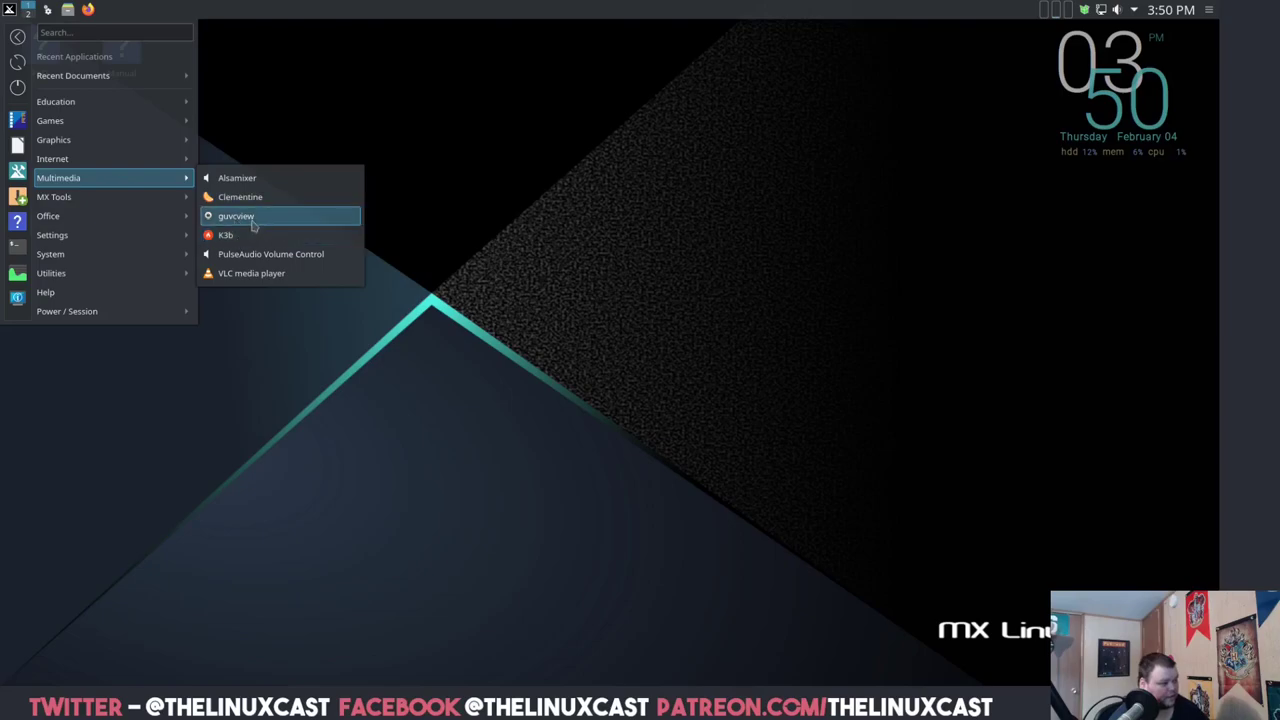
mouse_move(125, 195)
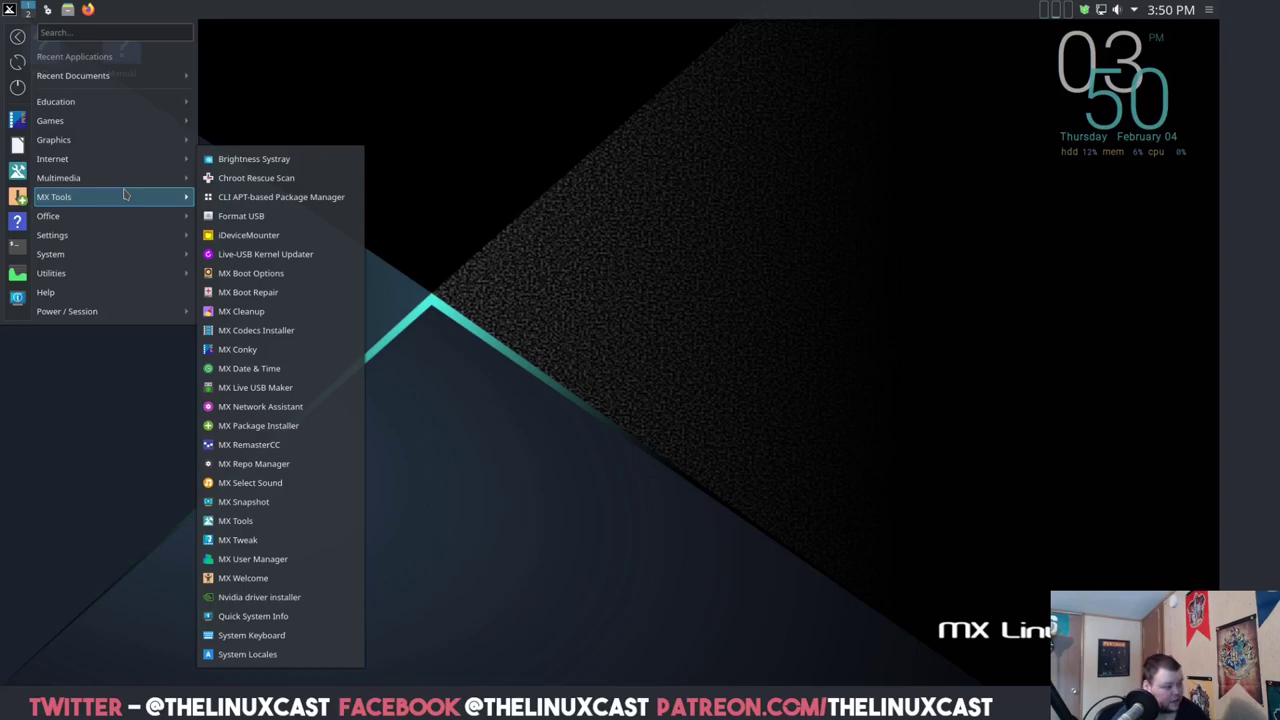
- Launch MX Cleanup as root, review its default options, and close it without applying
mouse_move(185, 238)
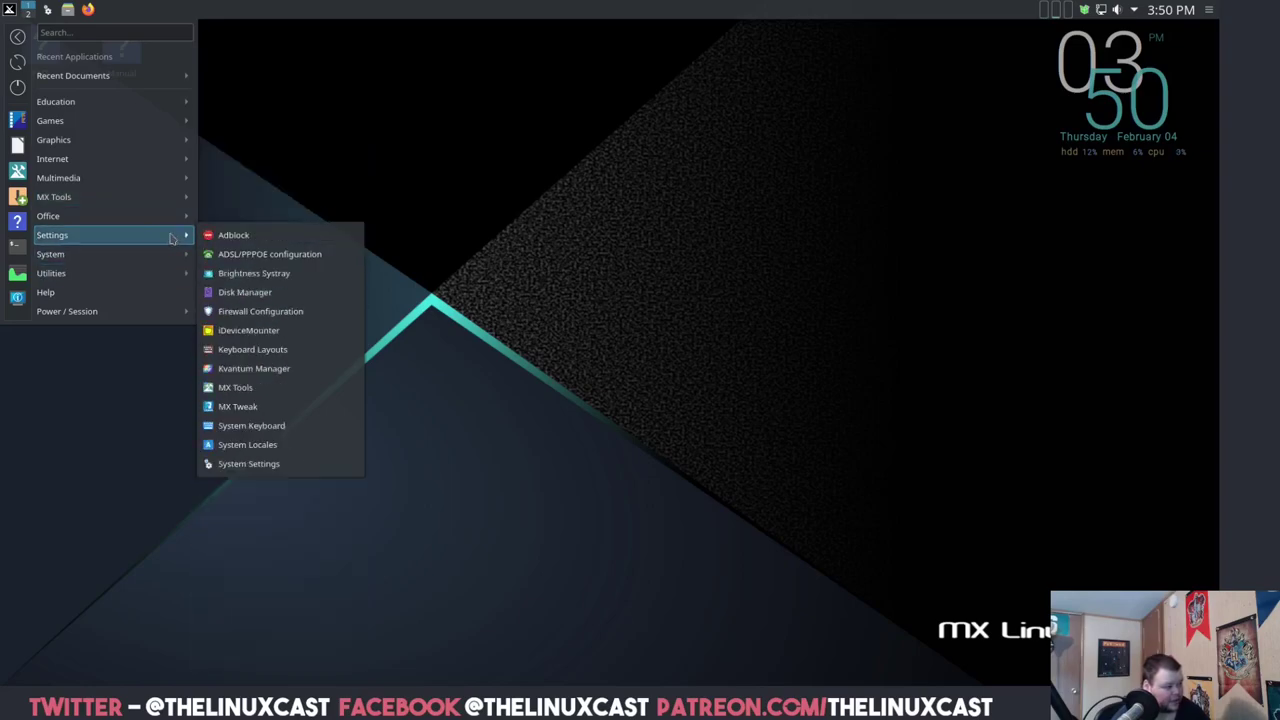
mouse_move(168, 198)
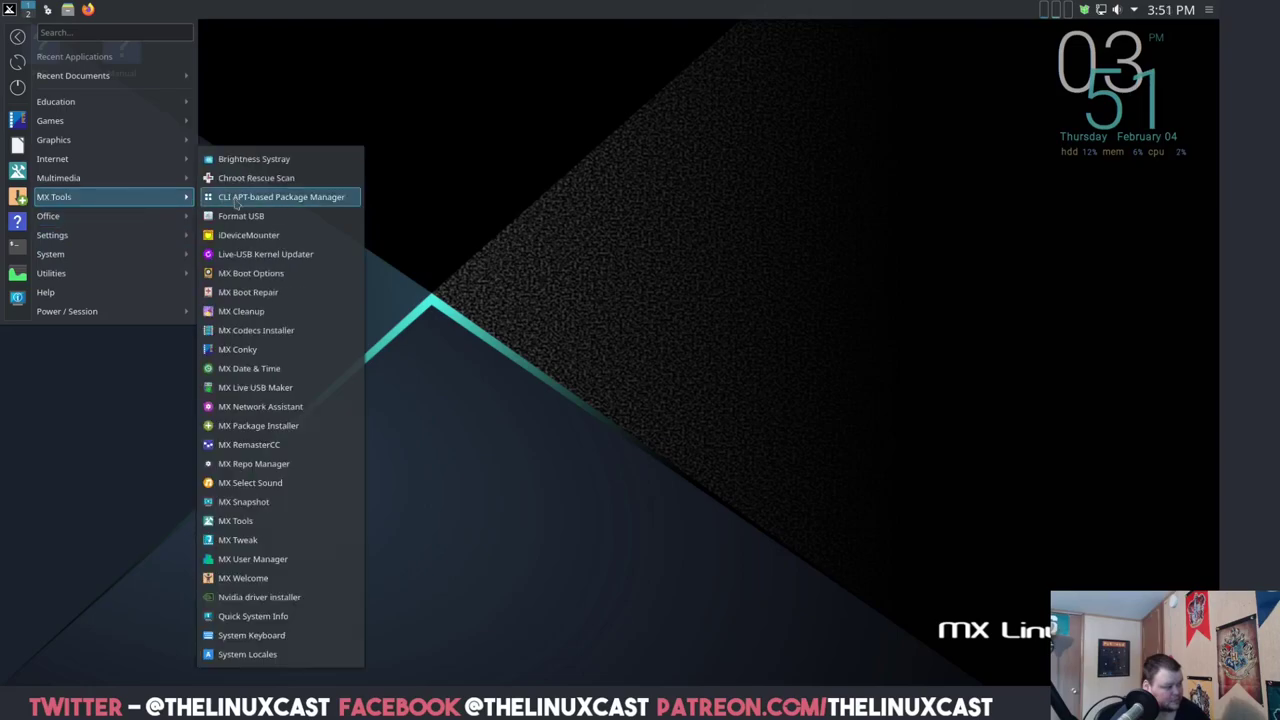
click(240, 313)
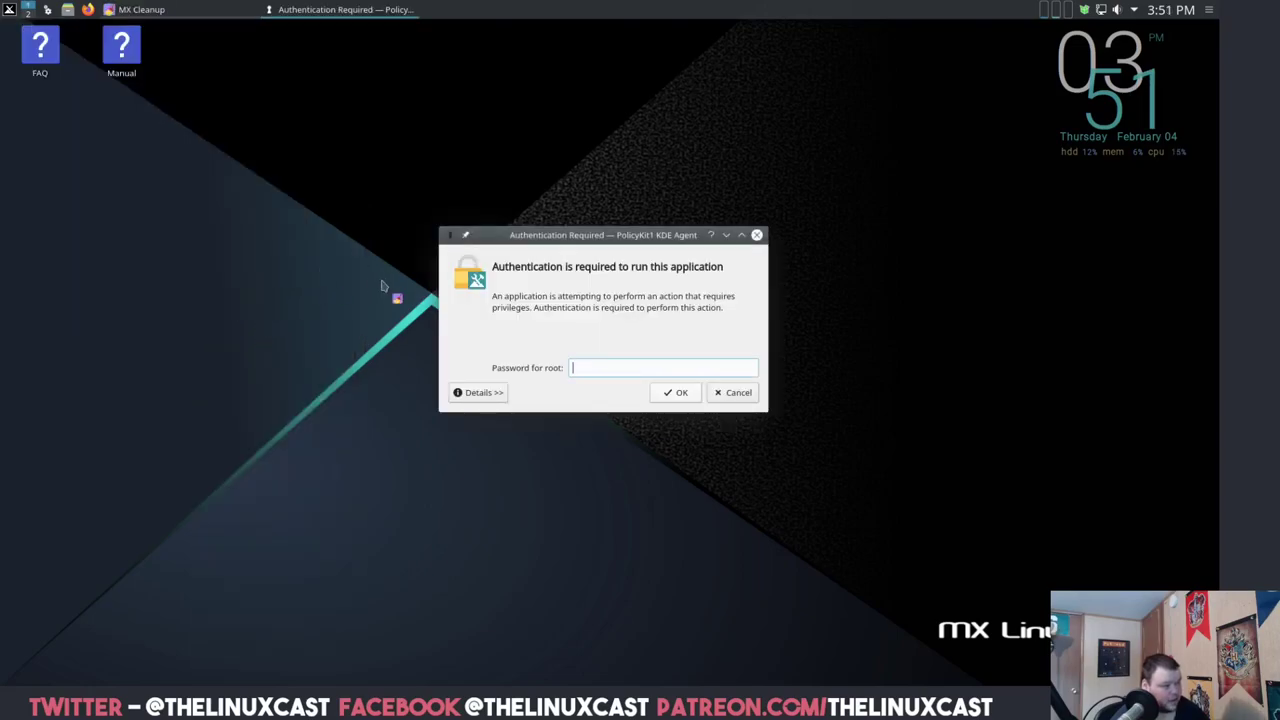
text(******)
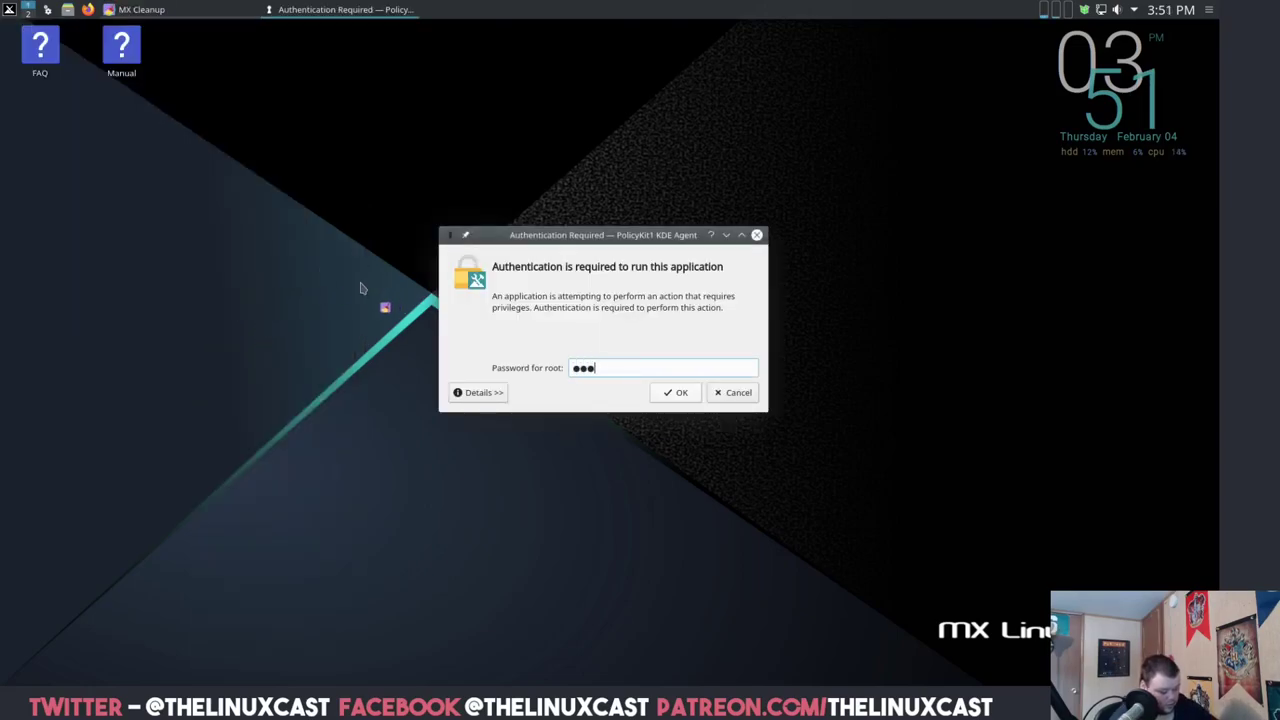
text(****)
key(Return)
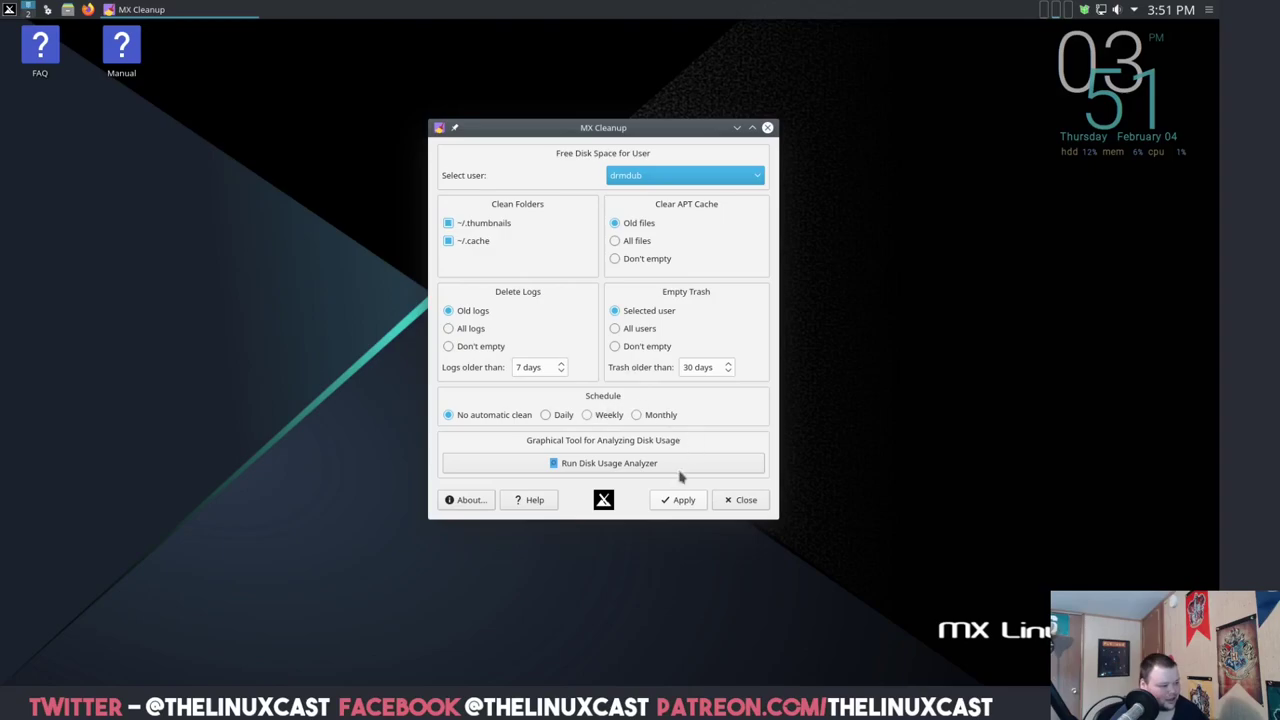
click(729, 501)
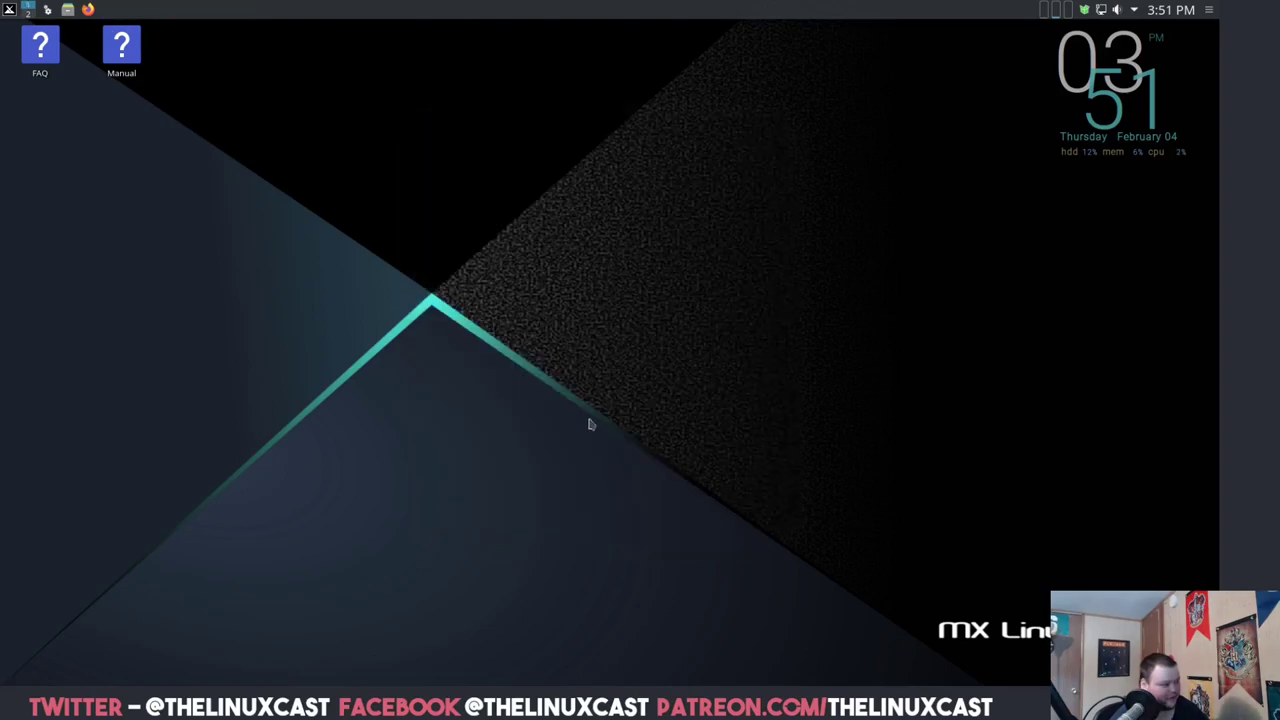
- Launch MX Boot Options from the menu as root and inspect its Boot to setting
click(9, 9)
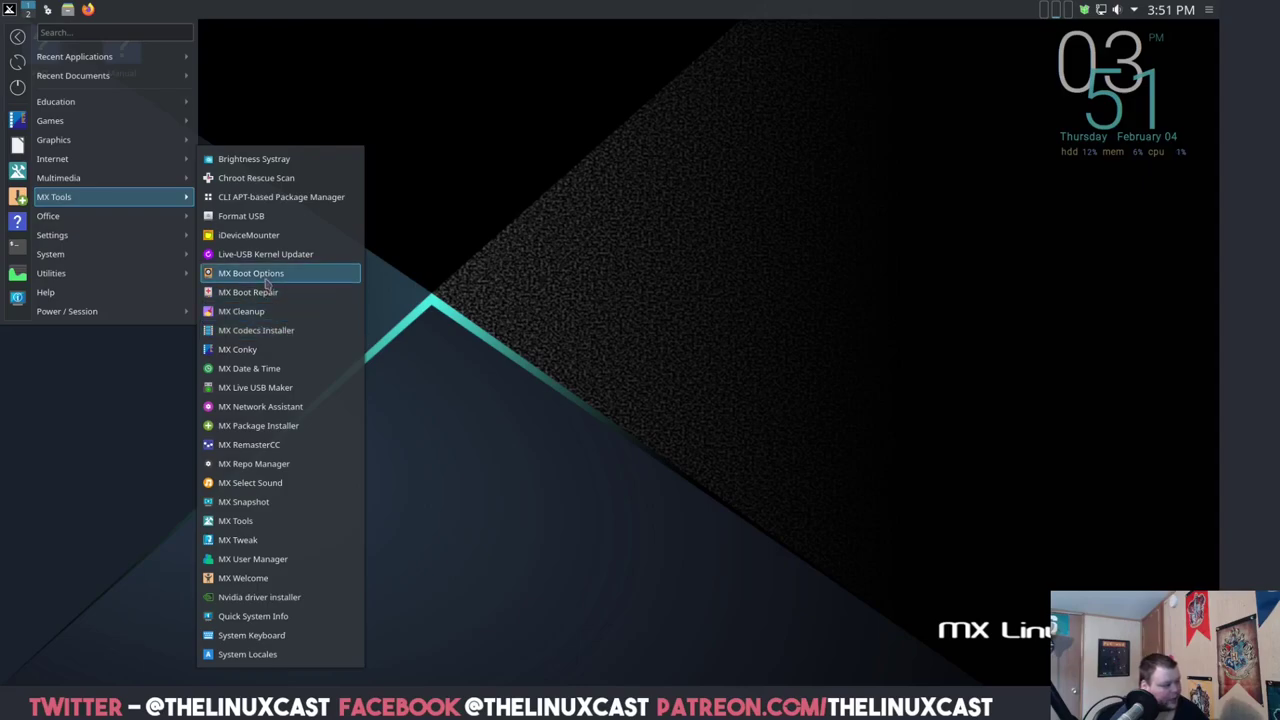
click(267, 283)
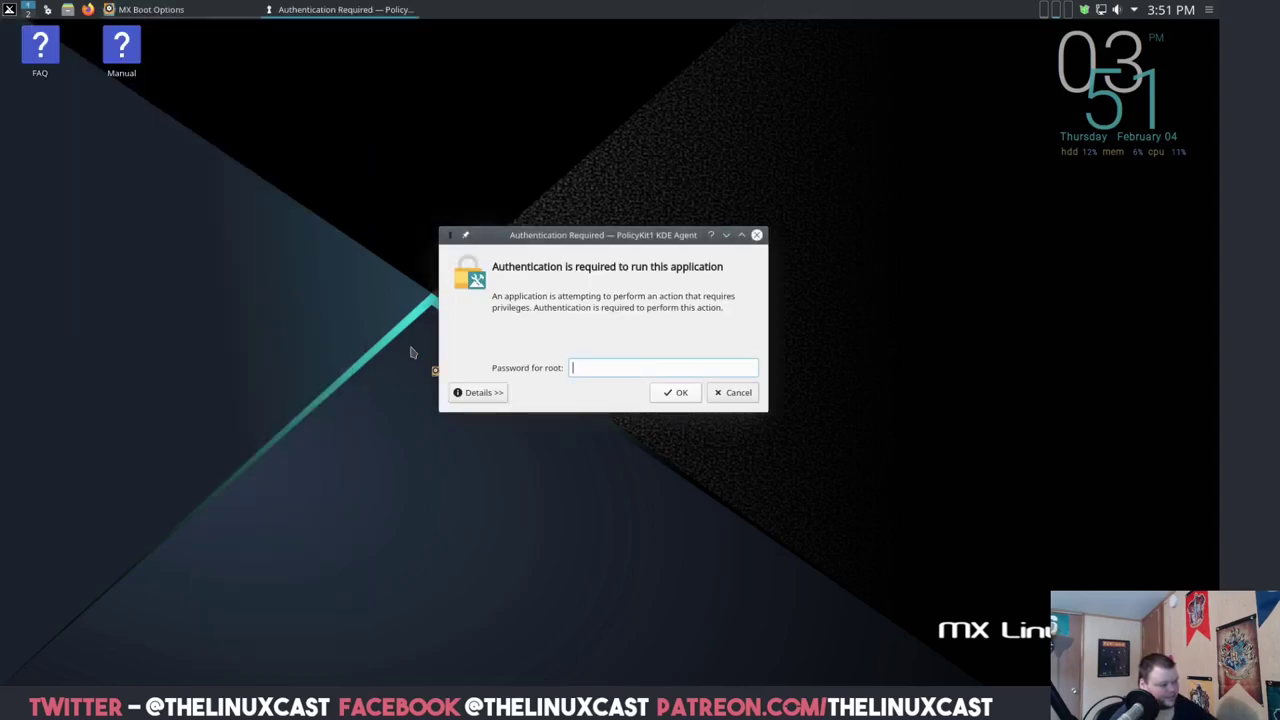
text(**********)
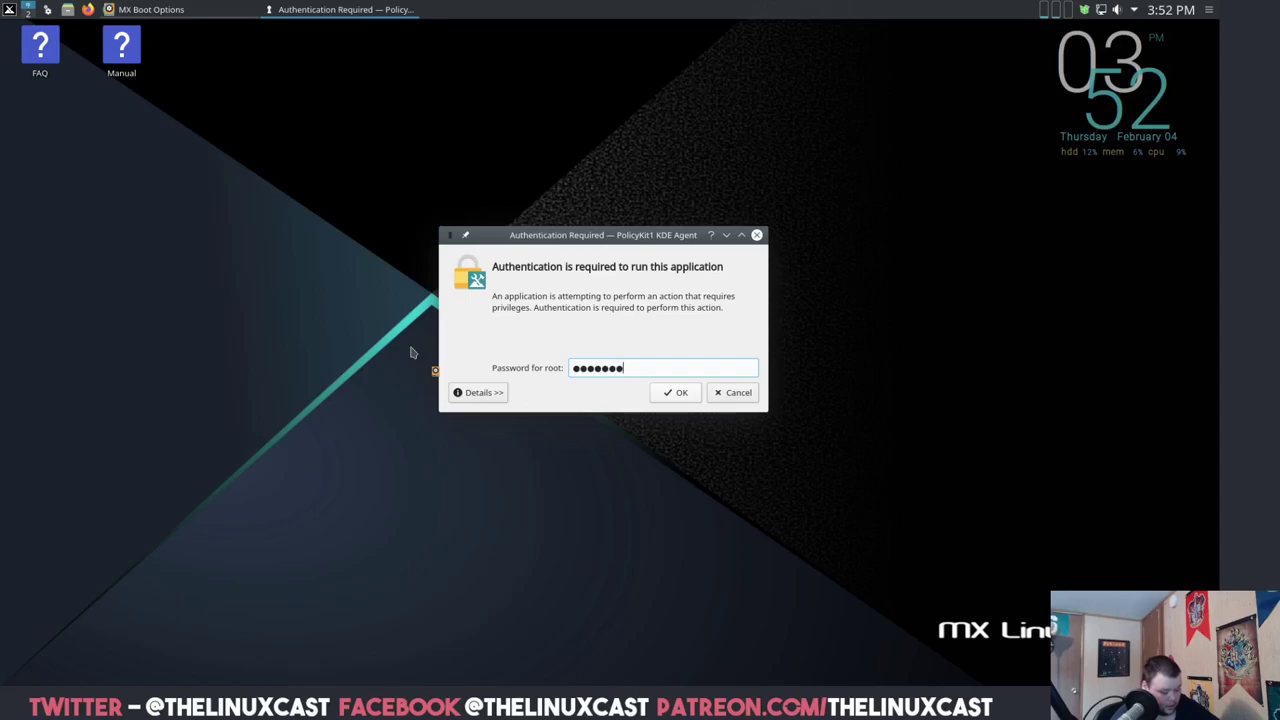
key(Return)
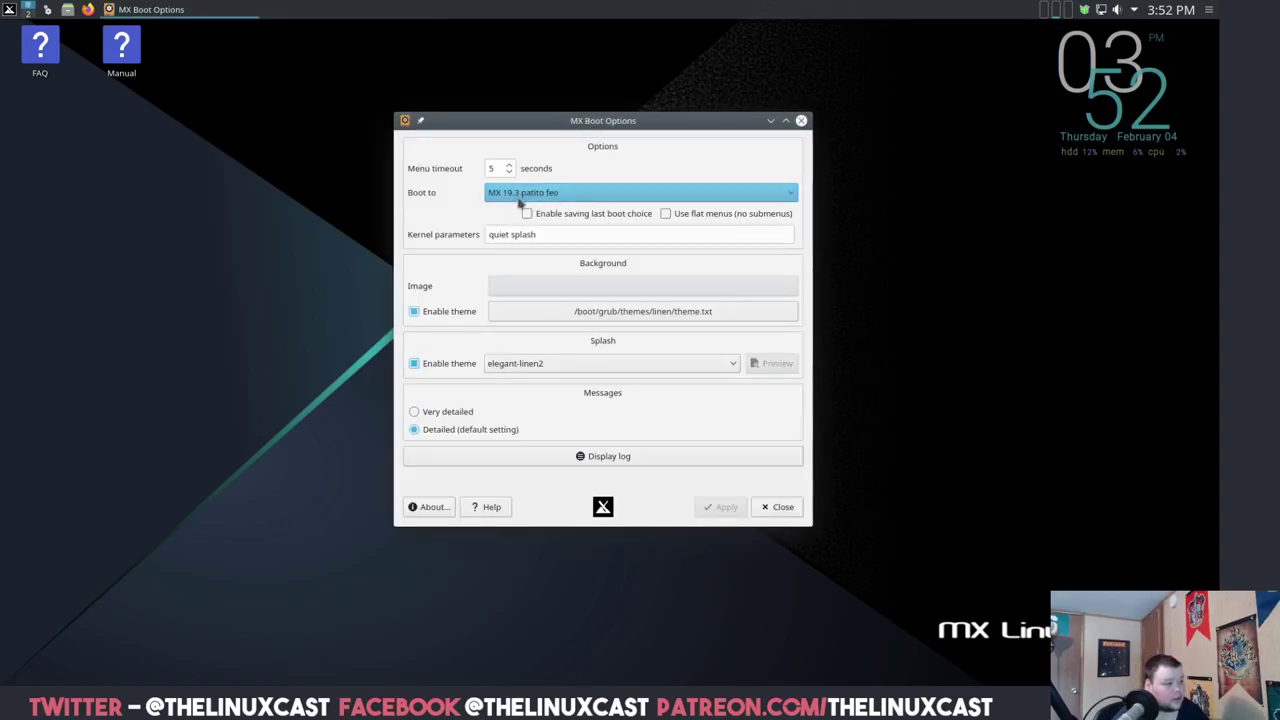
click(546, 195)
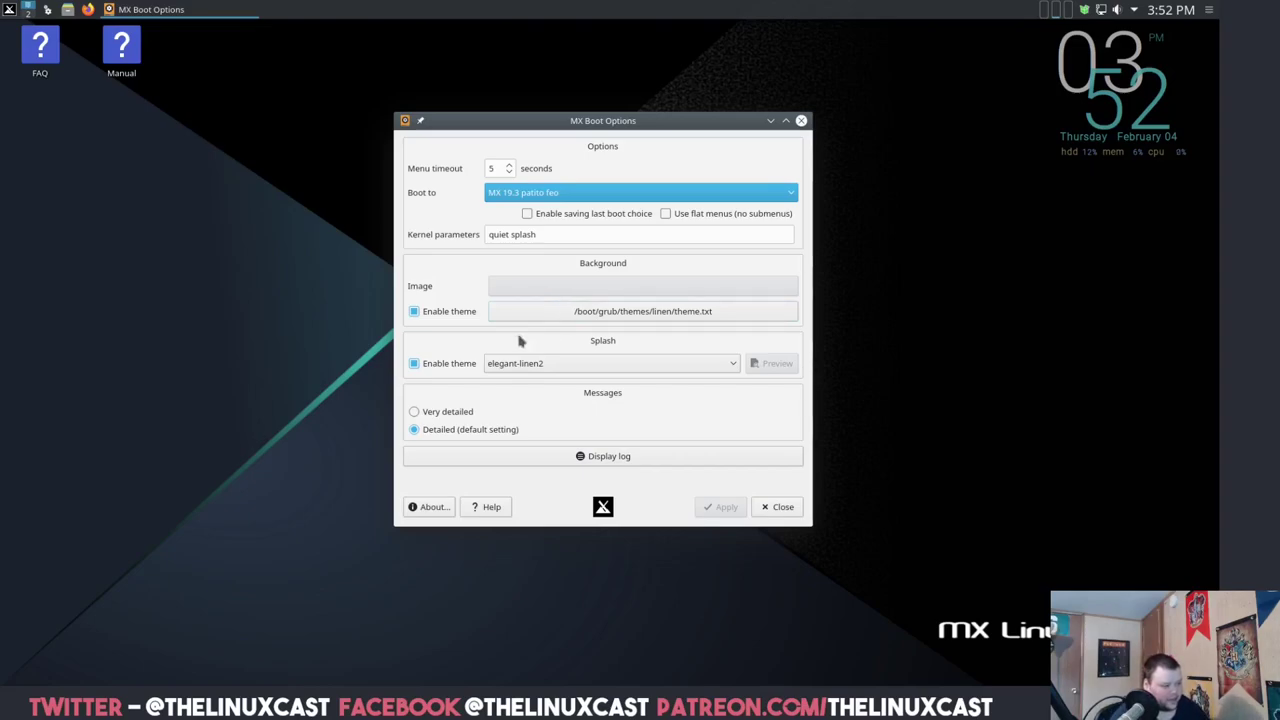
- Close MX Boot Options and launch MX Tools from the application menu
click(784, 510)
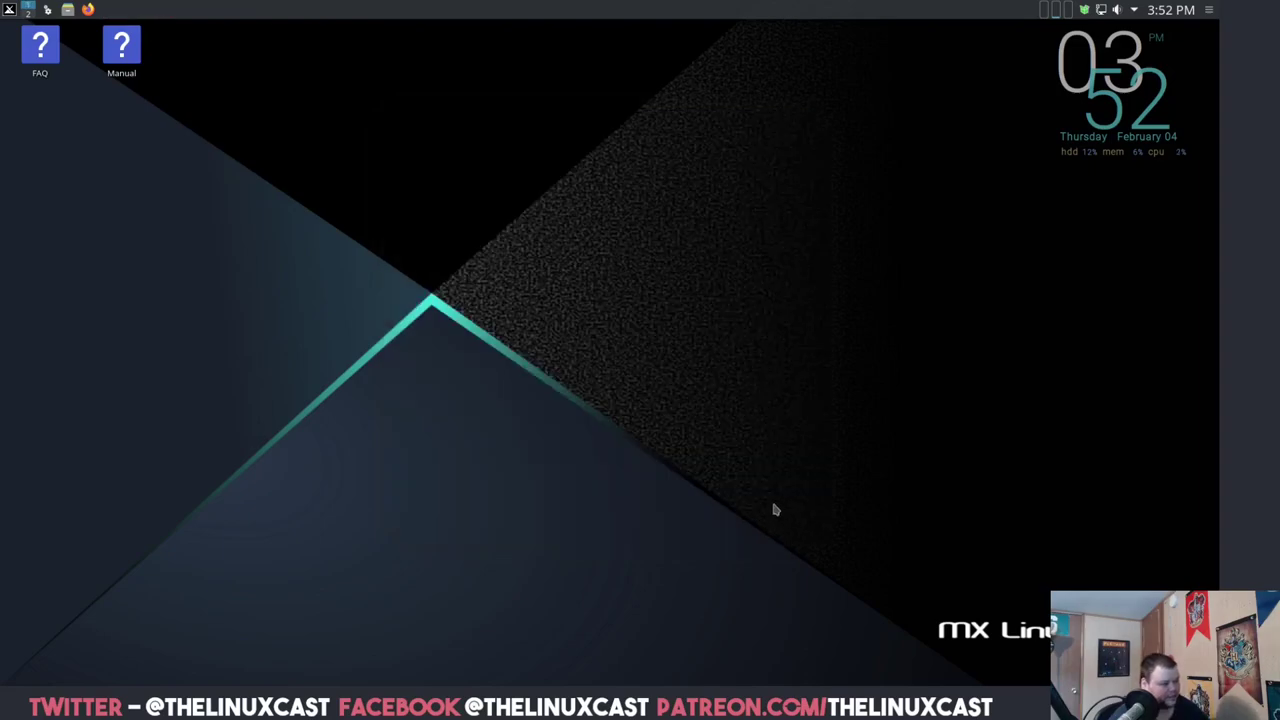
click(9, 9)
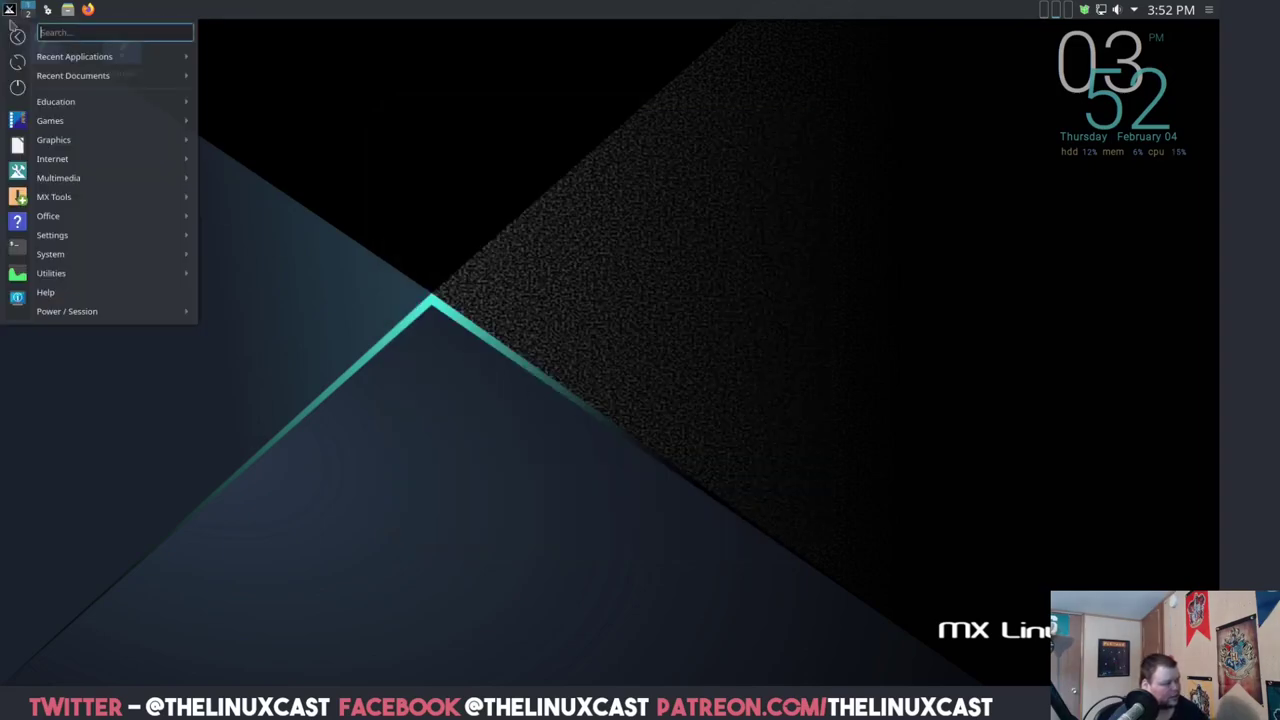
mouse_move(62, 218)
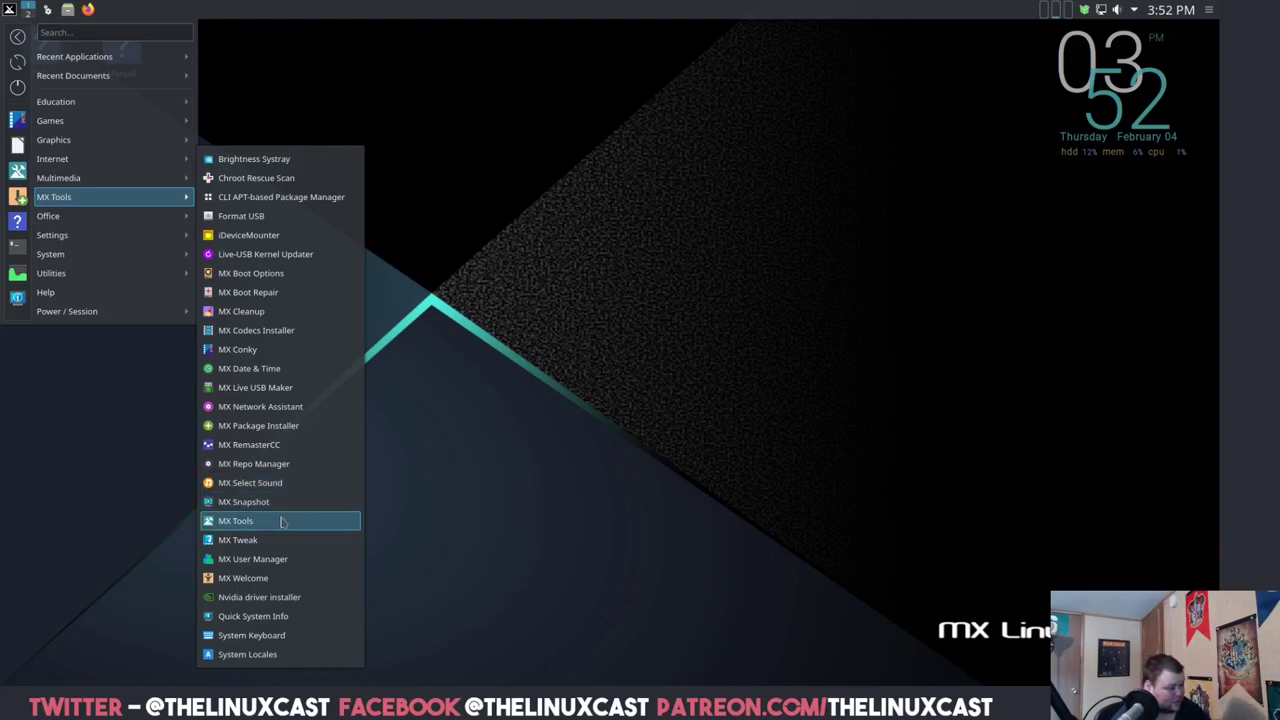
click(283, 521)
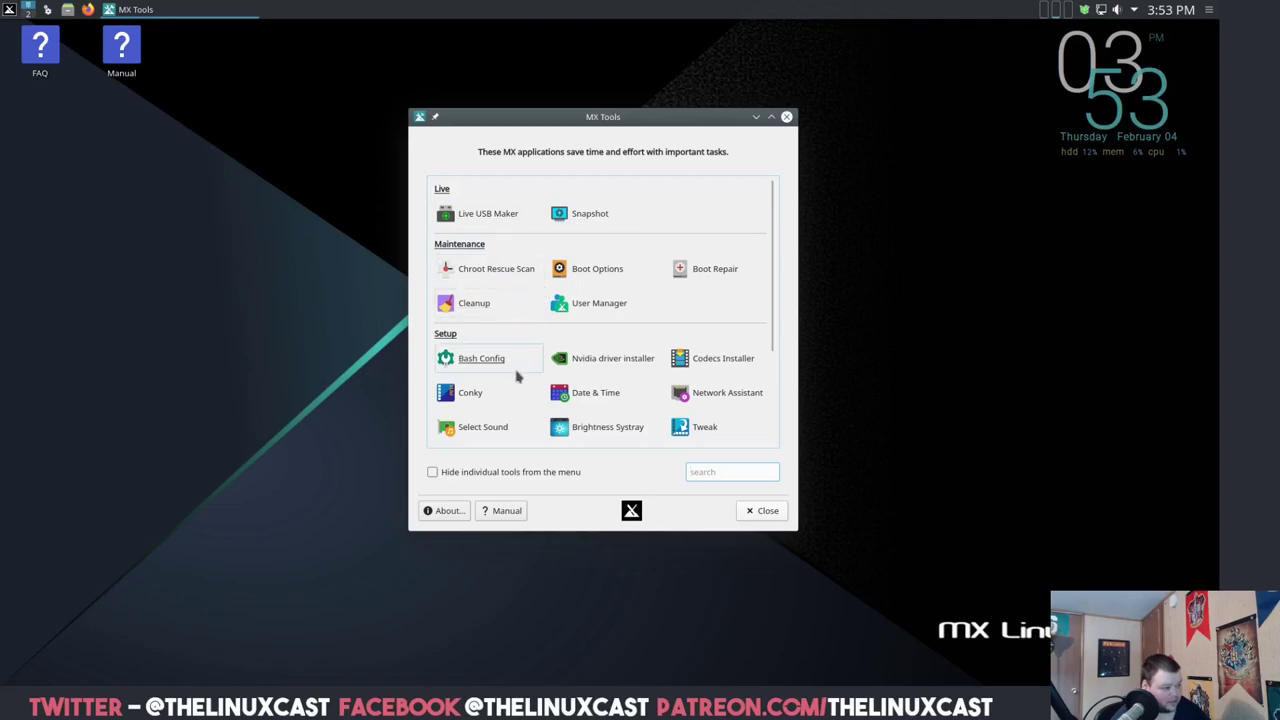
- Launch Bash Config, then open .bashrc in vim in an enlarged Konsole terminal
click(487, 362)
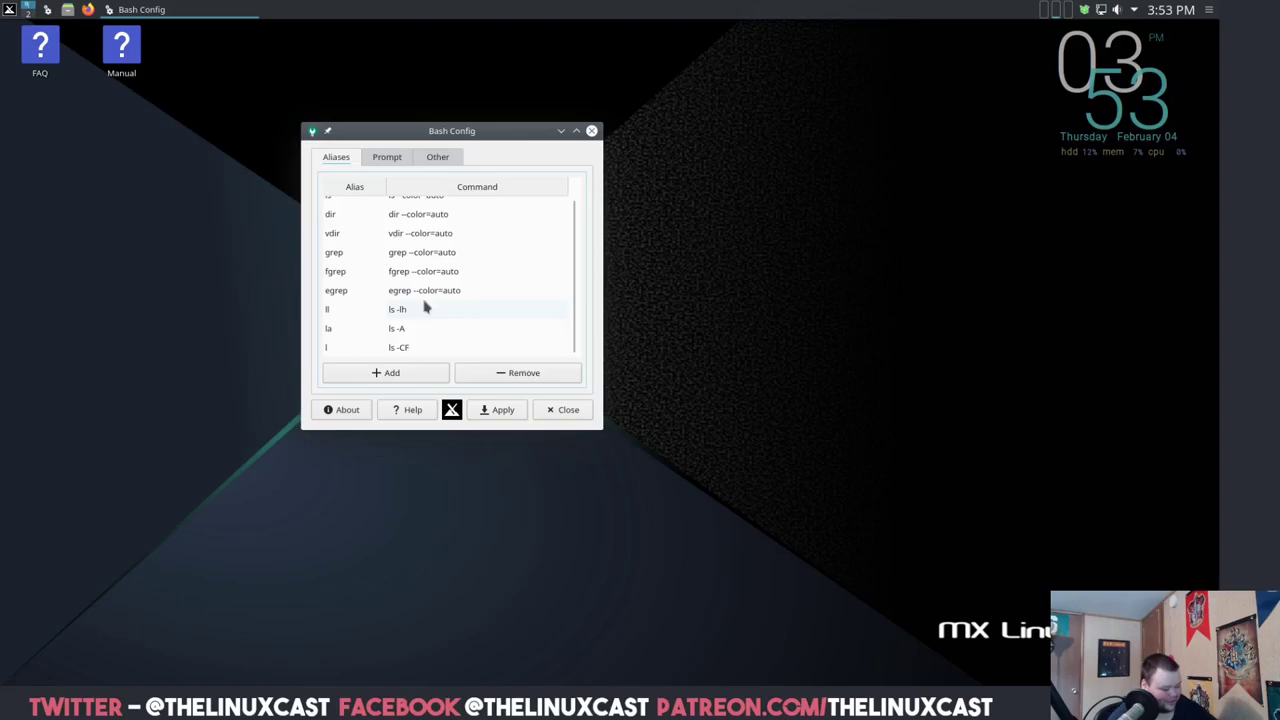
key(ctrl+alt+t)
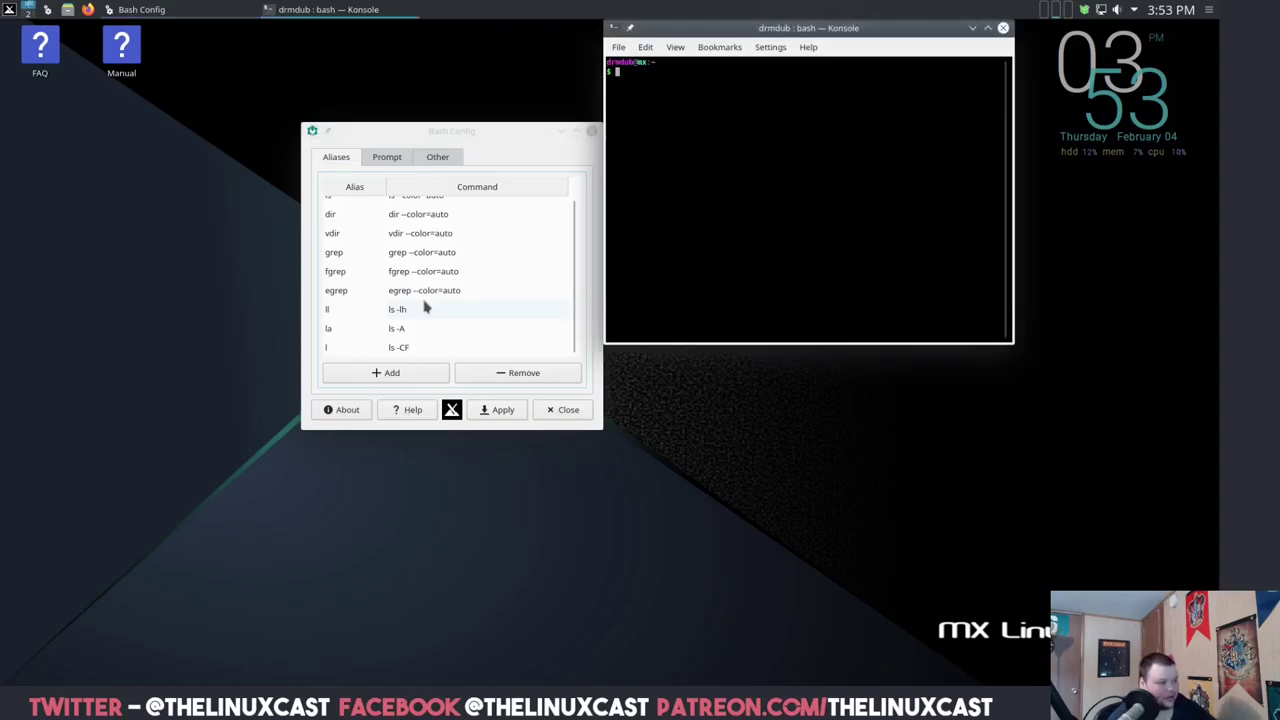
key(ctrl+plus)
key(ctrl+plus)
key(ctrl+plus)
key(ctrl+plus)
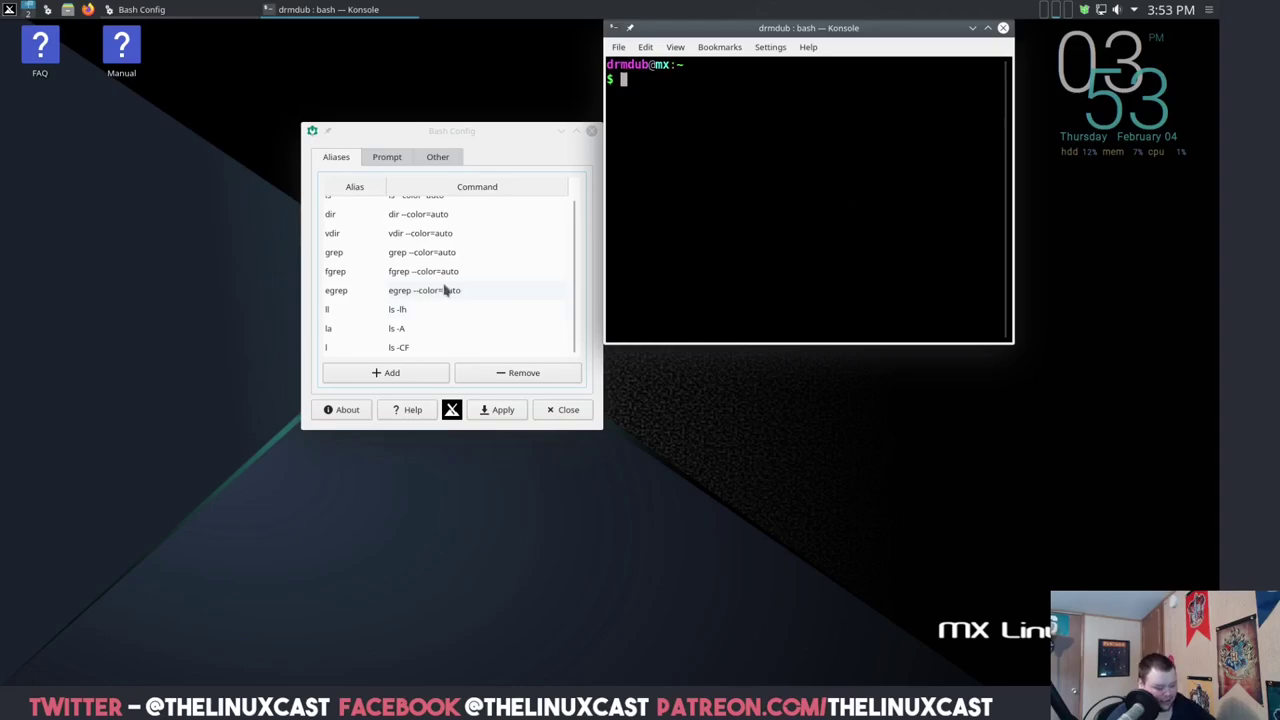
text(vim .bs)
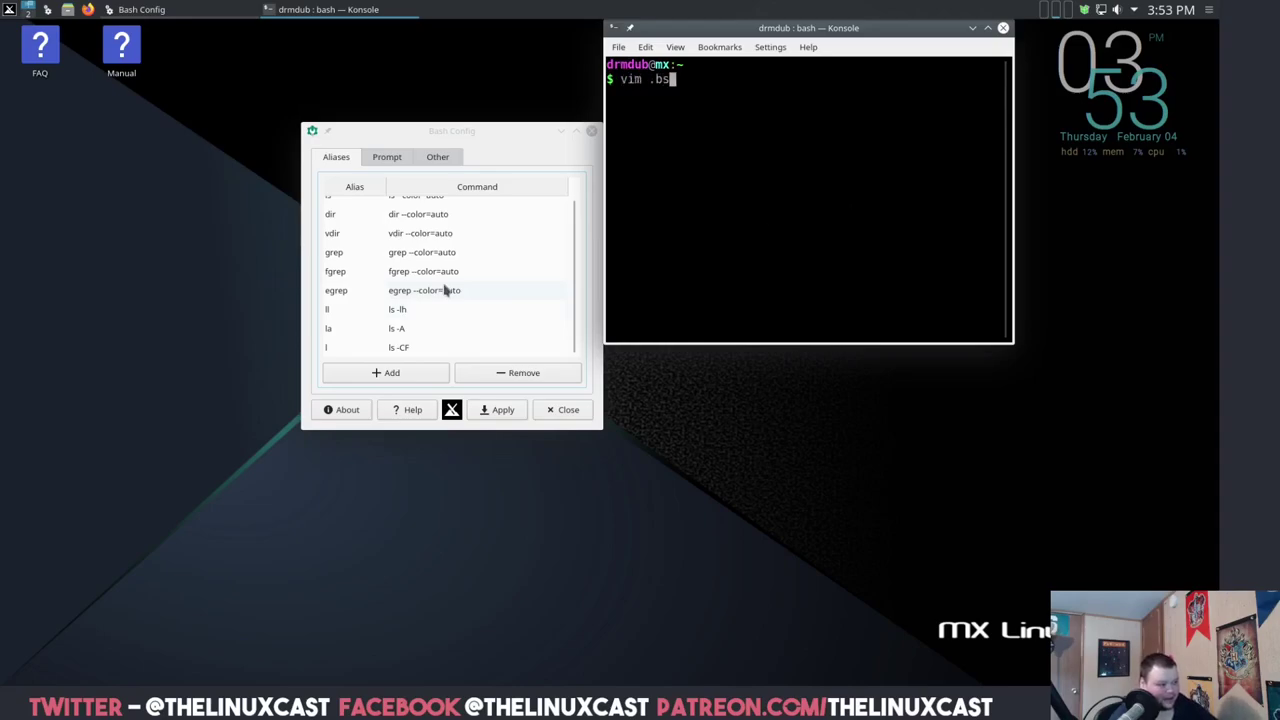
key(BackSpace)
text(ashrc)
key(Return)
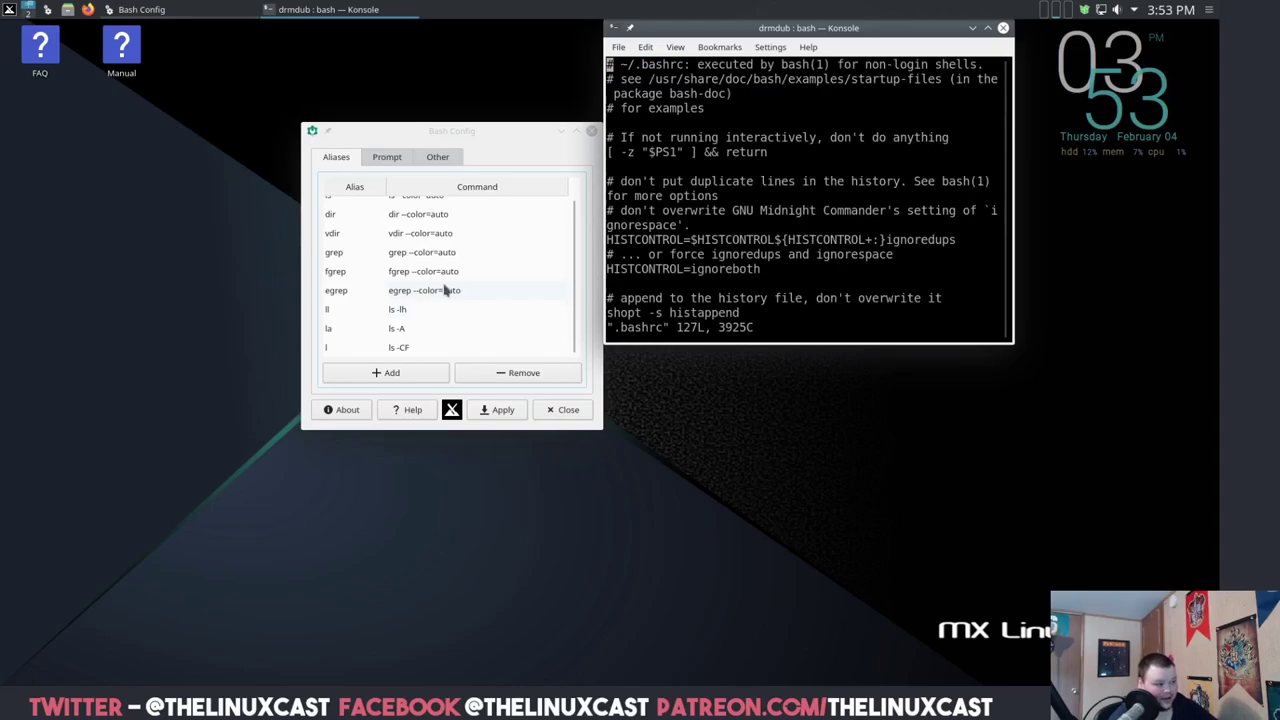
- Jump to the end of .bashrc, then close Konsole with future close confirmations disabled
key(shift+g)
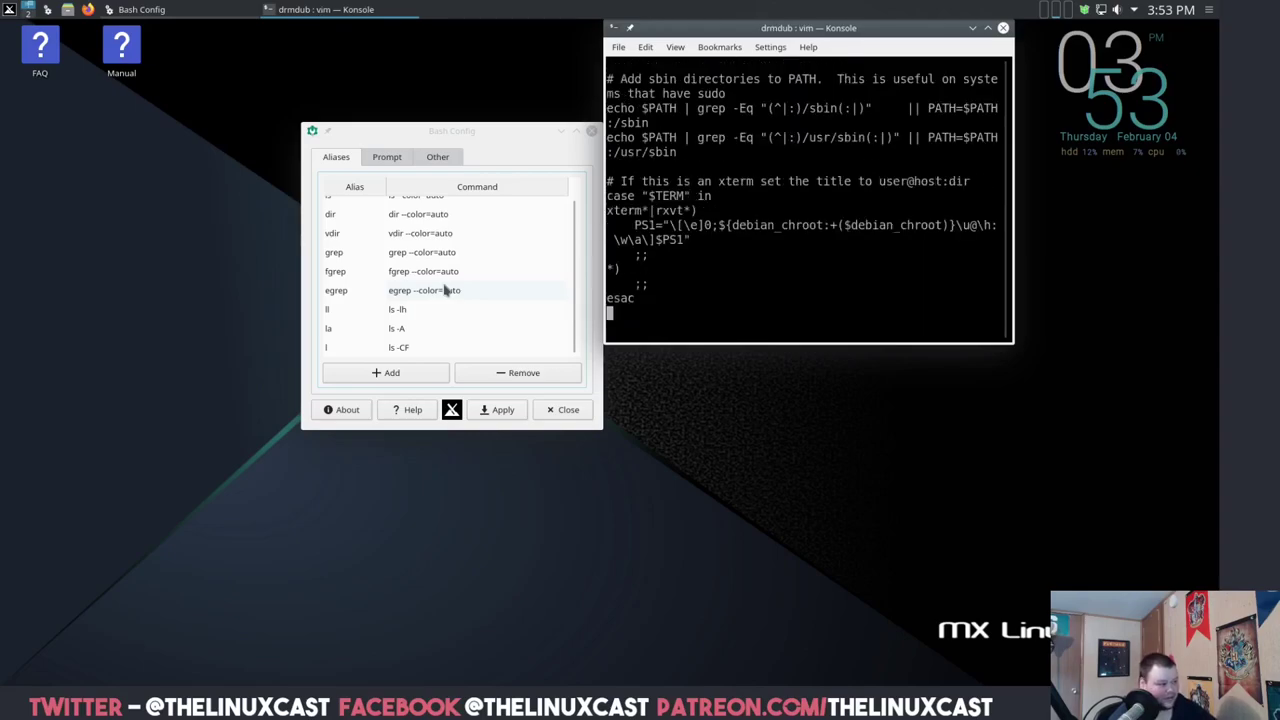
click(1003, 28)
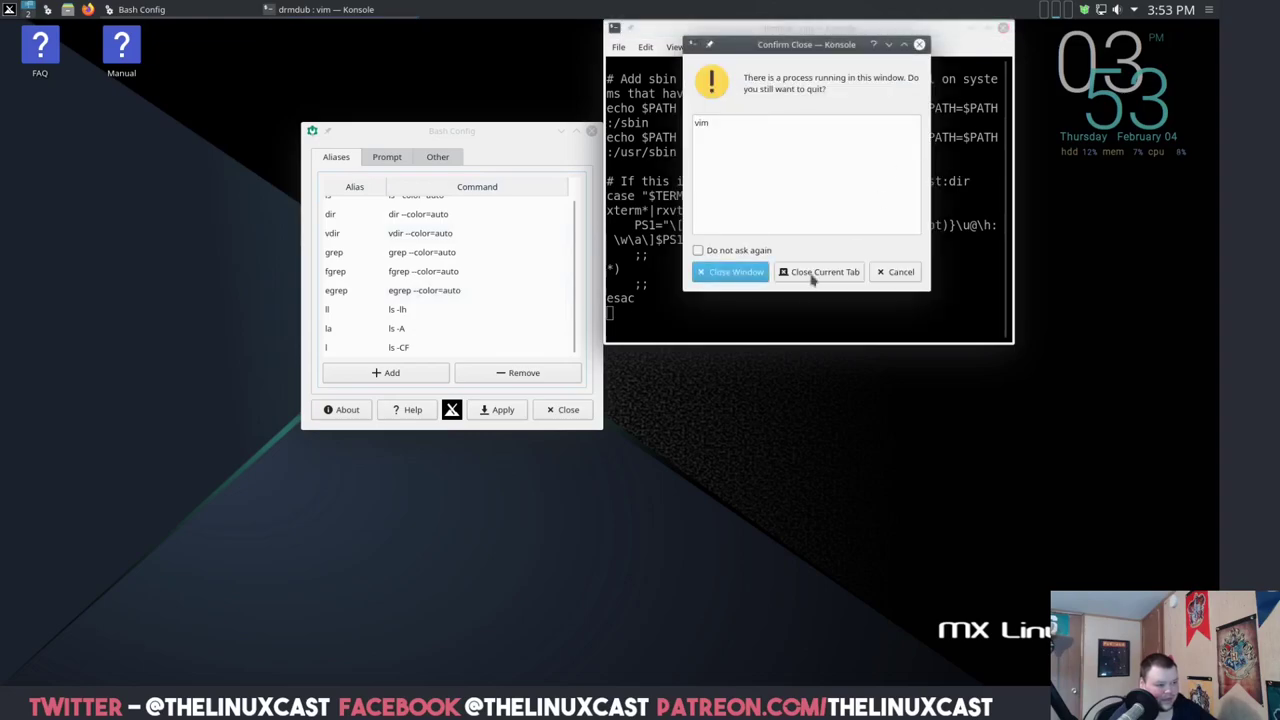
click(726, 250)
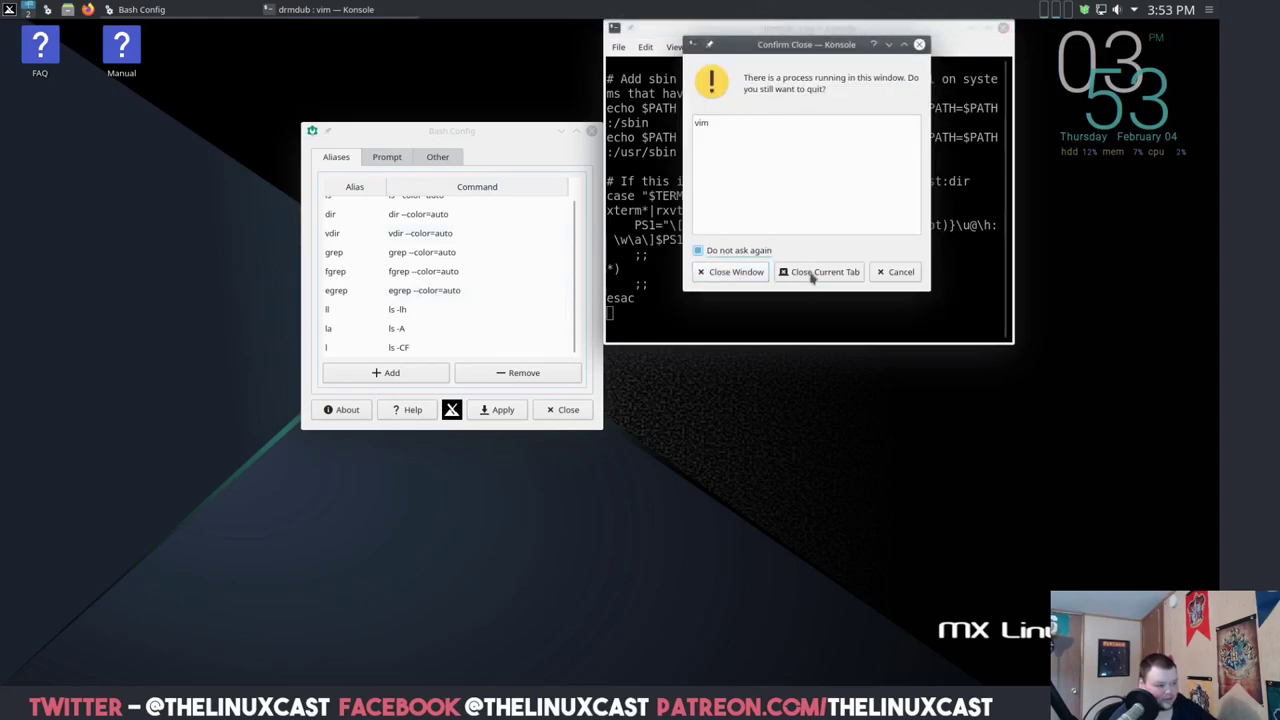
- Finish closing Konsole, then apply Fancy Prompt with the Fancy style in Bash Config
click(736, 272)
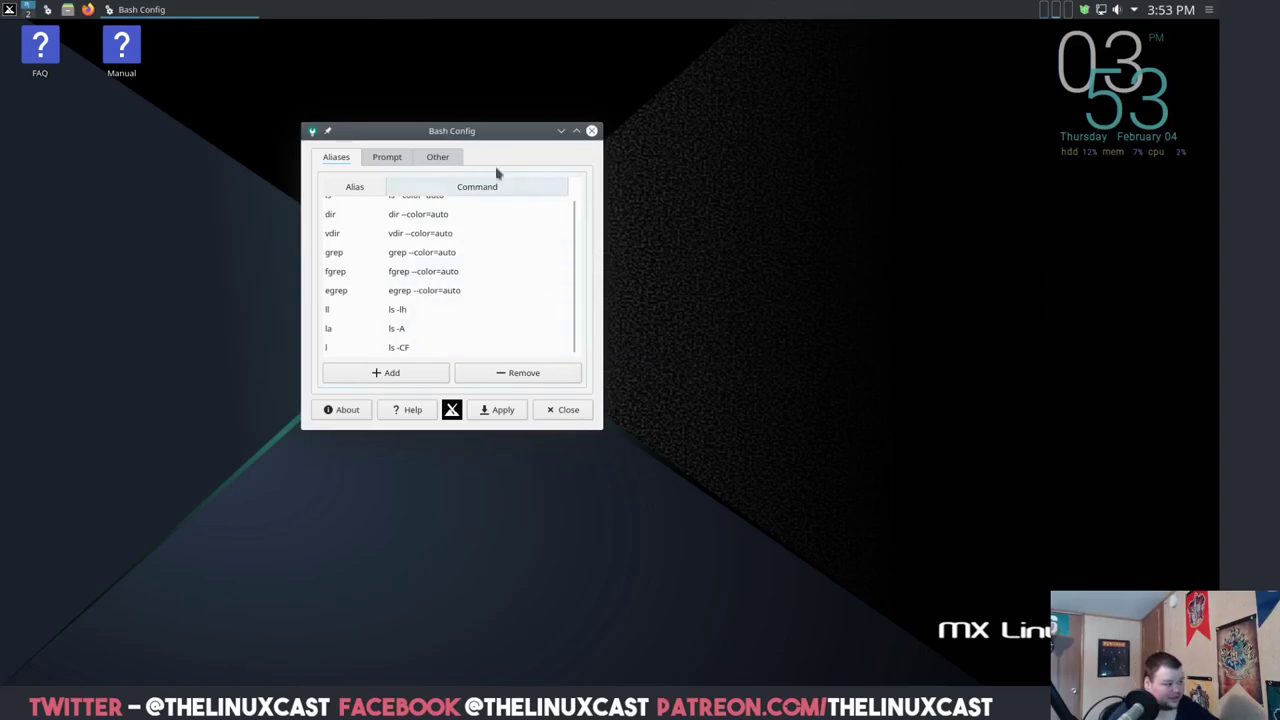
click(390, 162)
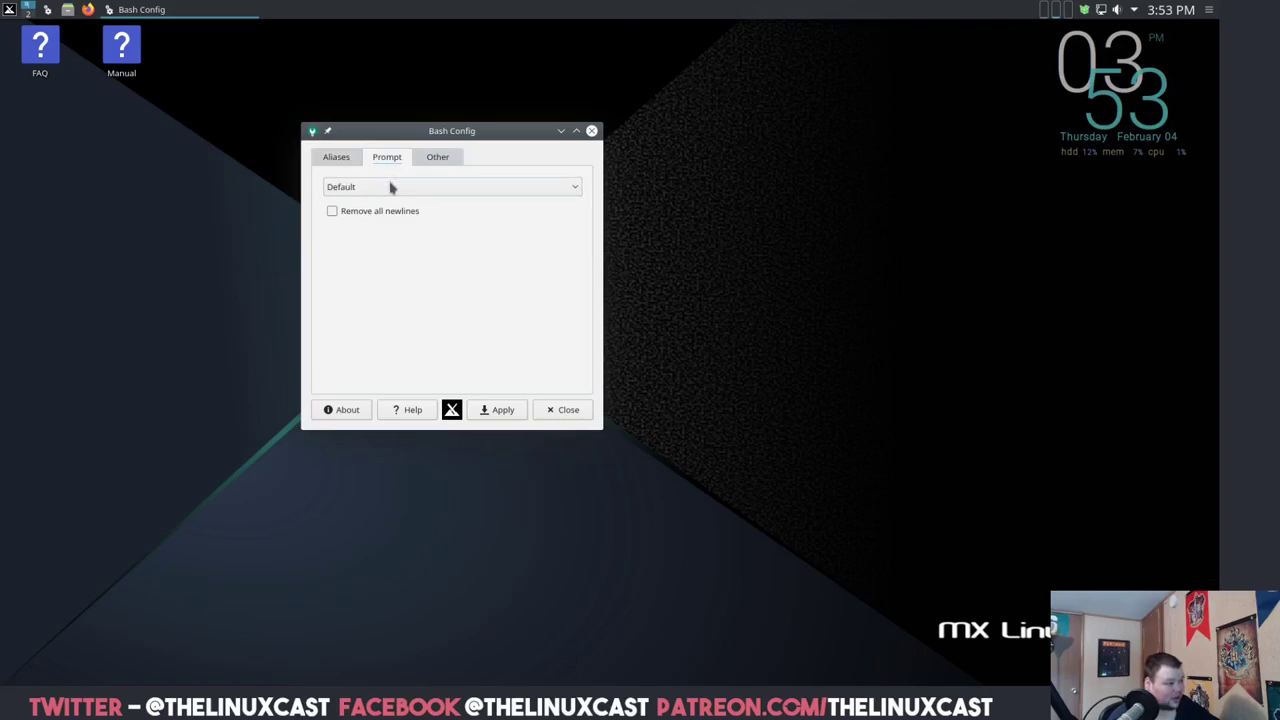
click(392, 187)
click(382, 220)
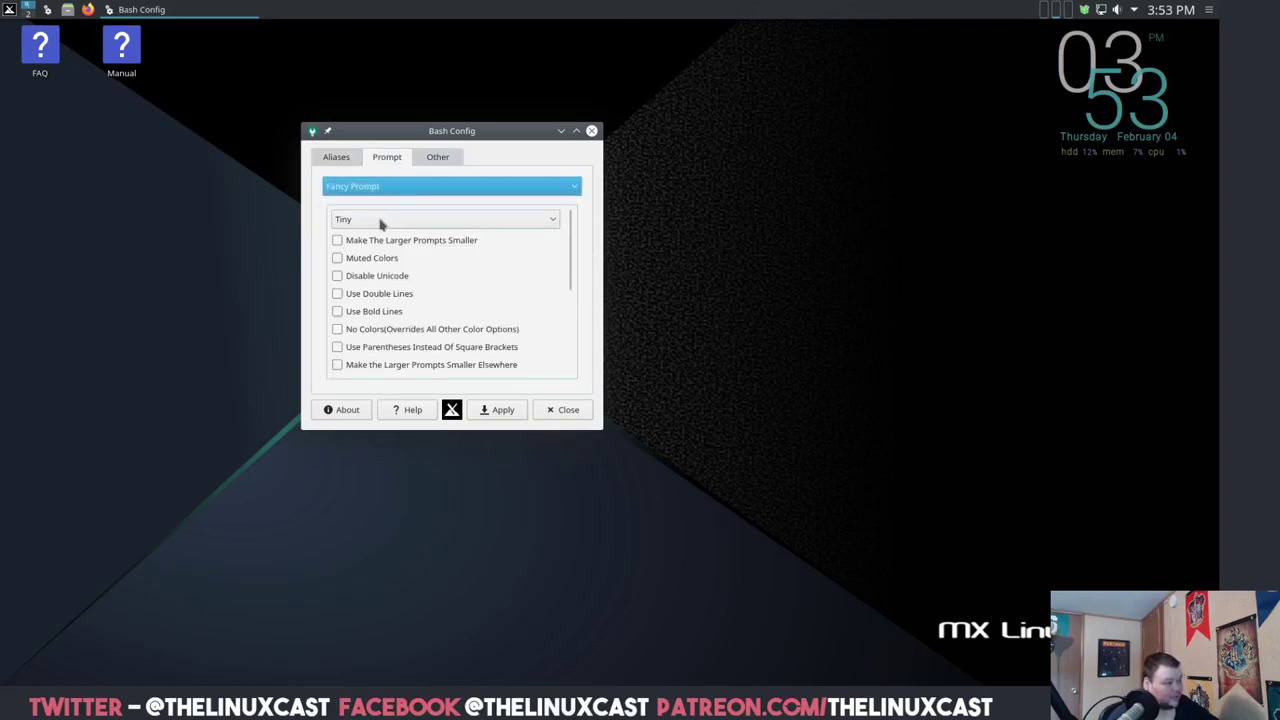
click(451, 228)
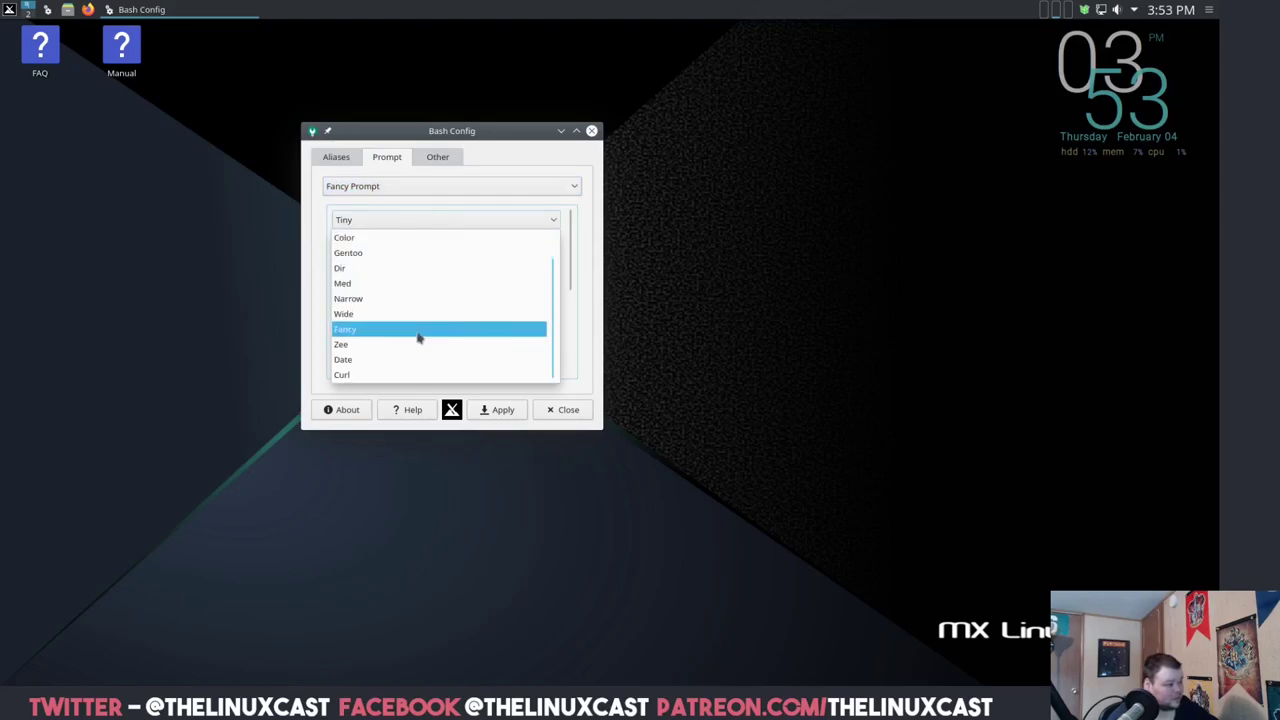
click(421, 336)
click(508, 414)
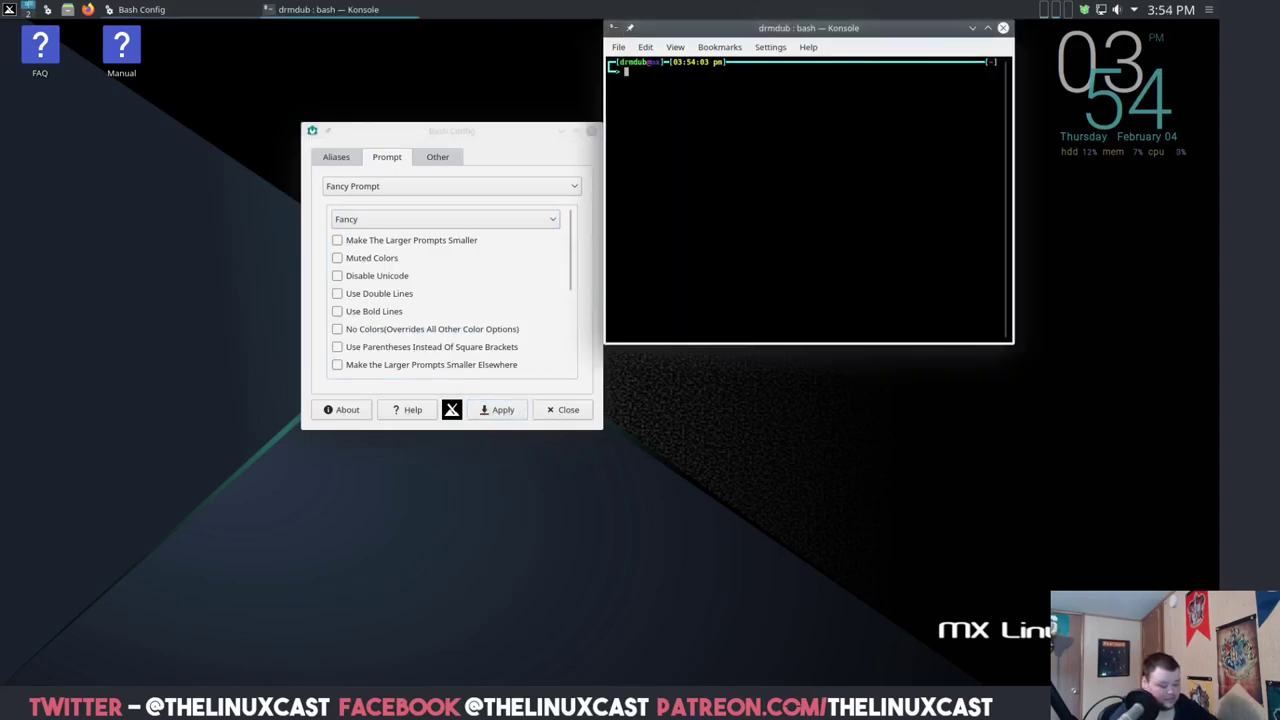
- Switch the Fancy Prompt to the Wide style and apply it
key(ctrl+plus)
key(ctrl+plus)
key(ctrl+plus)
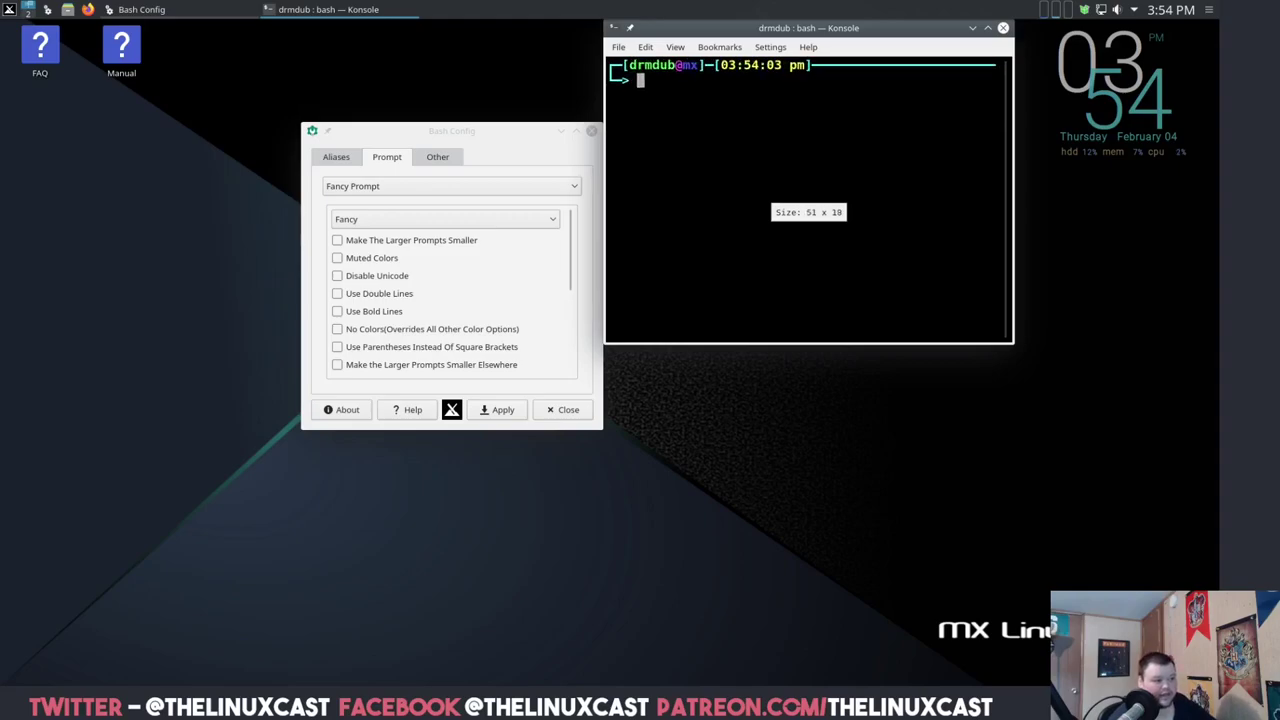
click(421, 190)
click(423, 192)
click(404, 220)
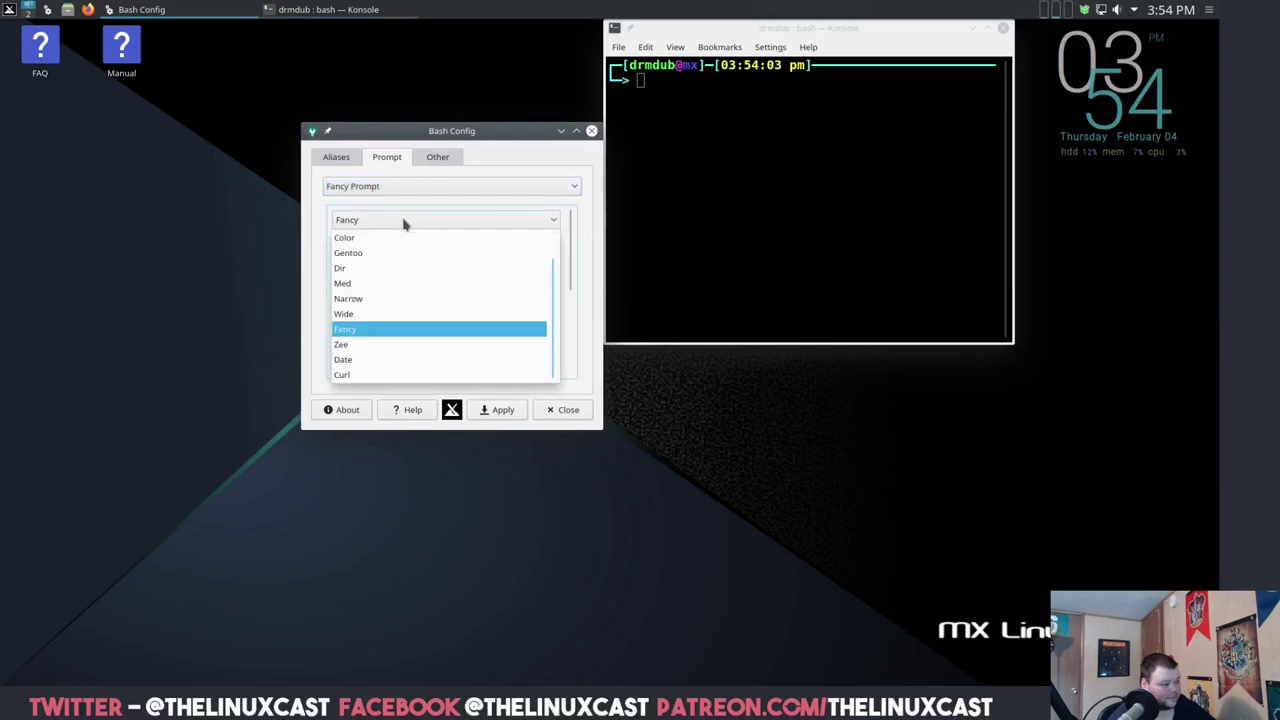
click(366, 318)
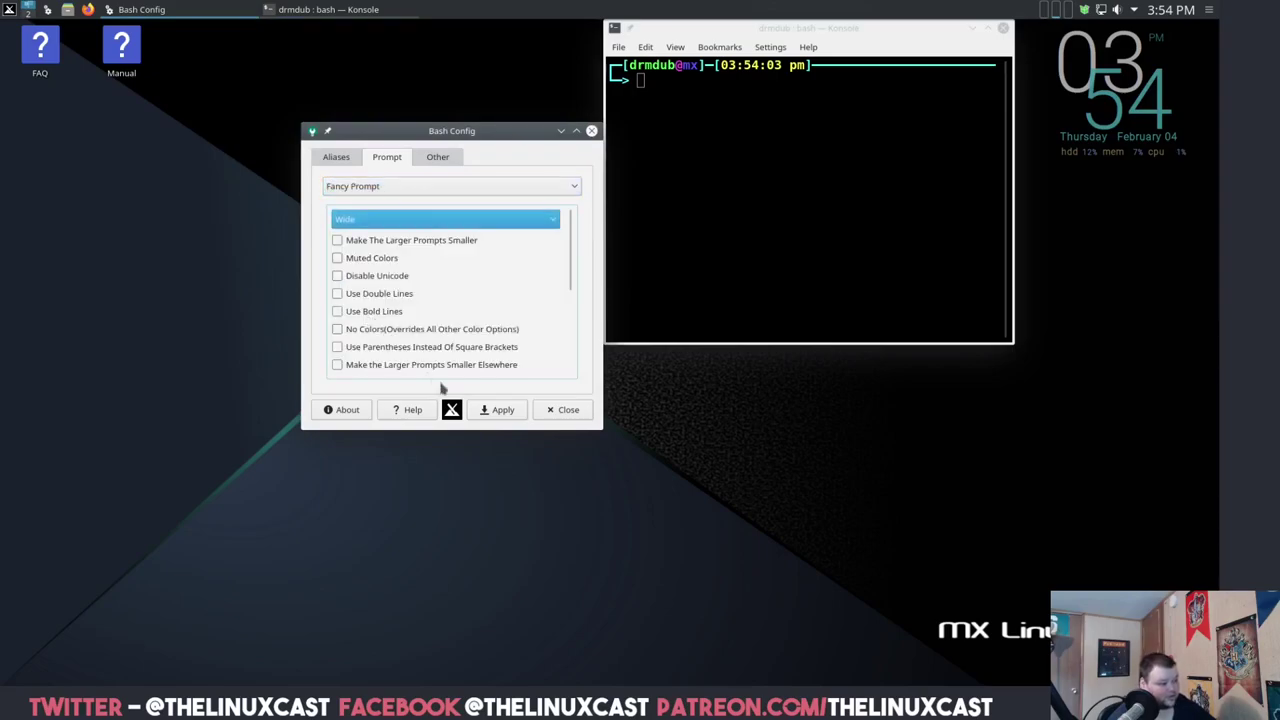
click(516, 412)
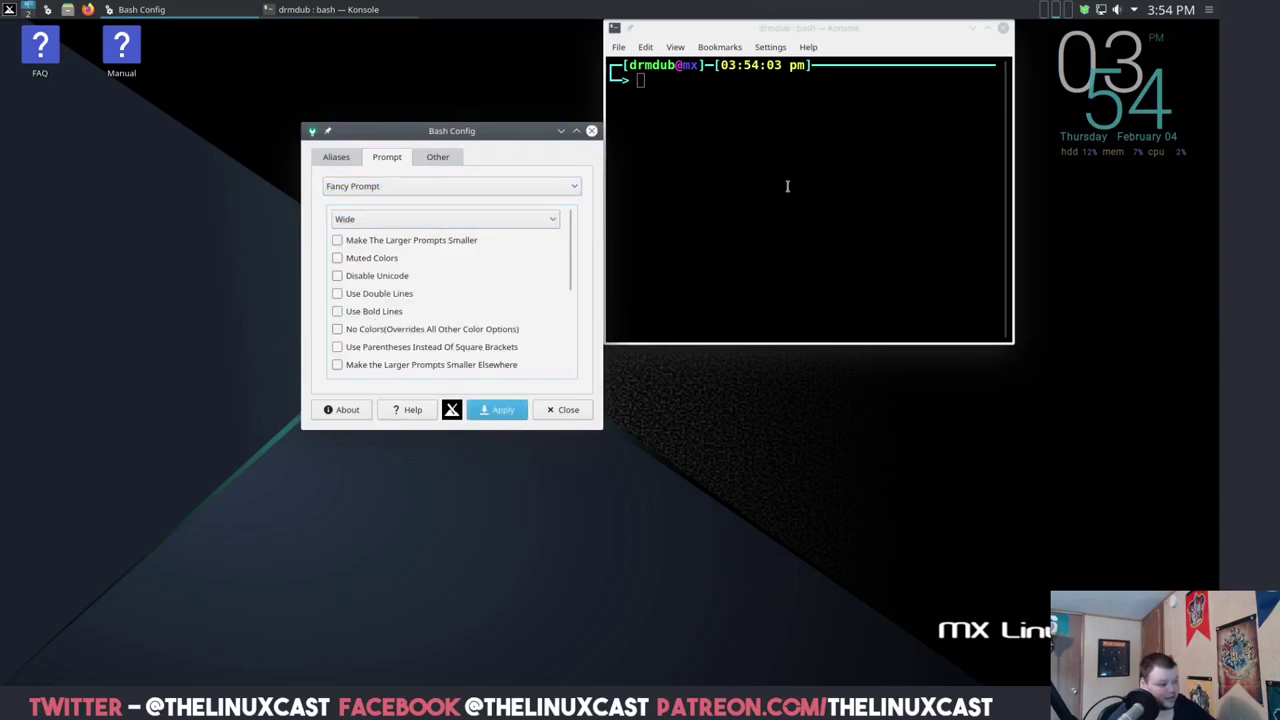
- Check the new prompt in a fresh Konsole, then close it and Bash Config
click(1003, 28)
key(ctrl+alt+t)
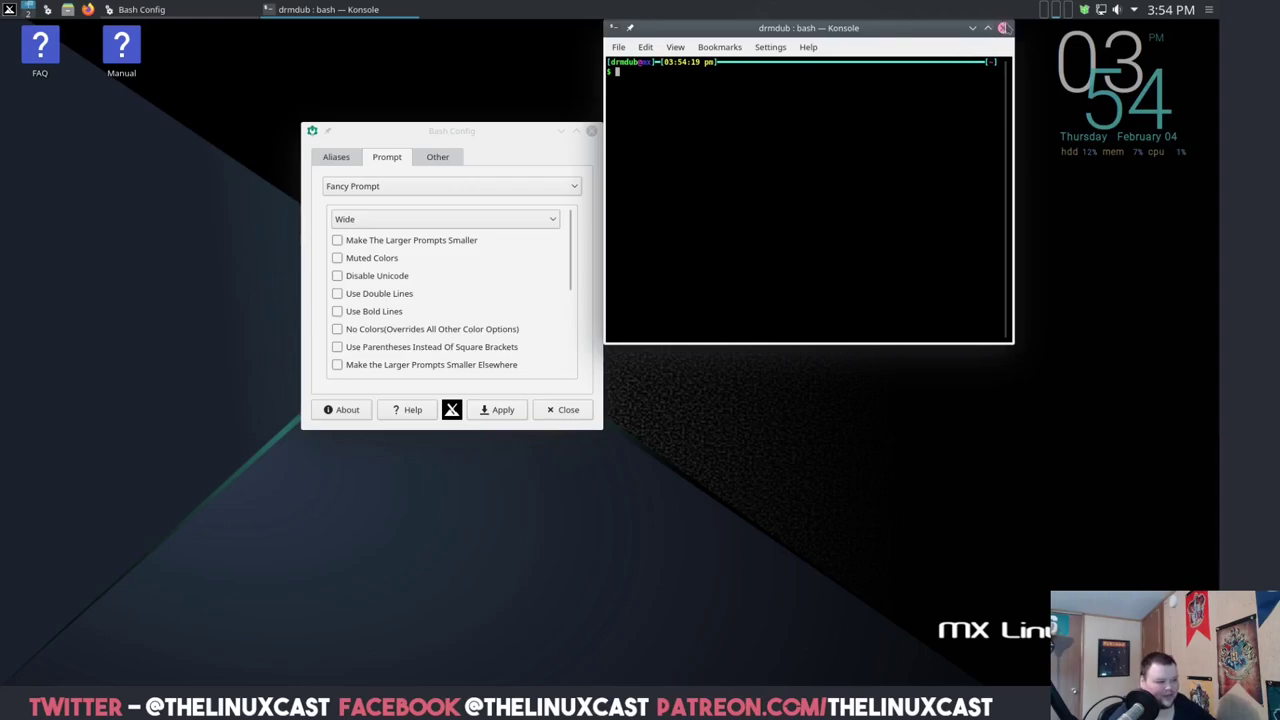
click(1003, 27)
click(338, 157)
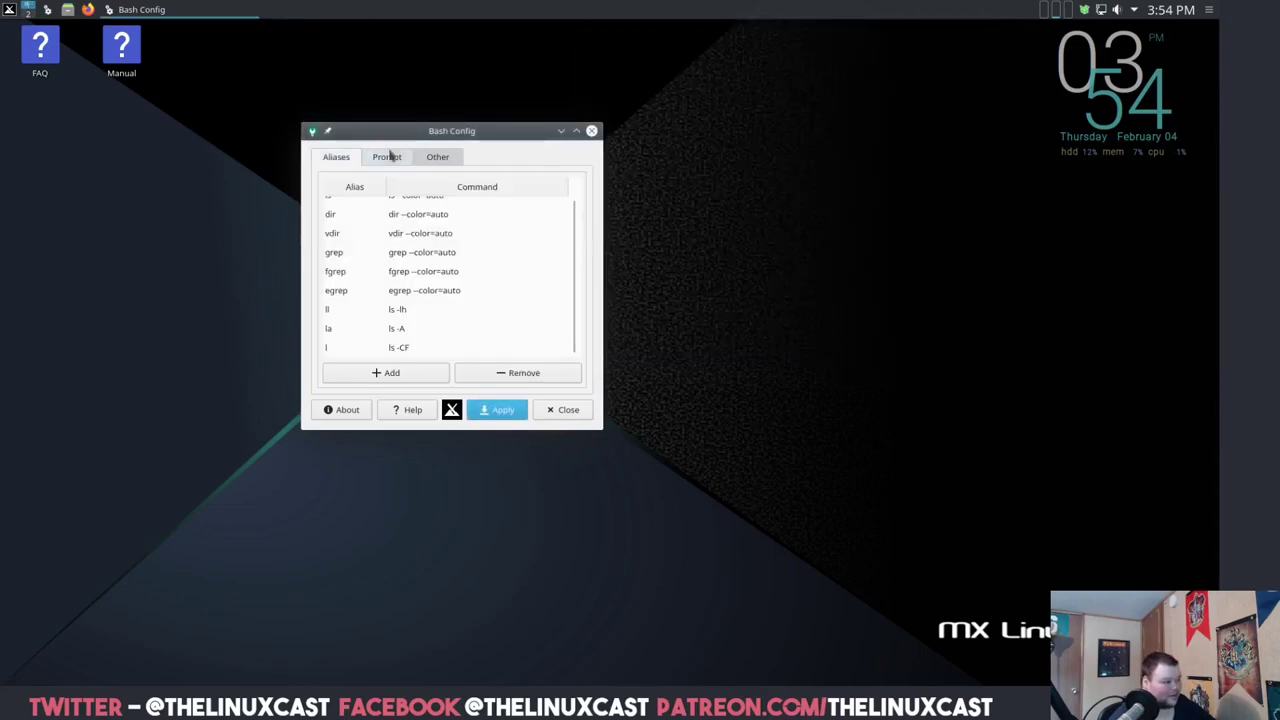
click(591, 131)
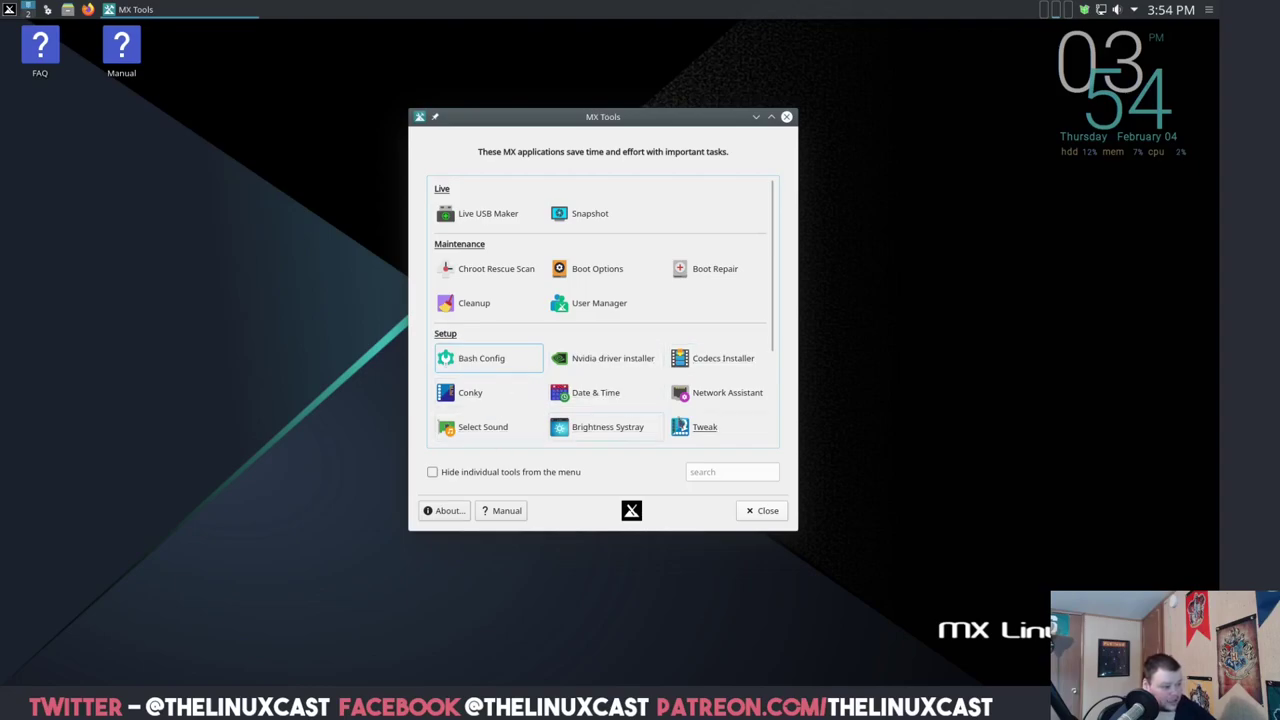
- Launch MX Tweak and move the panel to the bottom of the screen
click(704, 428)
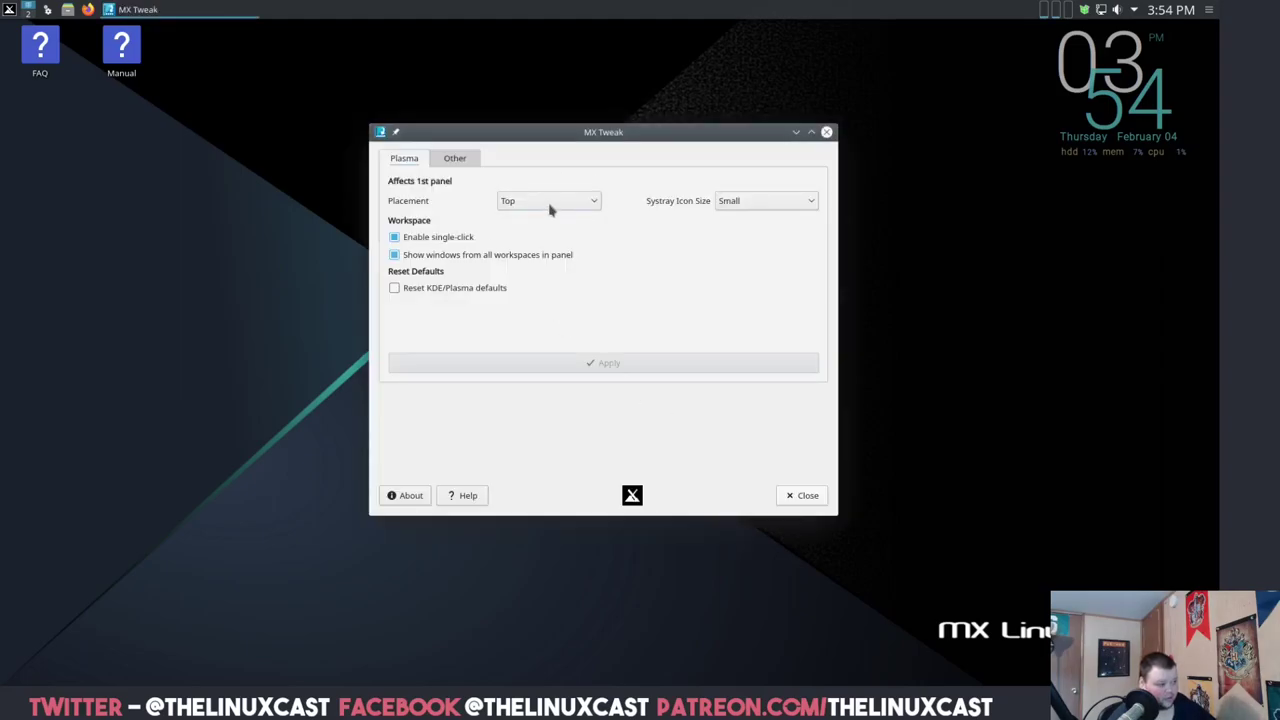
click(549, 208)
click(543, 224)
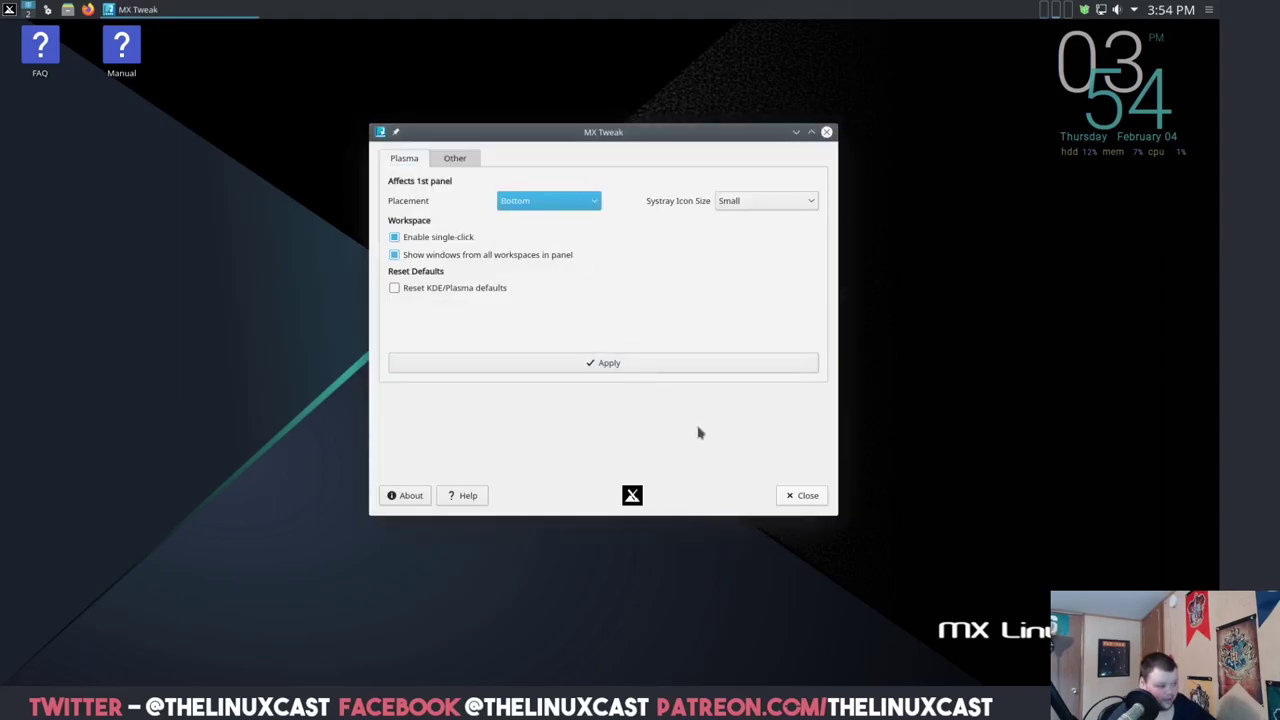
click(627, 372)
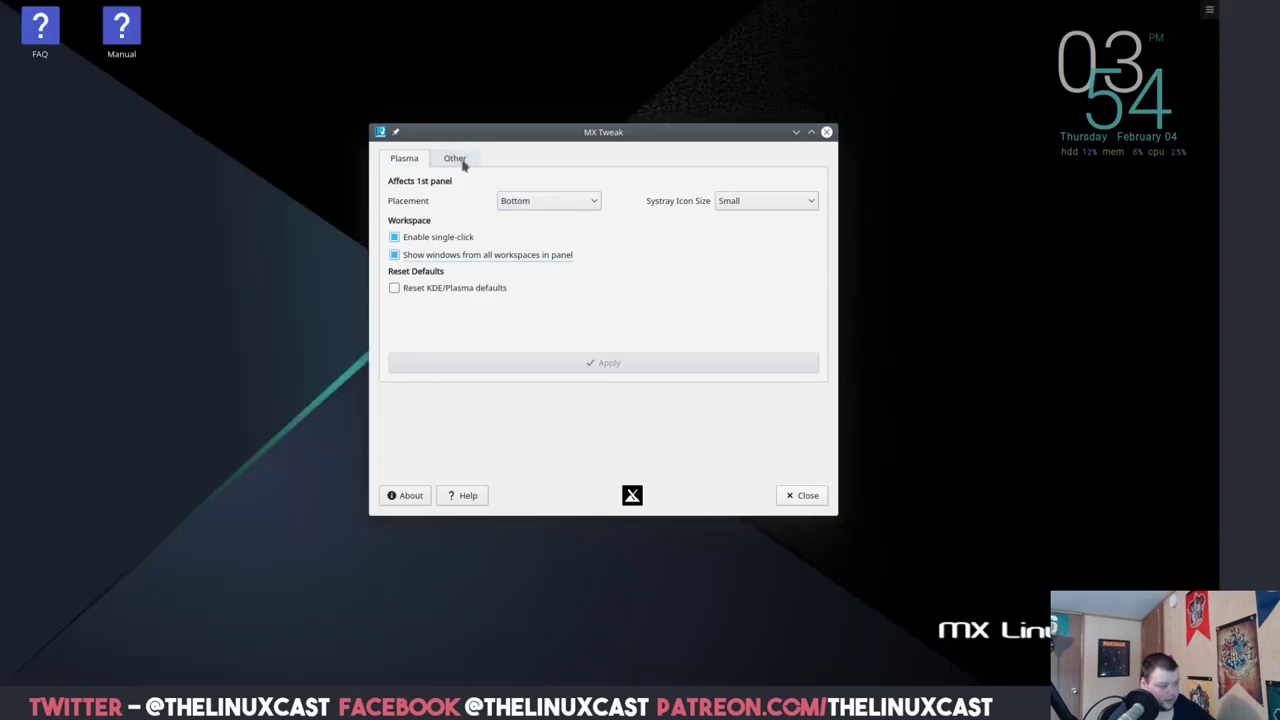
click(455, 159)
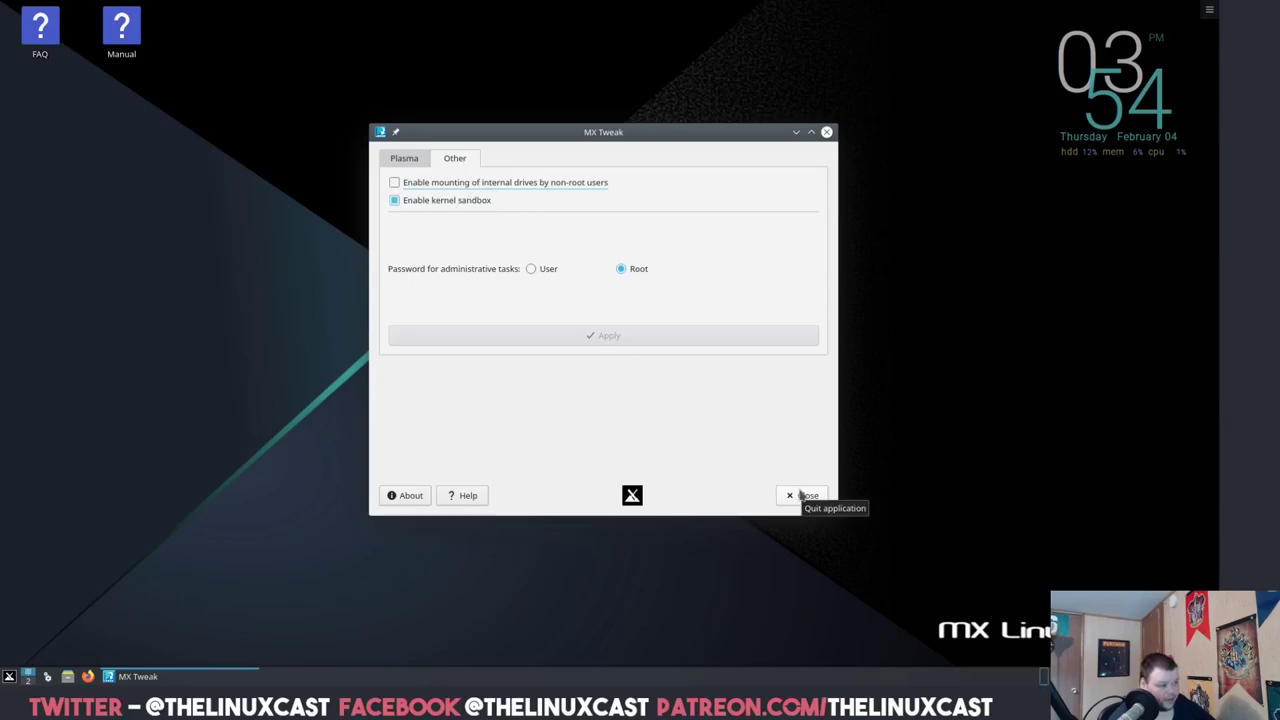
- Close MX Tweak, scroll through the MX Tools list, then close MX Tools
click(801, 496)
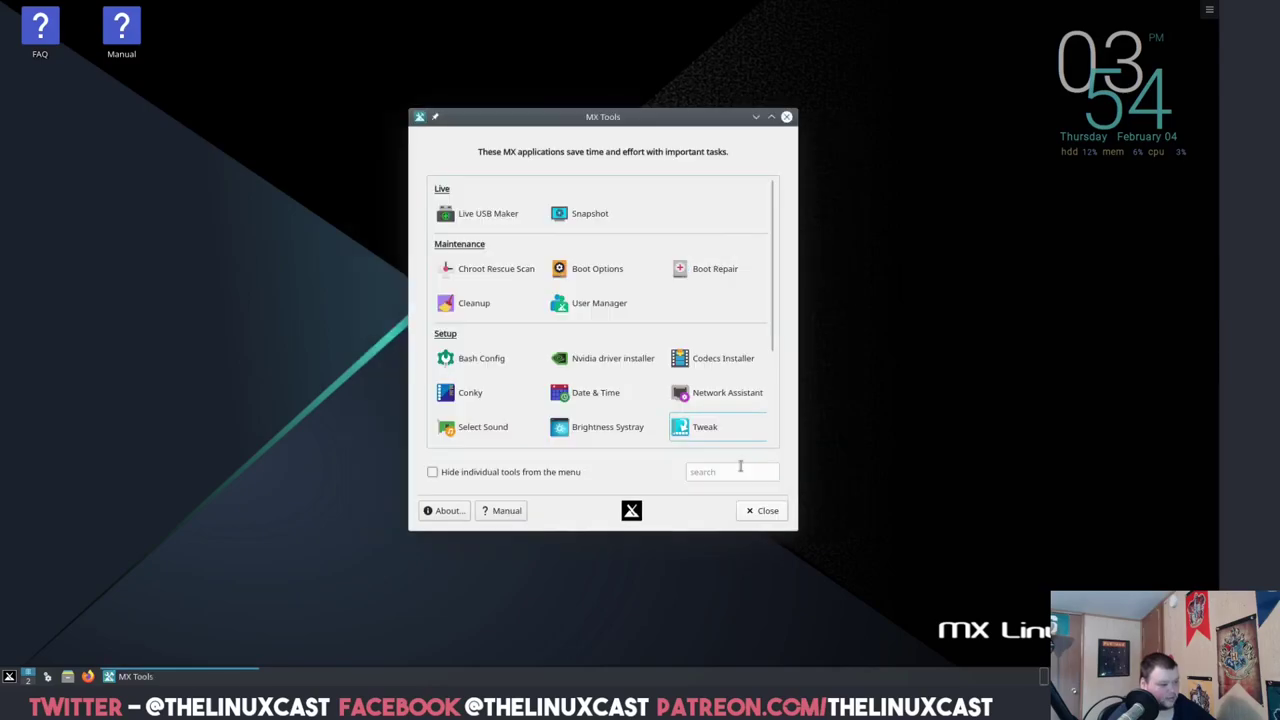
scroll(600, 360, down, 3)
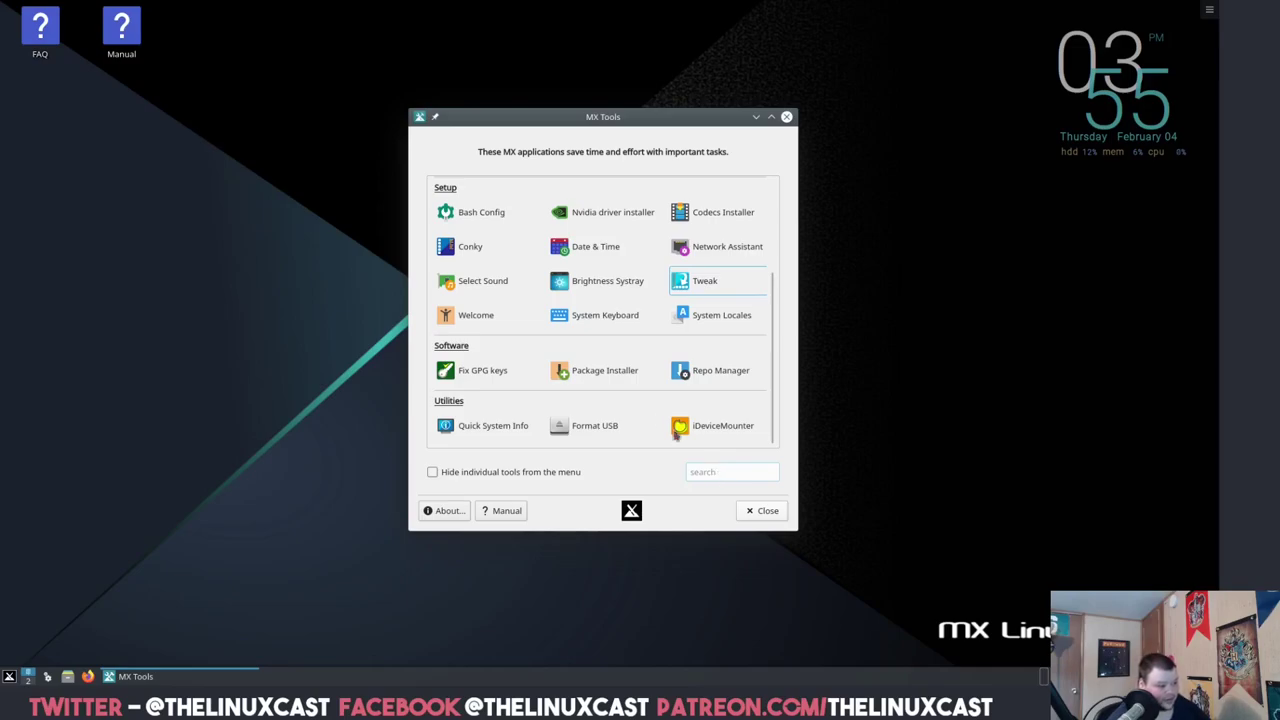
scroll(580, 324, up, 3)
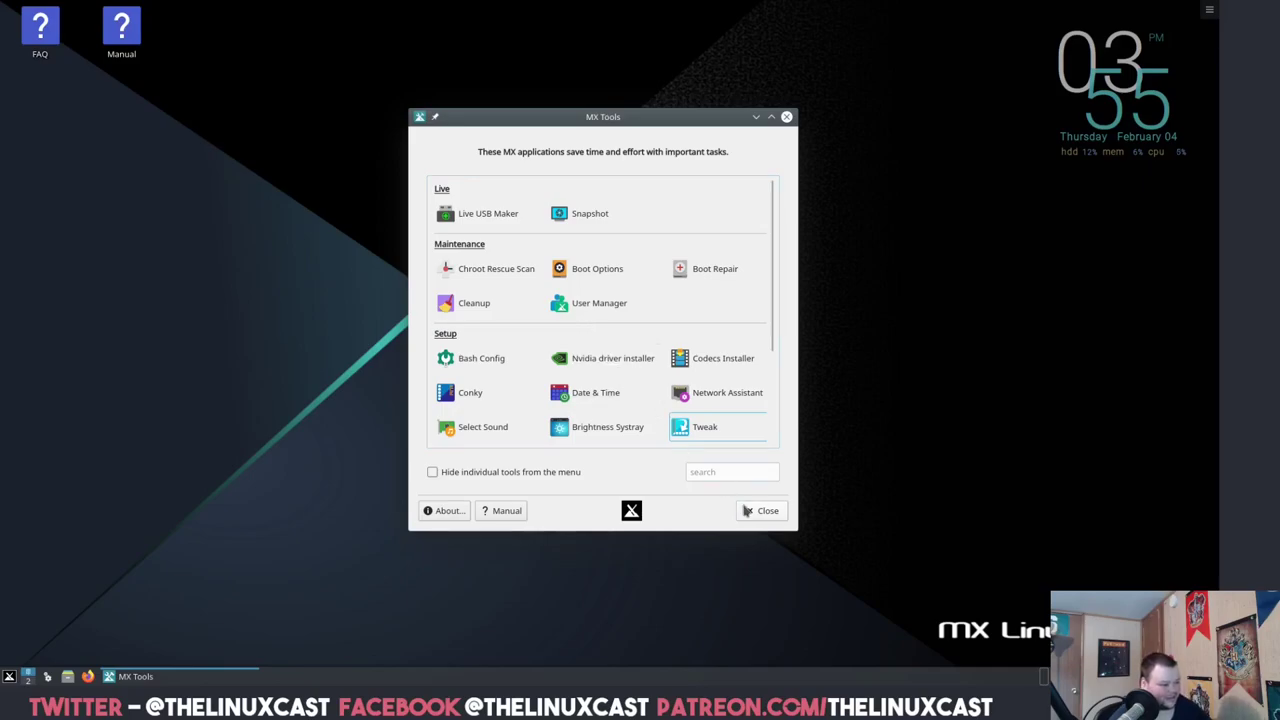
click(762, 511)
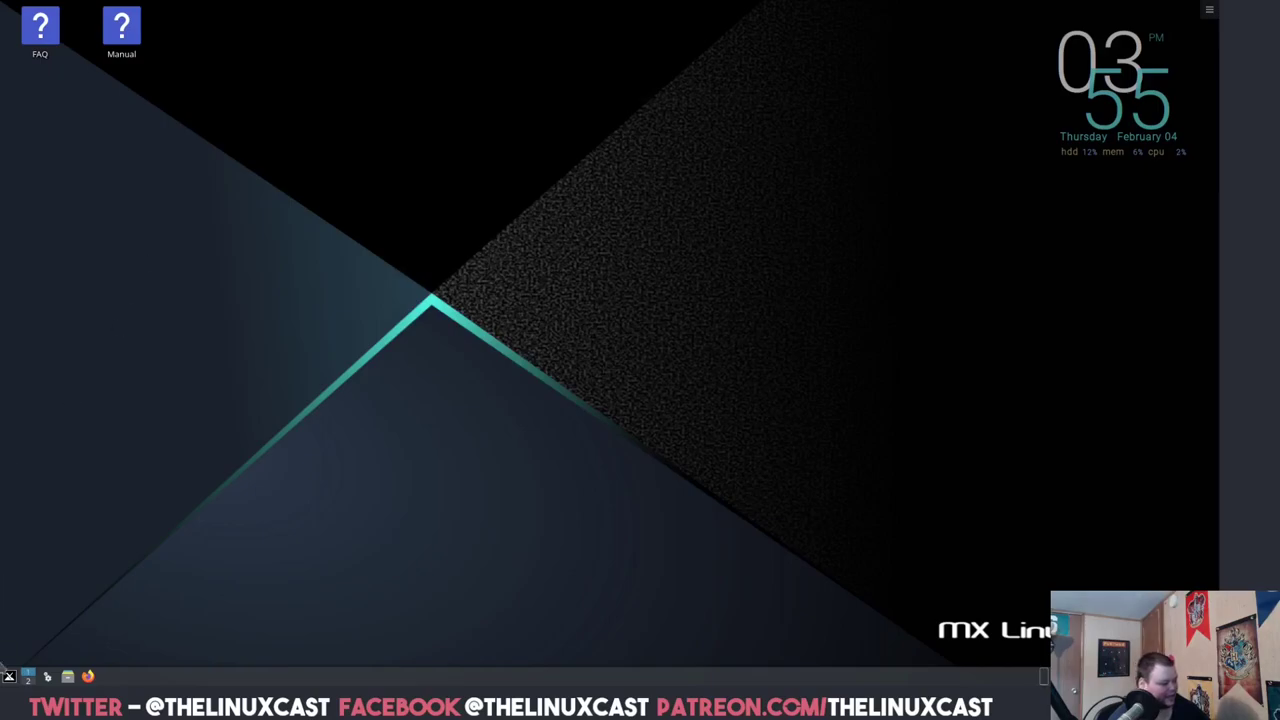
- Open the Application Menu and browse Office, Multimedia, Graphics and Settings, ending on System
click(8, 677)
mouse_move(100, 535)
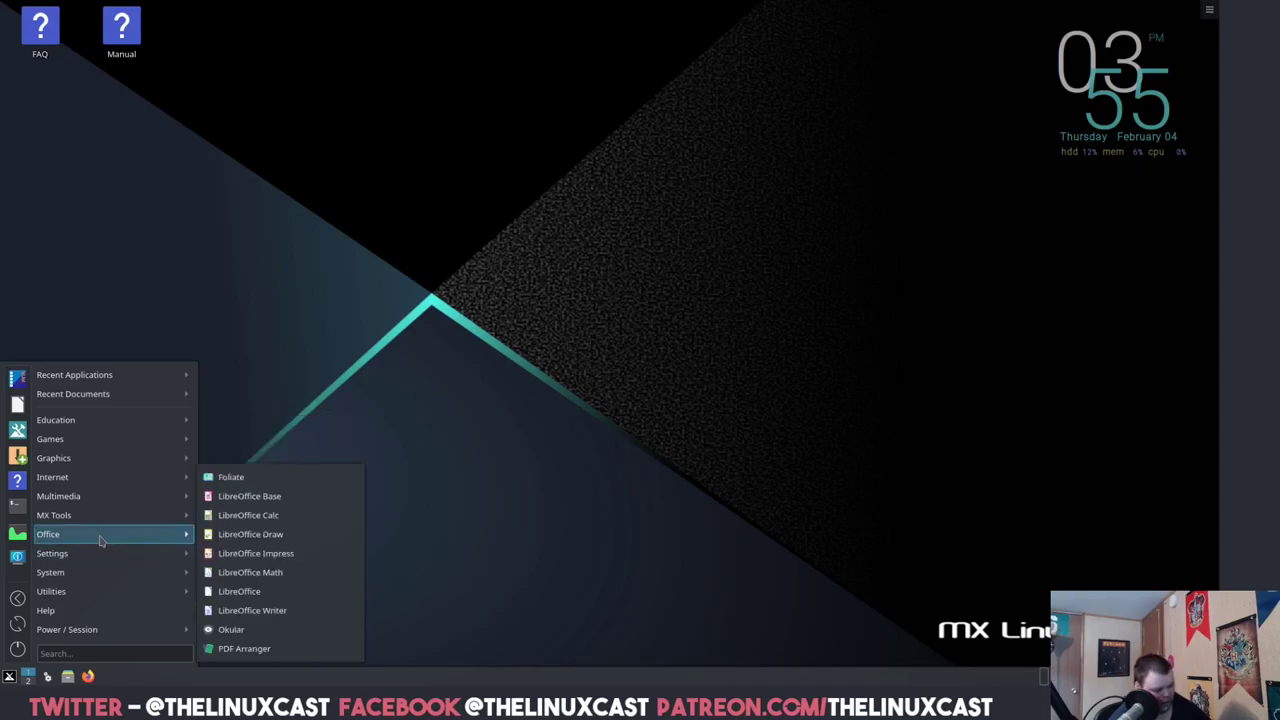
mouse_move(98, 480)
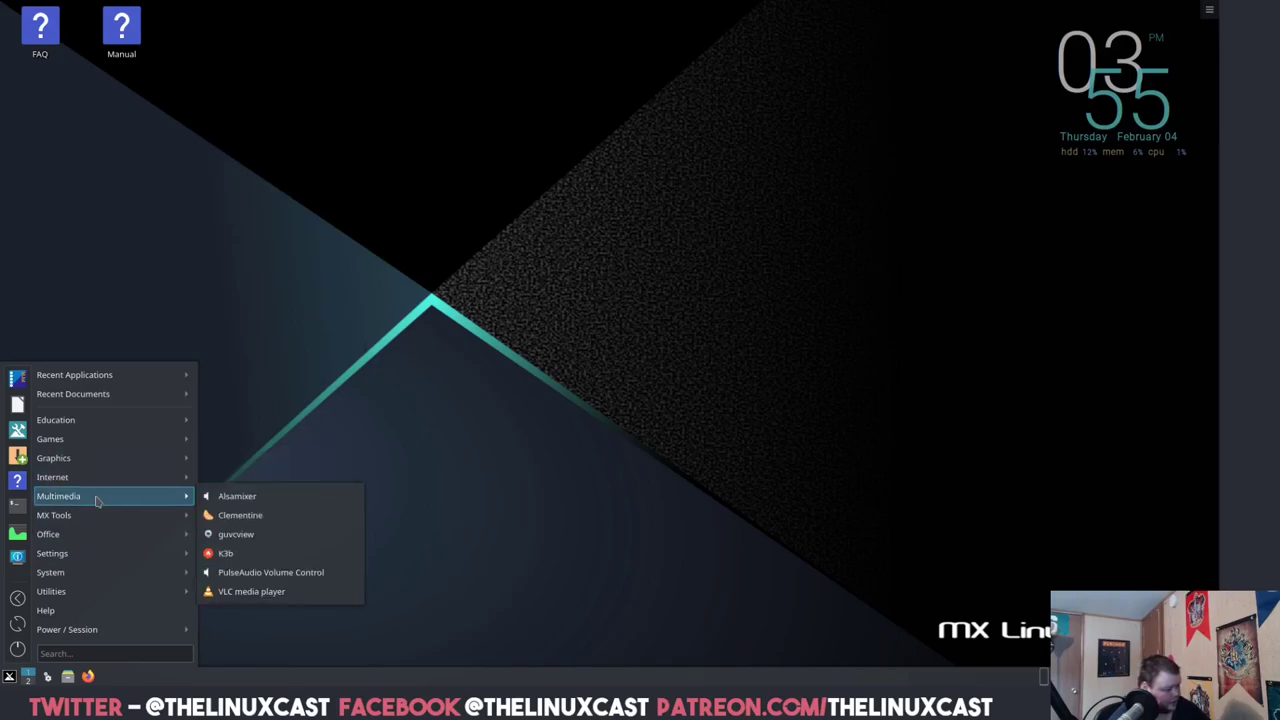
mouse_move(105, 456)
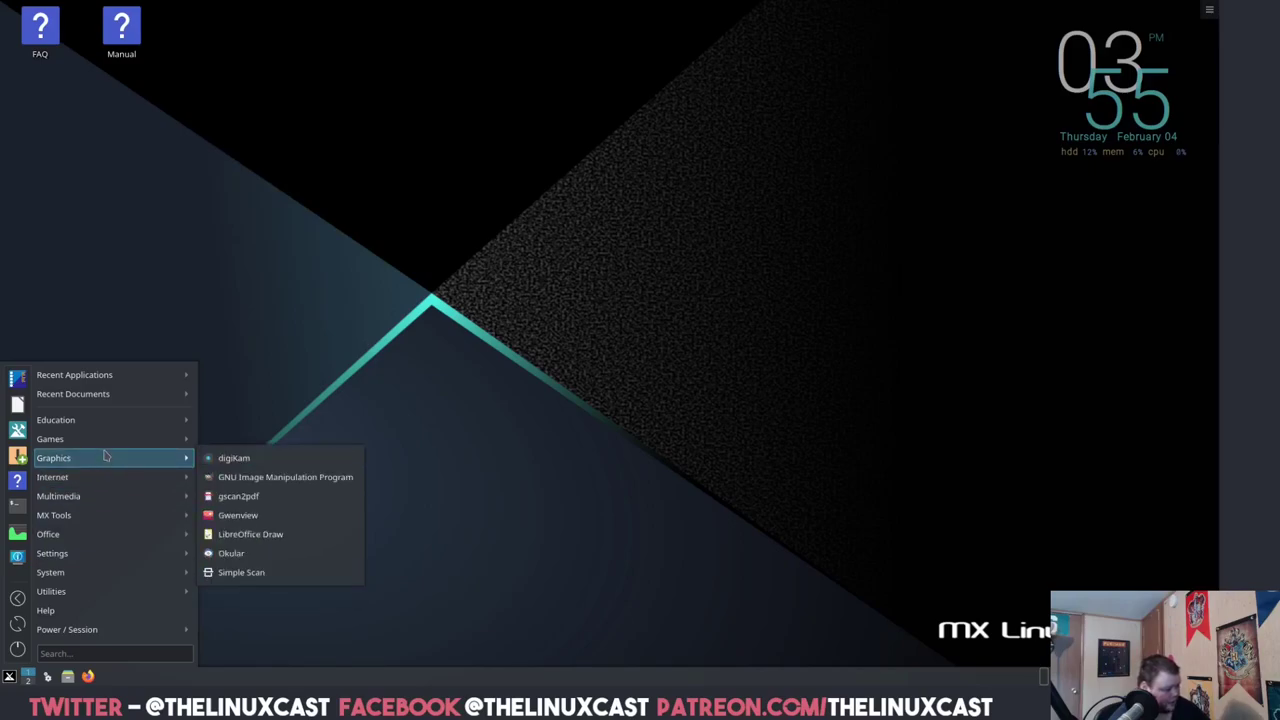
mouse_move(90, 564)
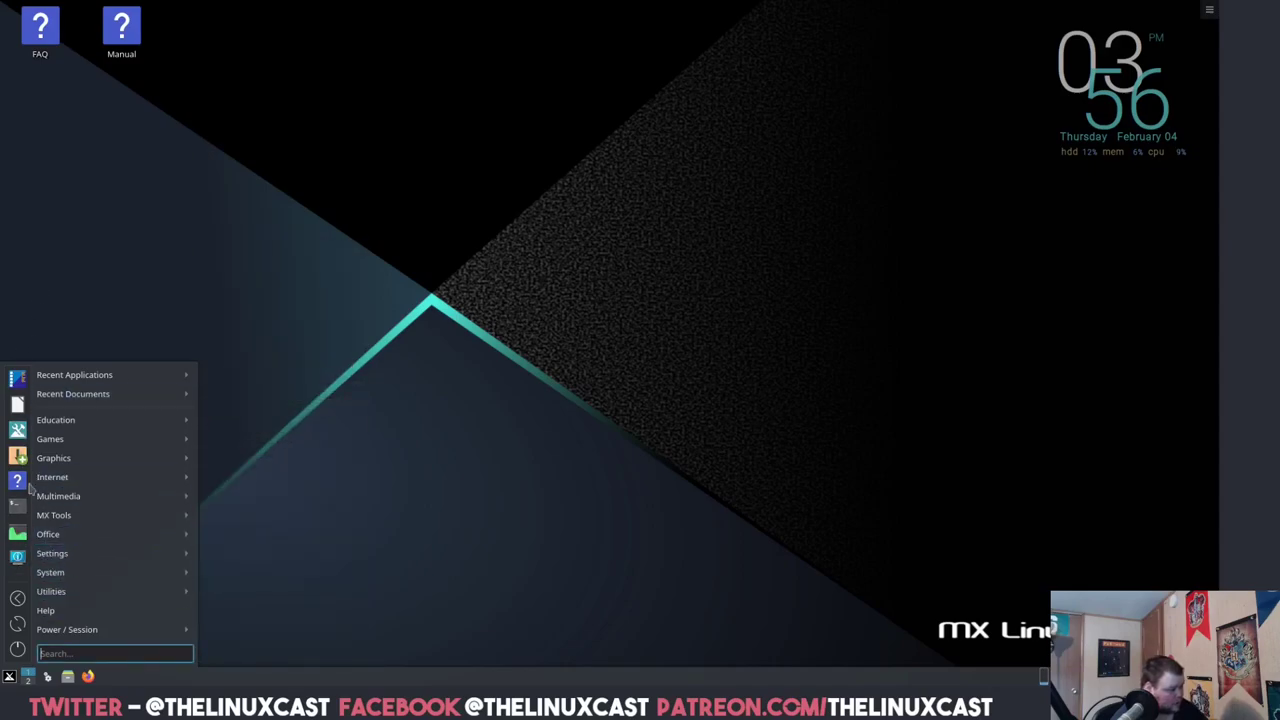
- Launch System Settings and apply the Breeze Dark look and feel
mouse_move(186, 578)
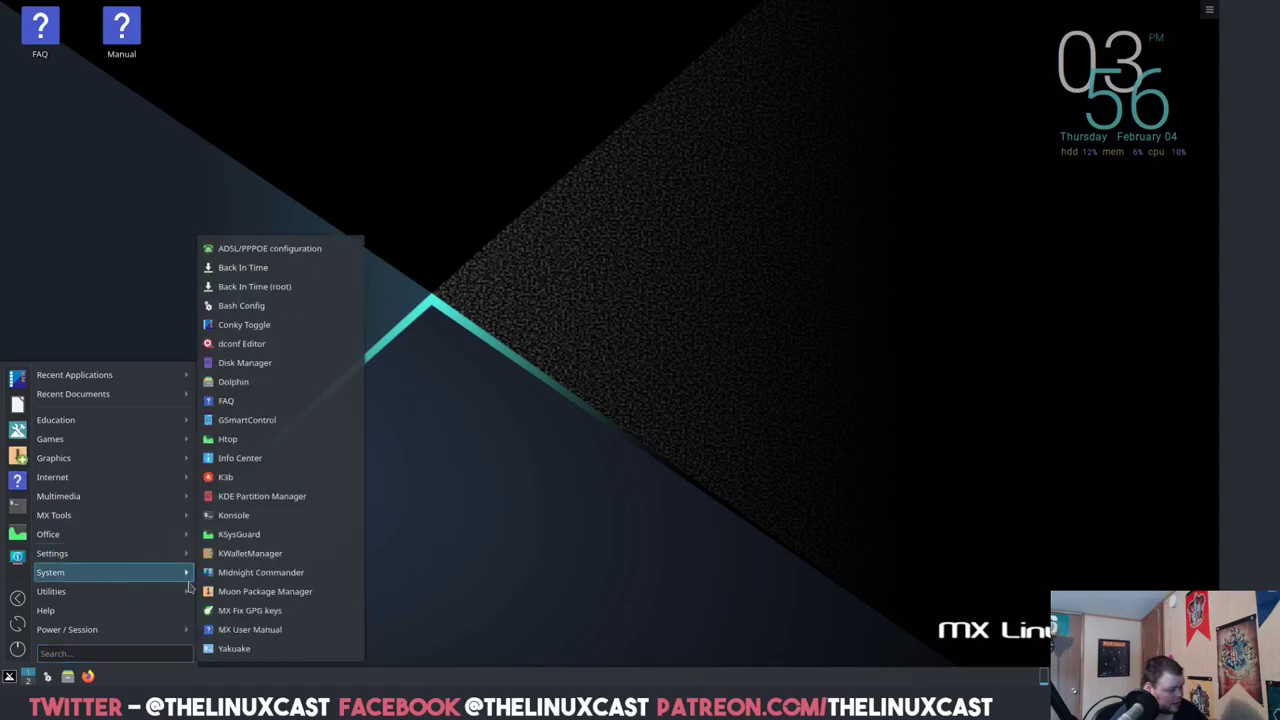
click(46, 677)
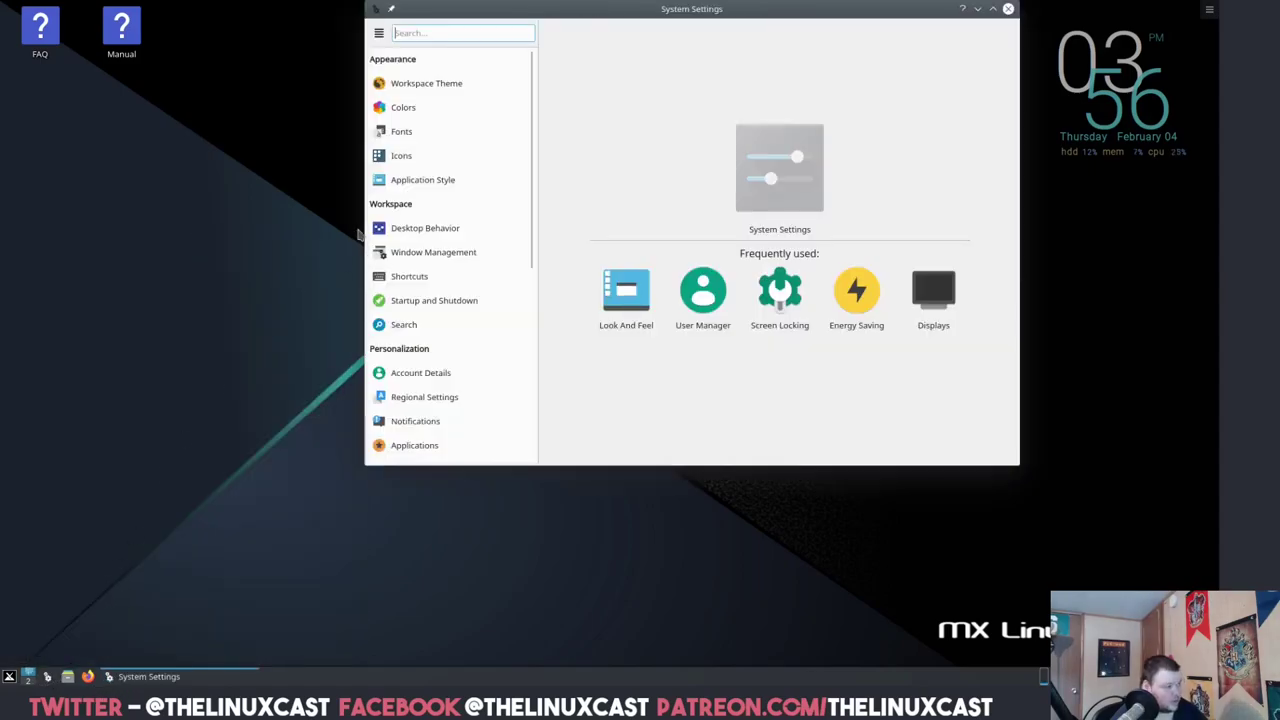
drag(709, 12, 516, 152)
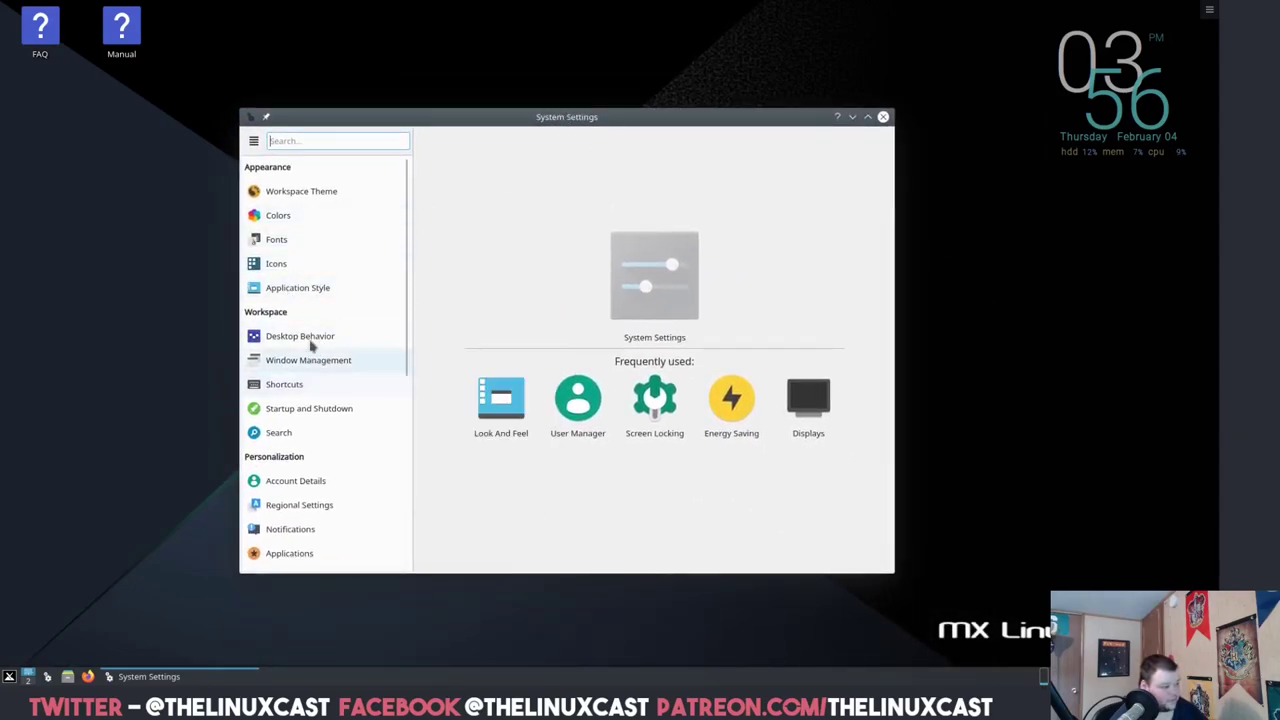
click(316, 201)
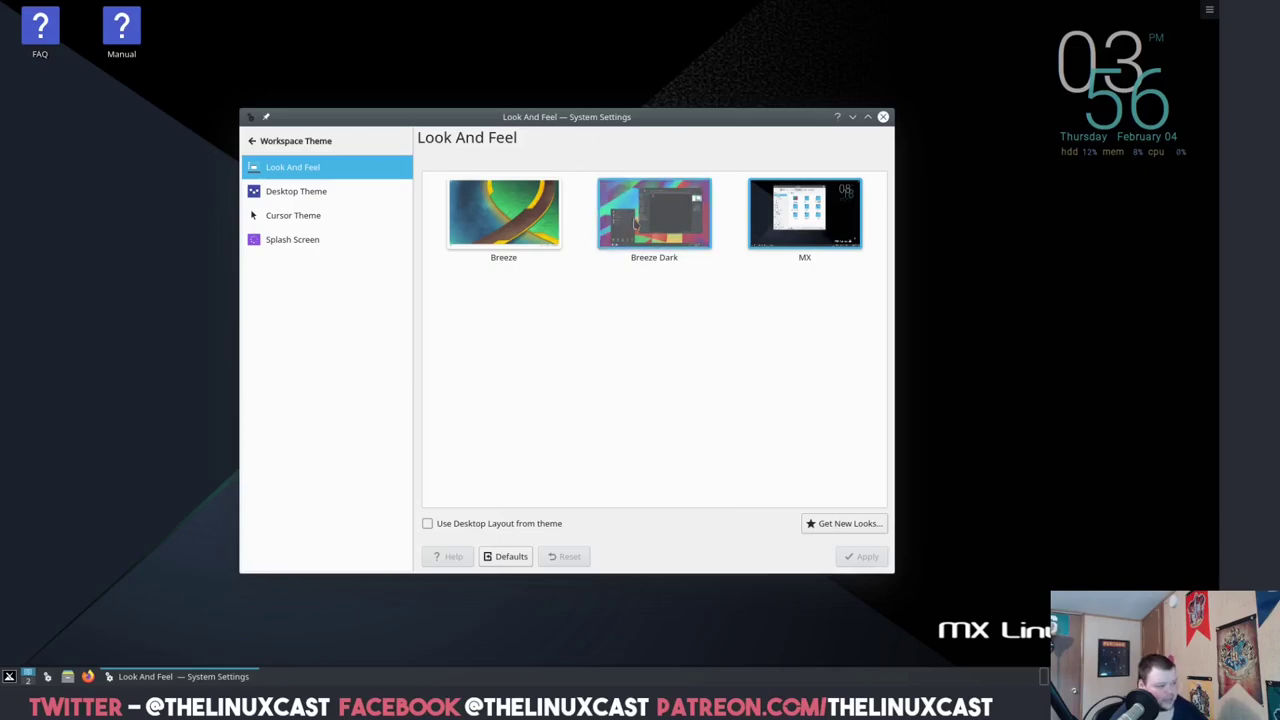
click(652, 214)
click(849, 561)
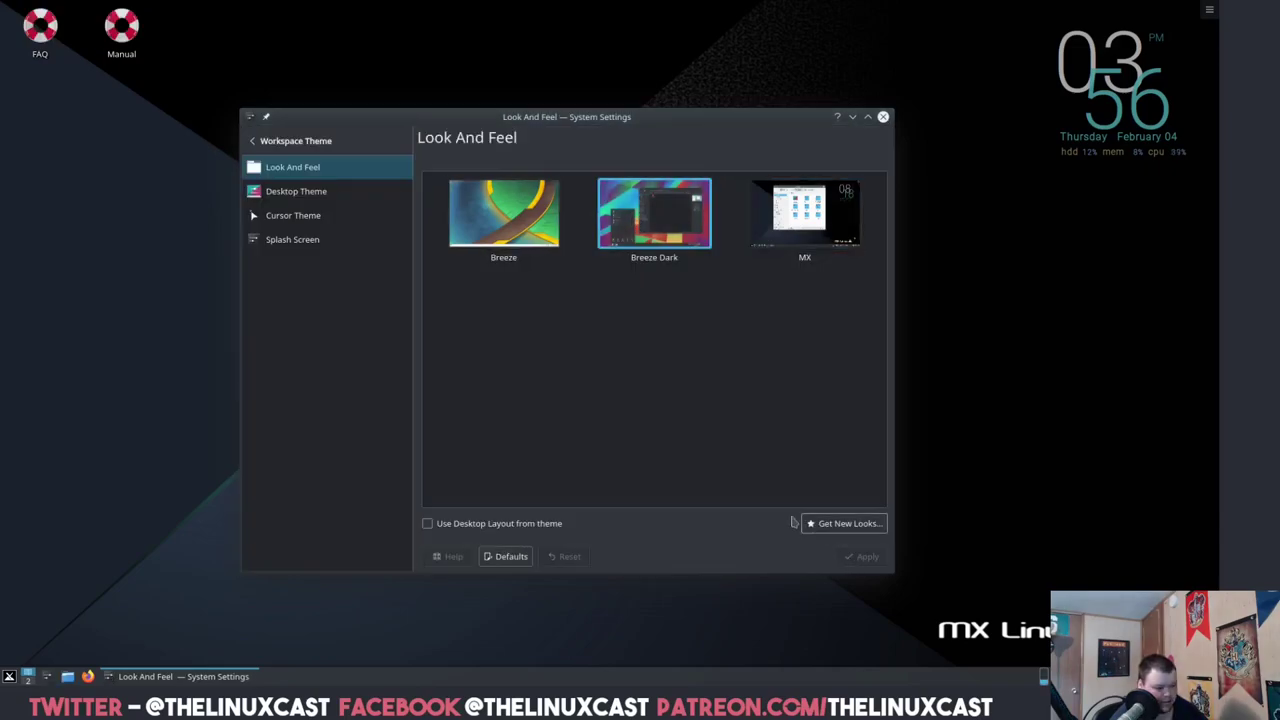
- Check the Desktop Theme choices, then browse the main settings categories
click(314, 194)
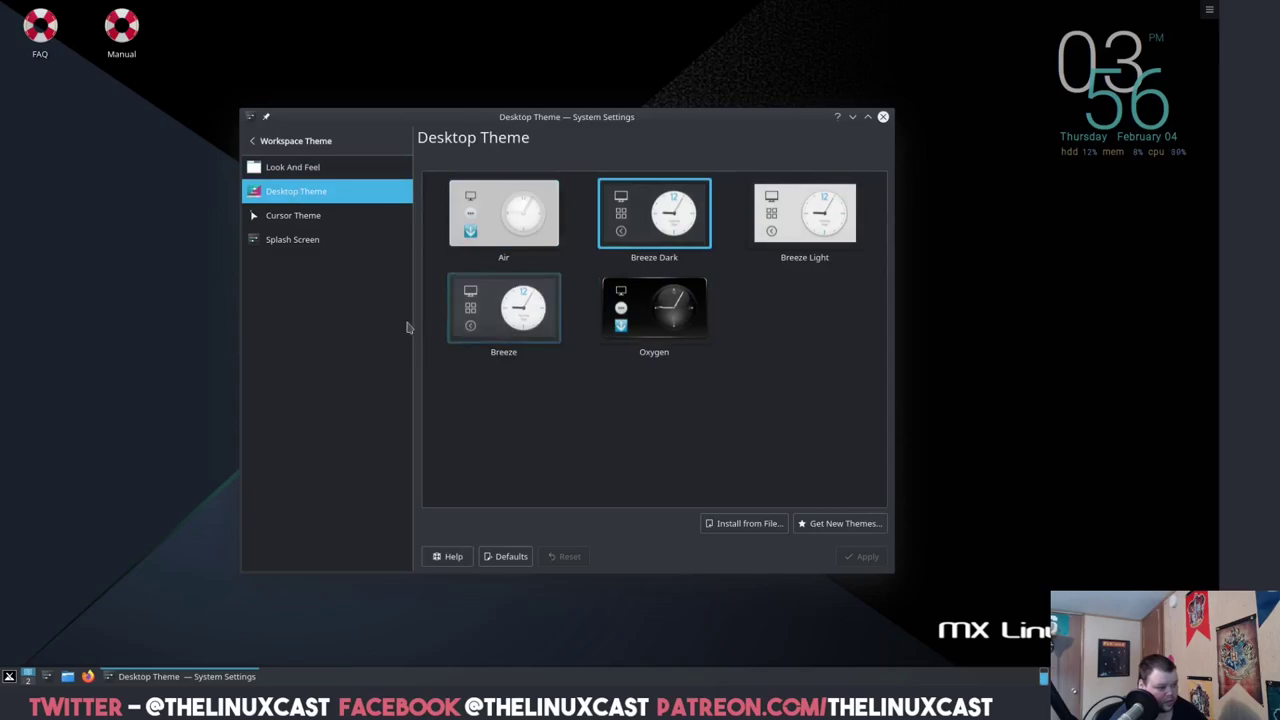
click(254, 141)
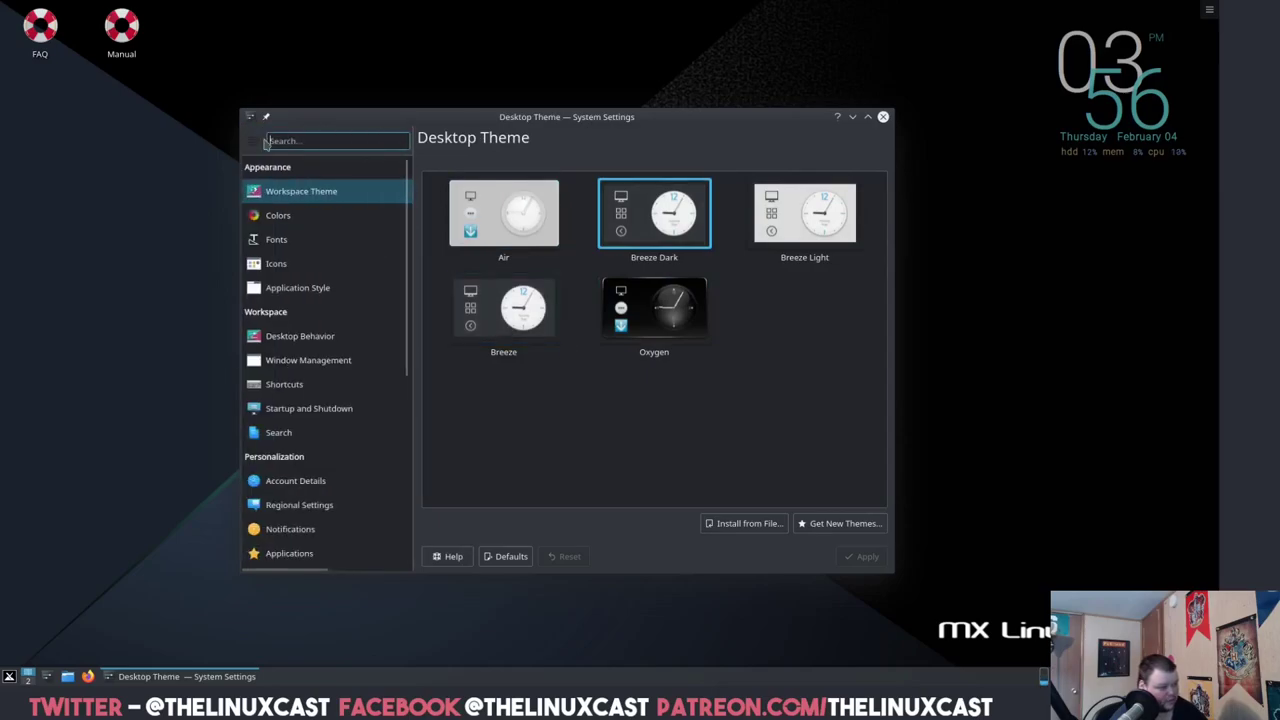
scroll(350, 400, down, 8)
scroll(350, 402, down, 1)
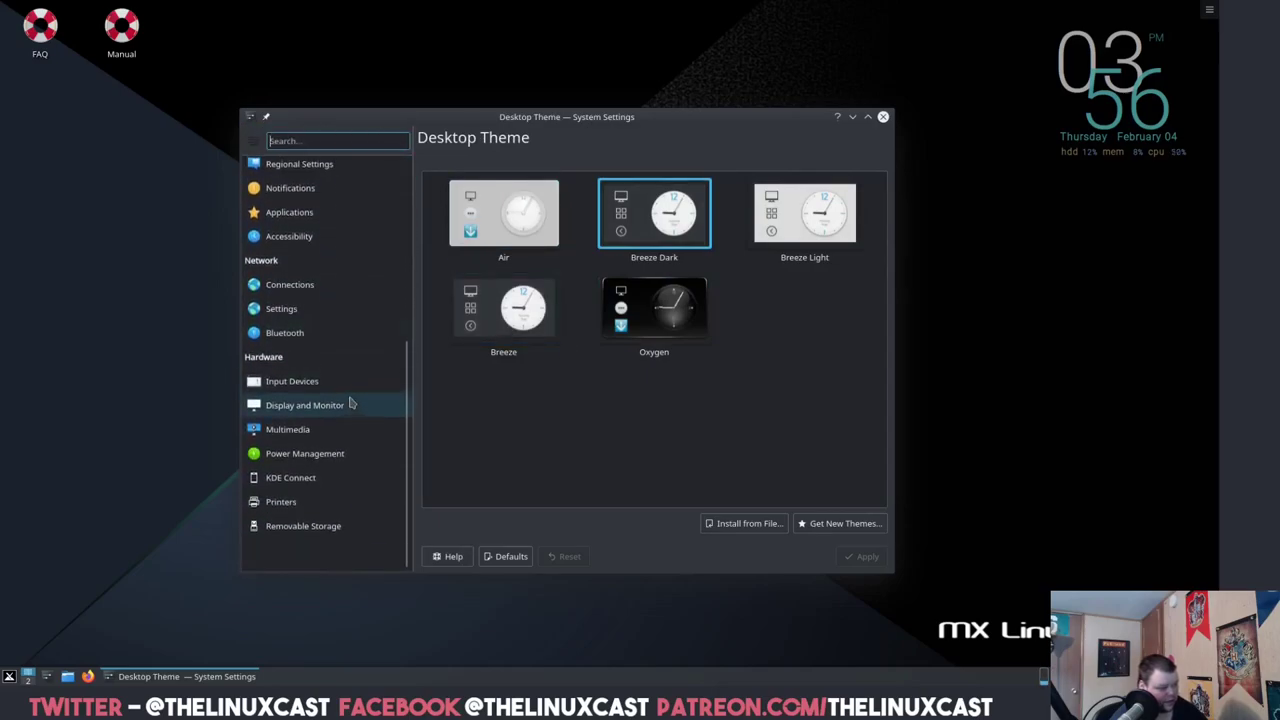
scroll(350, 403, up, 9)
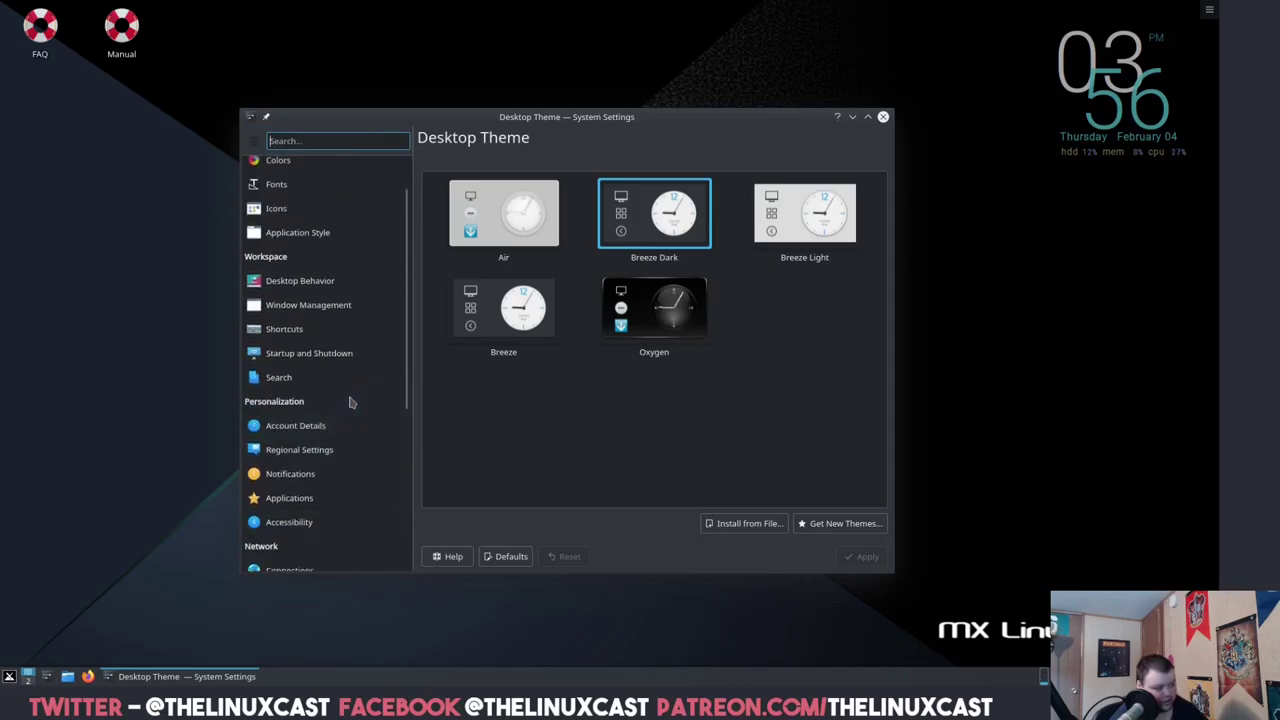
mouse_move(350, 403)
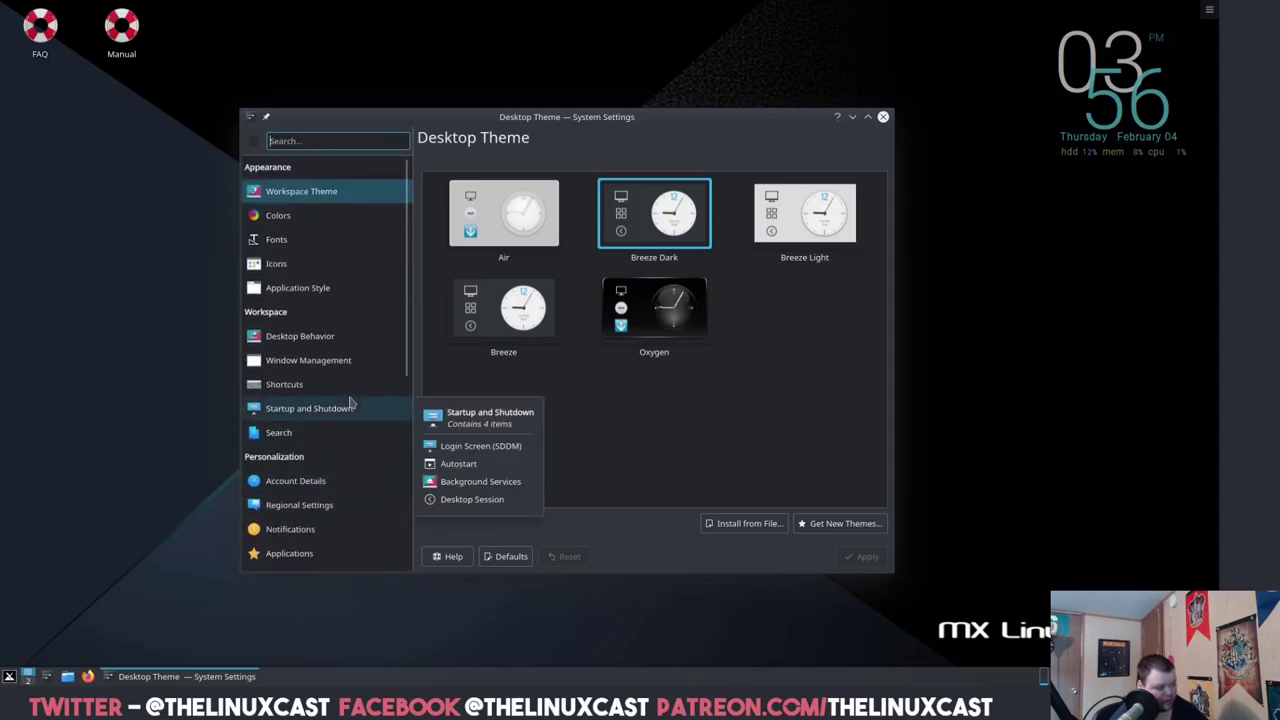
scroll(348, 400, down, 8)
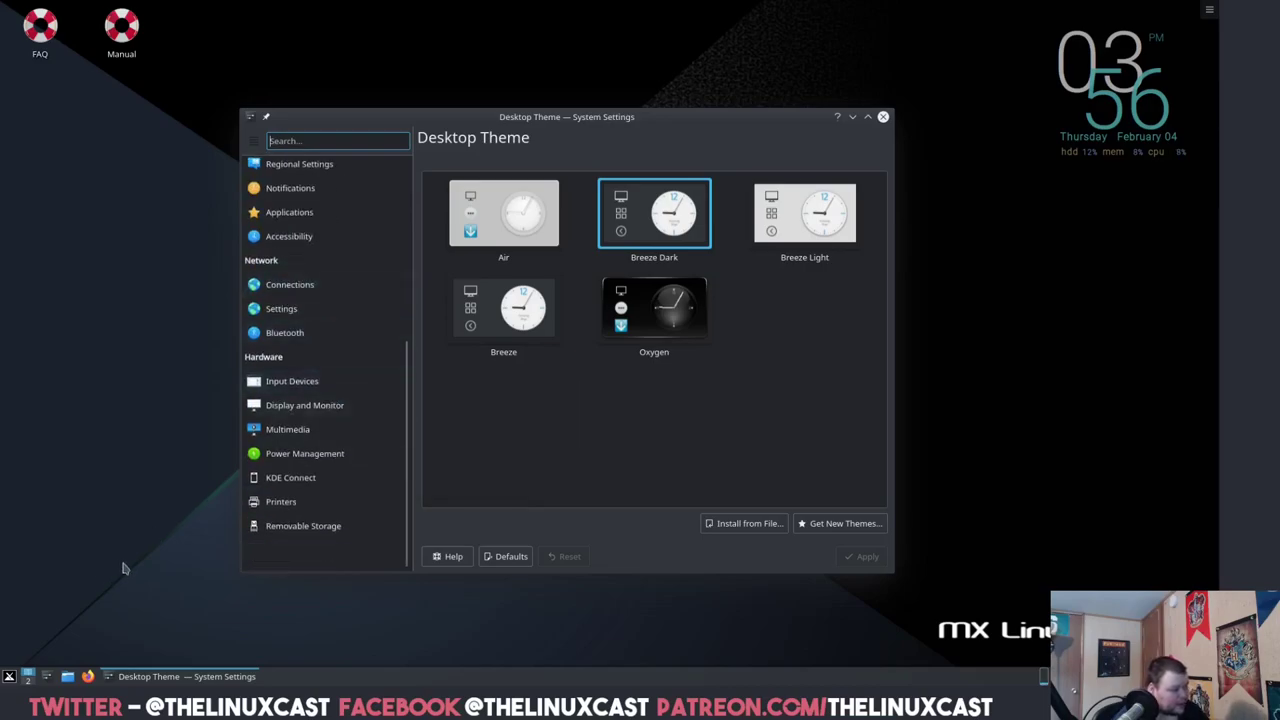
- Search 'about' to view the About System details, then dismiss it and close System Settings
click(8, 680)
text(about)
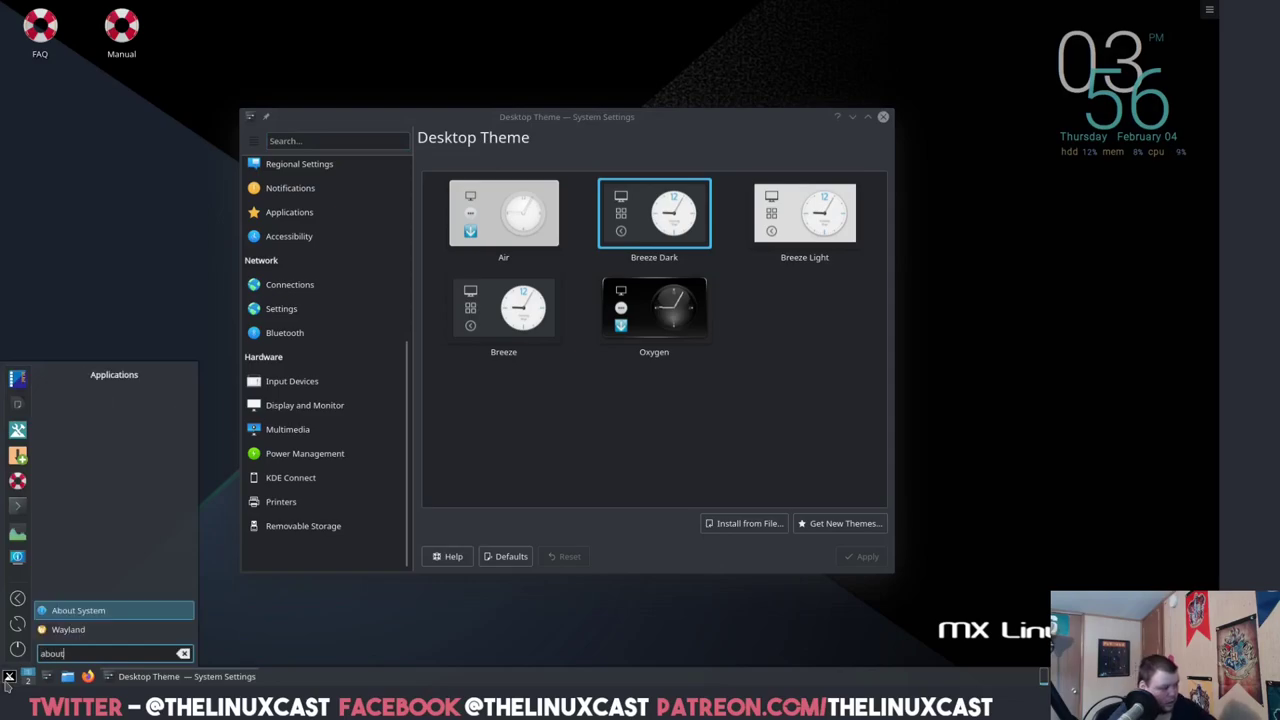
key(Return)
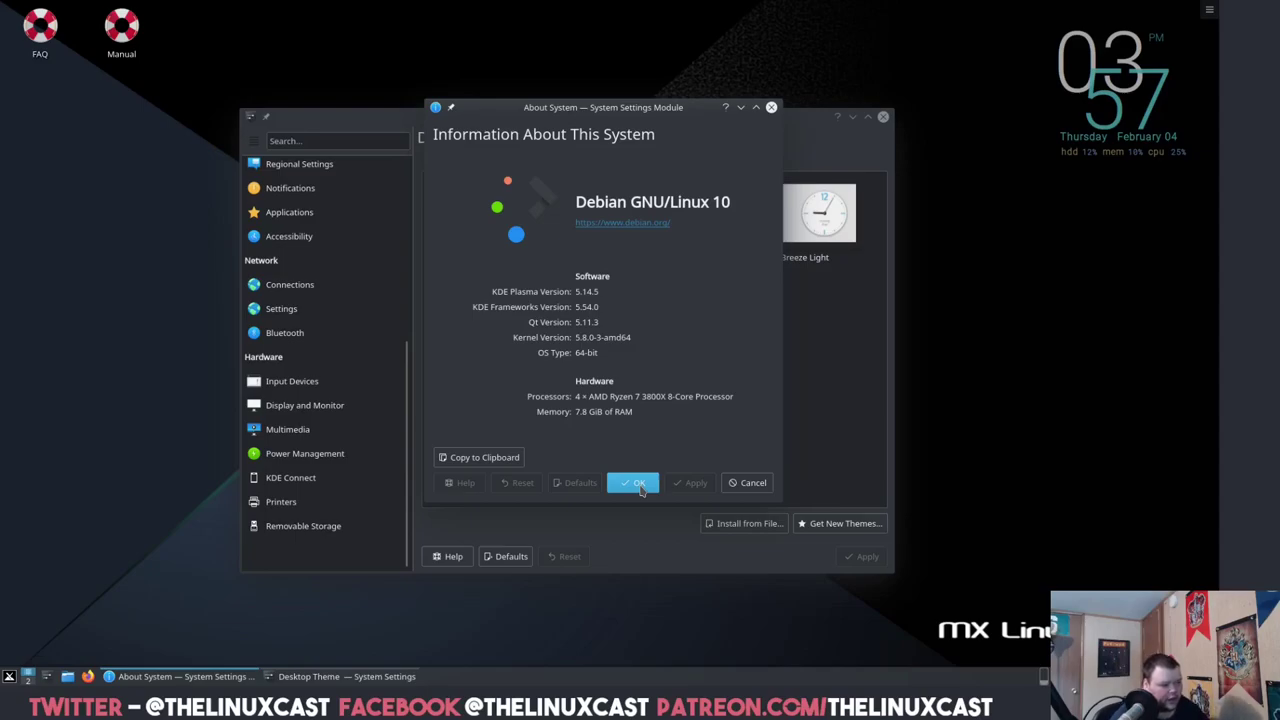
click(640, 484)
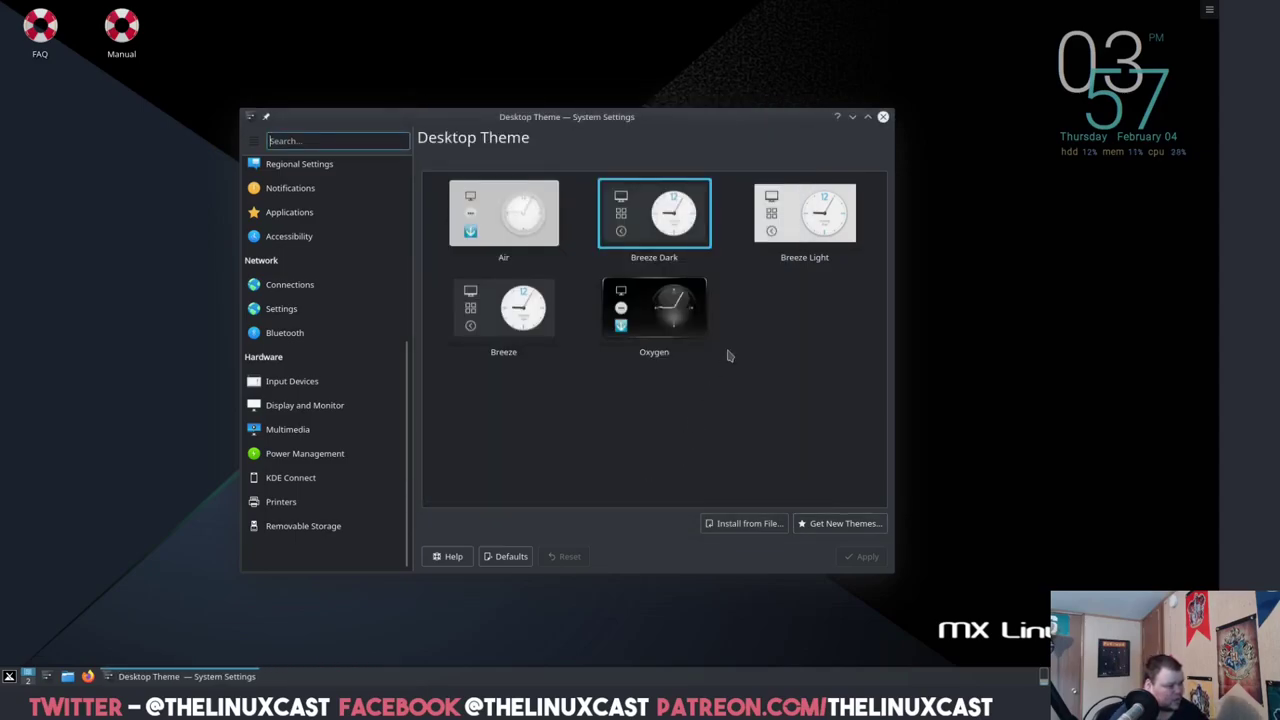
drag(719, 118, 651, 113)
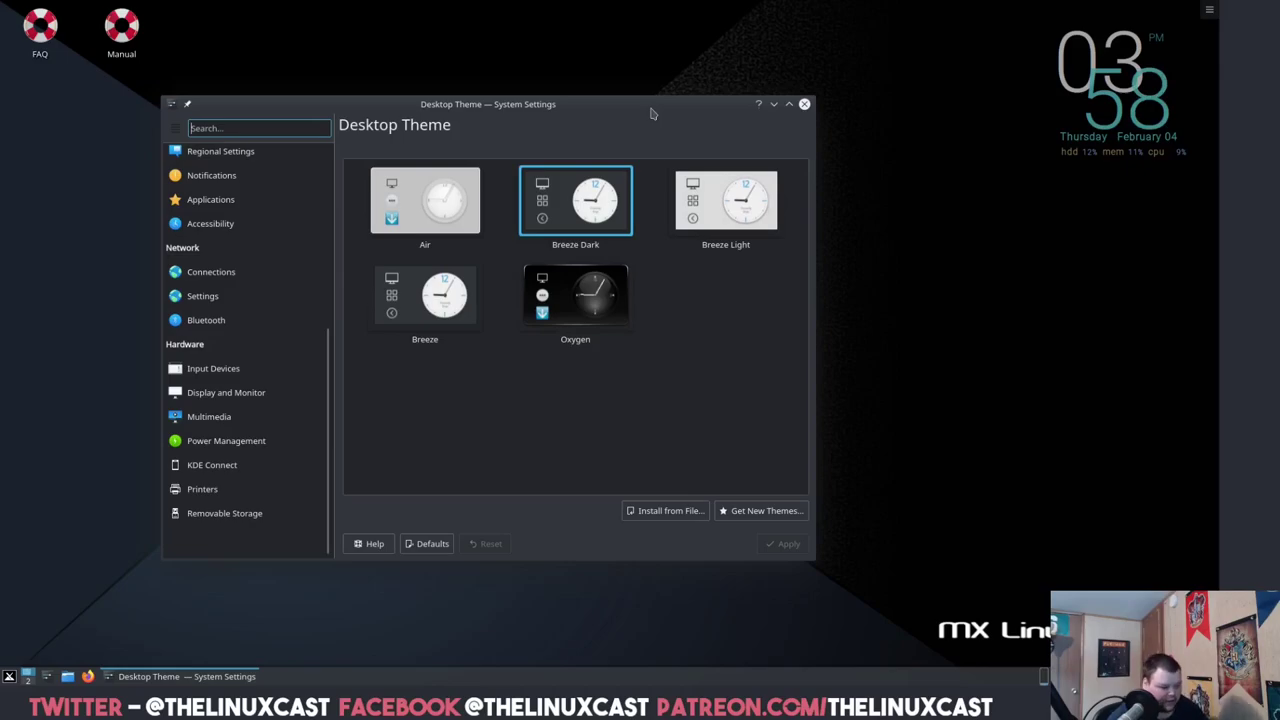
click(804, 104)
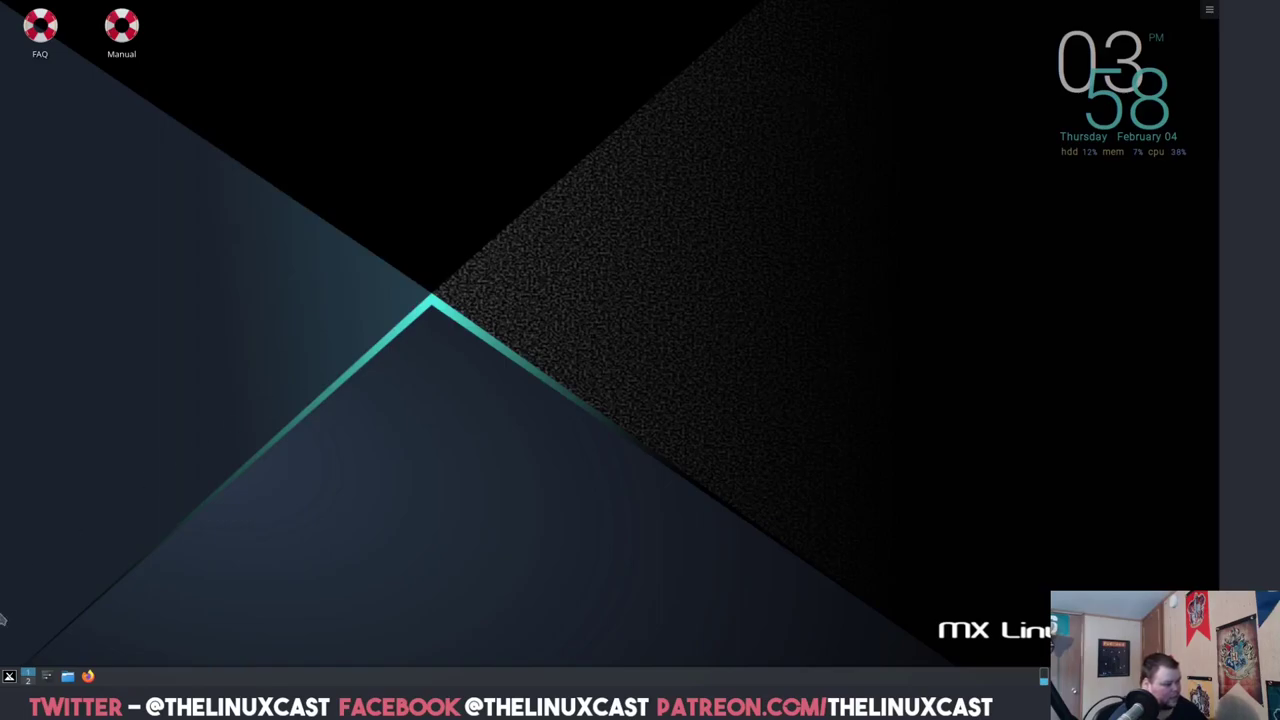
click(9, 678)
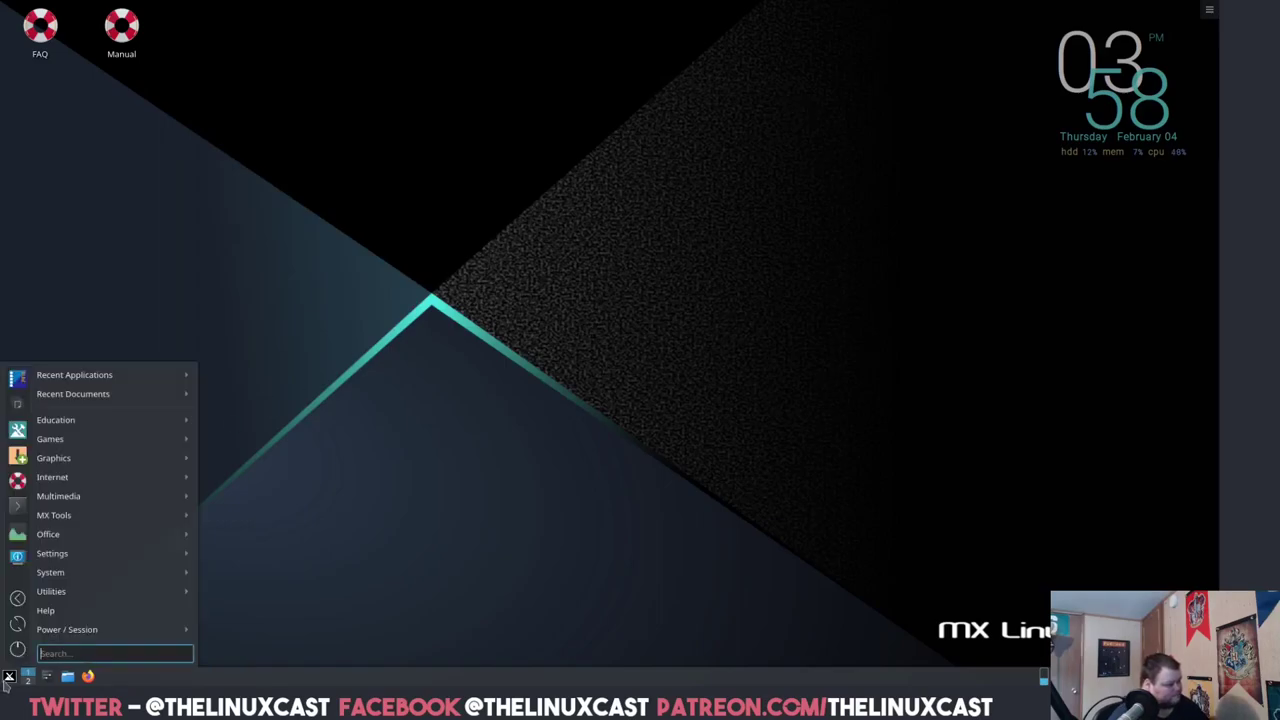
click(9, 678)
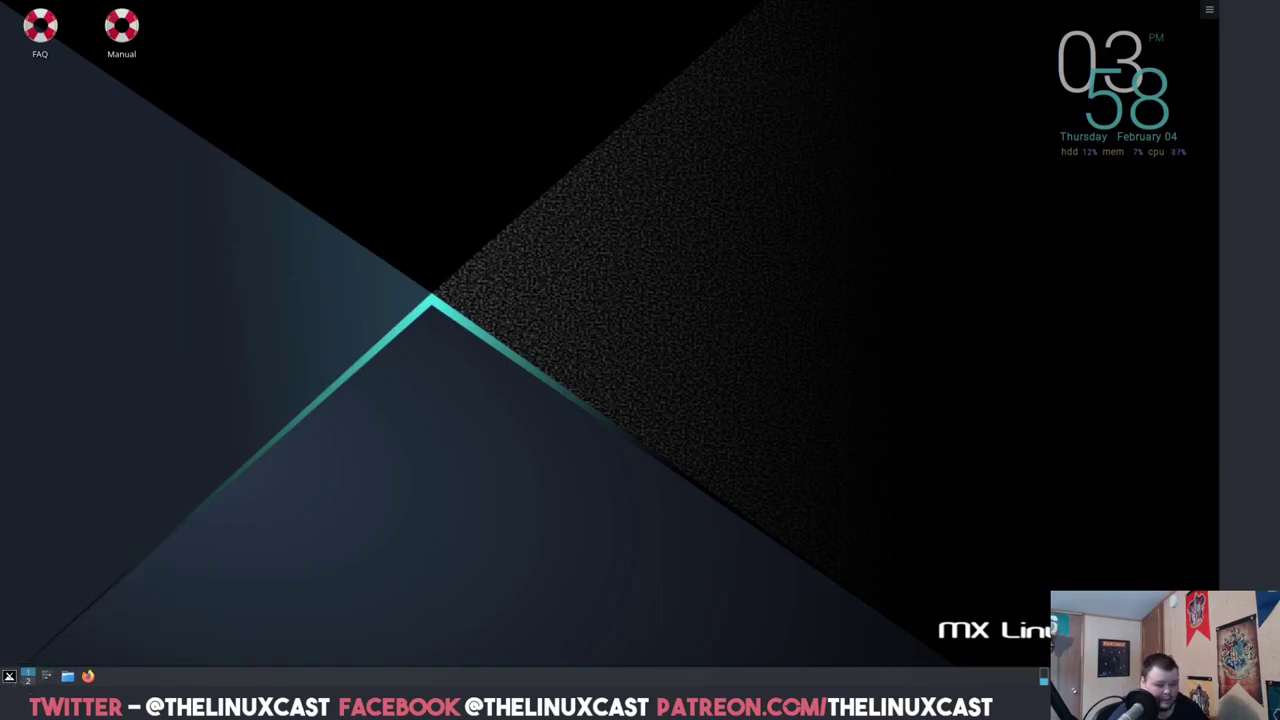